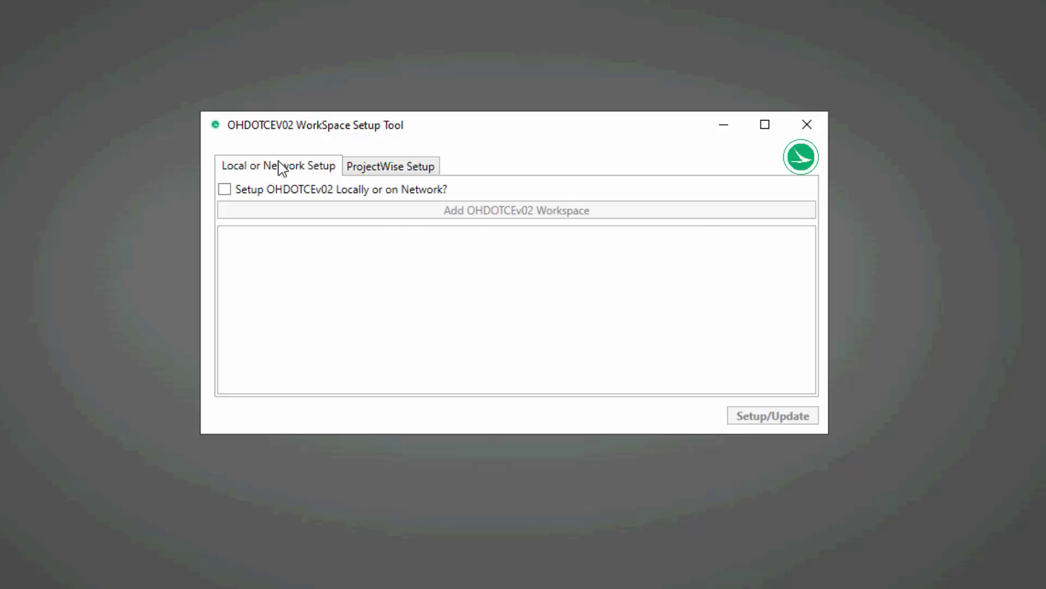
Enable local or network OHDOTCEv02 setup and add one new, unnamed workspace entry.
left_click(393, 169)
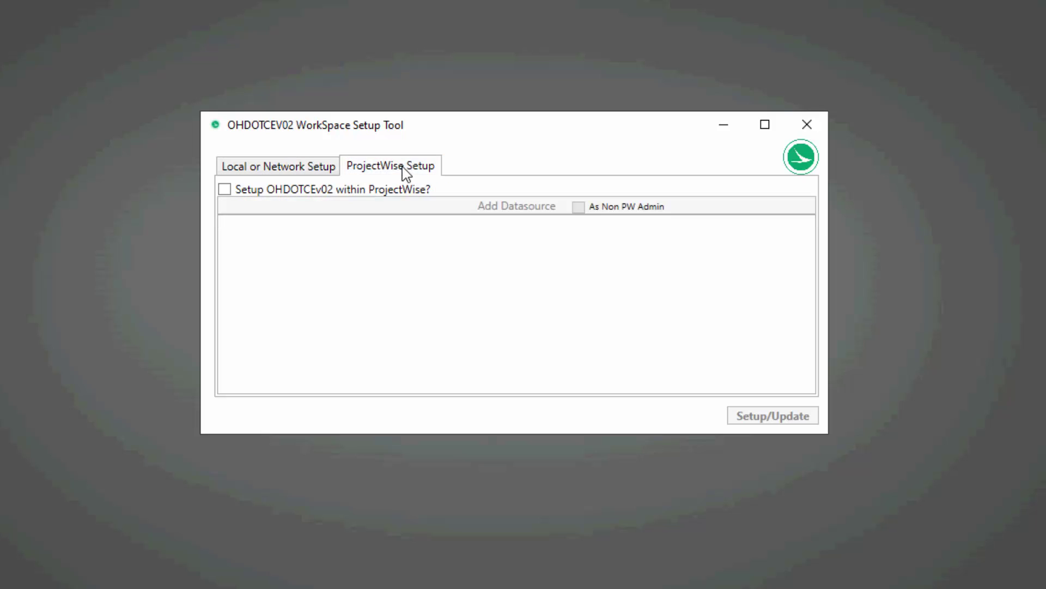
left_click(299, 170)
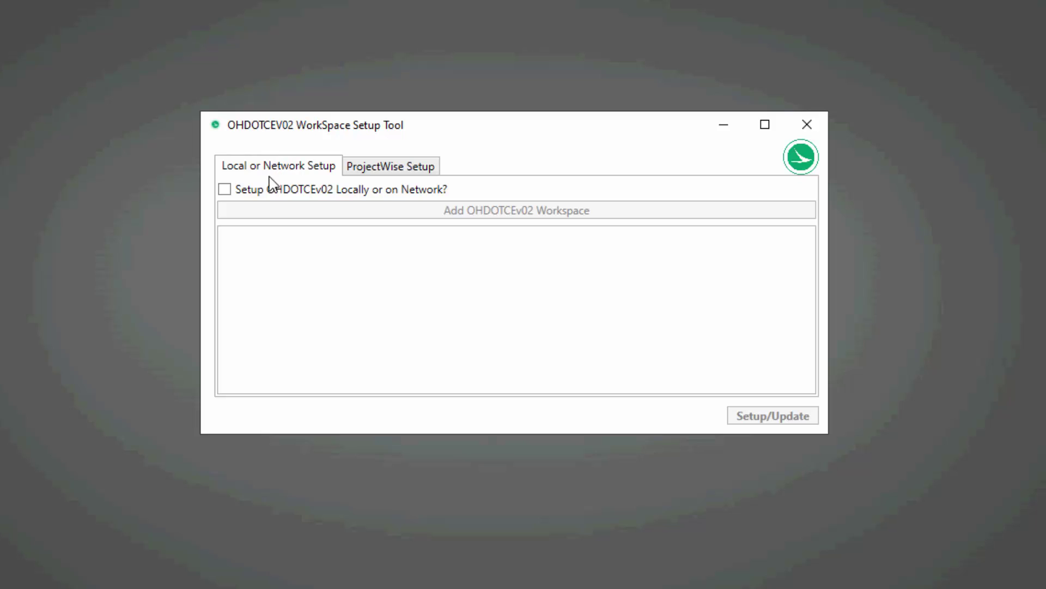
left_click(225, 189)
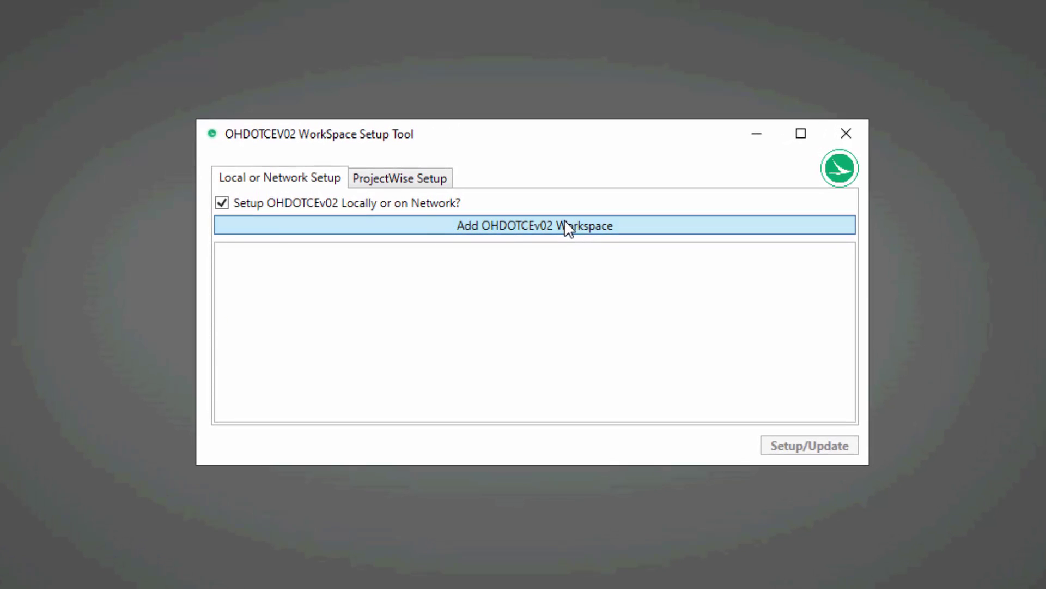
left_click(566, 222)
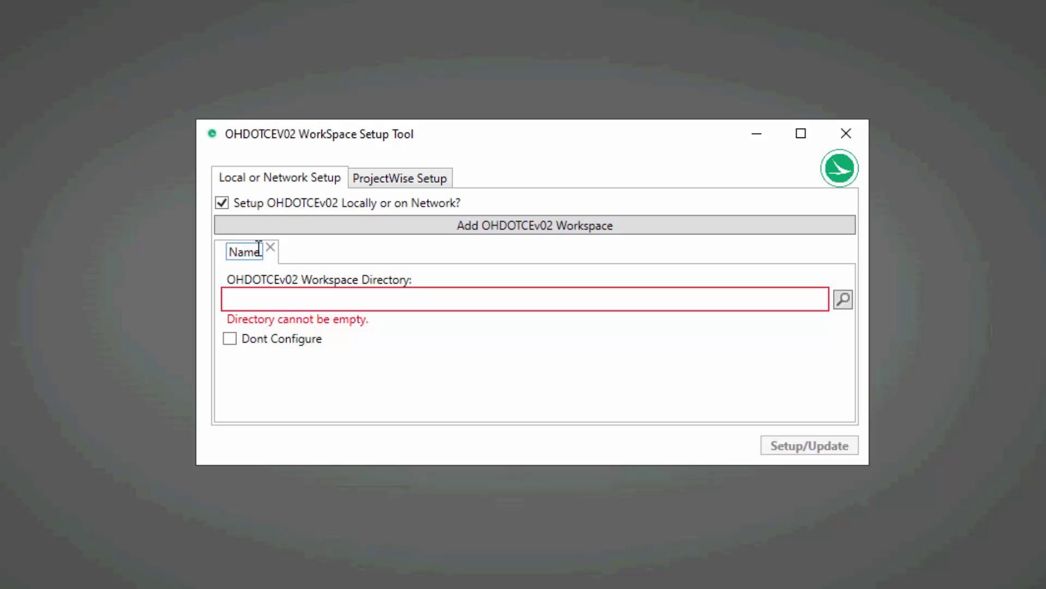
Rename the first workspace entry to Civil10.10.
left_click_drag(260, 252, 178, 260)
type("e")
key("BackSpace")
type("Civil10.12")
key("BackSpace")
type("0")
Add a second workspace entry named Civil10.12.
left_click(480, 229)
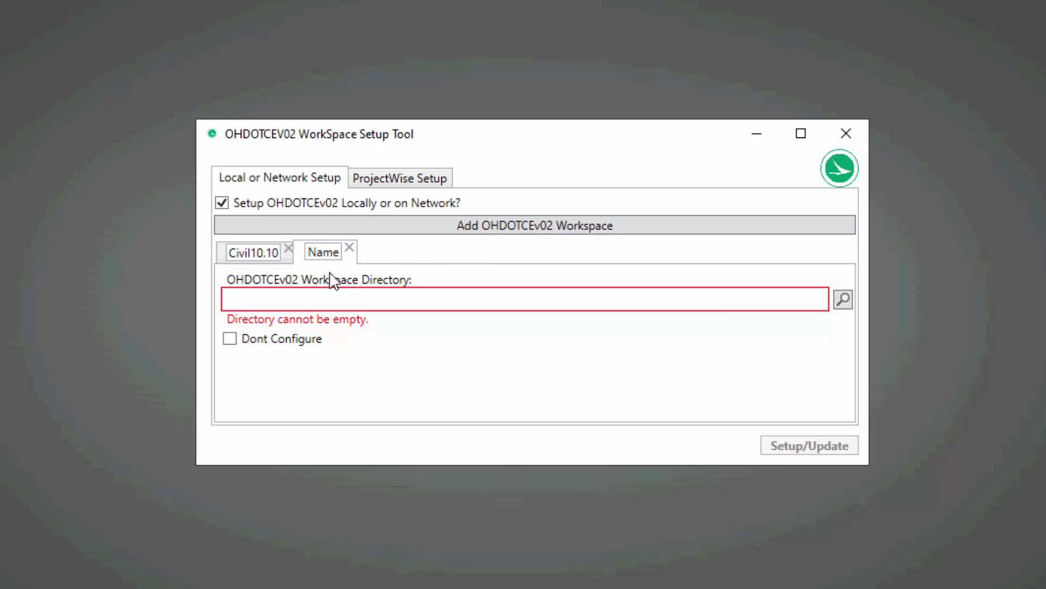
left_click(329, 255)
key("ctrl+a")
key("BackSpace")
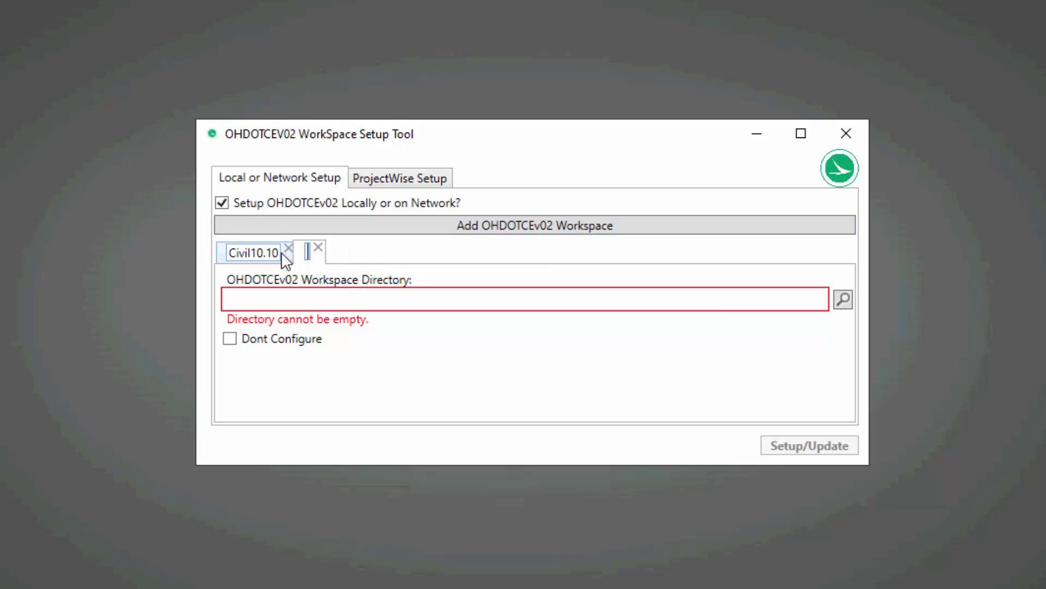
type("Civil")
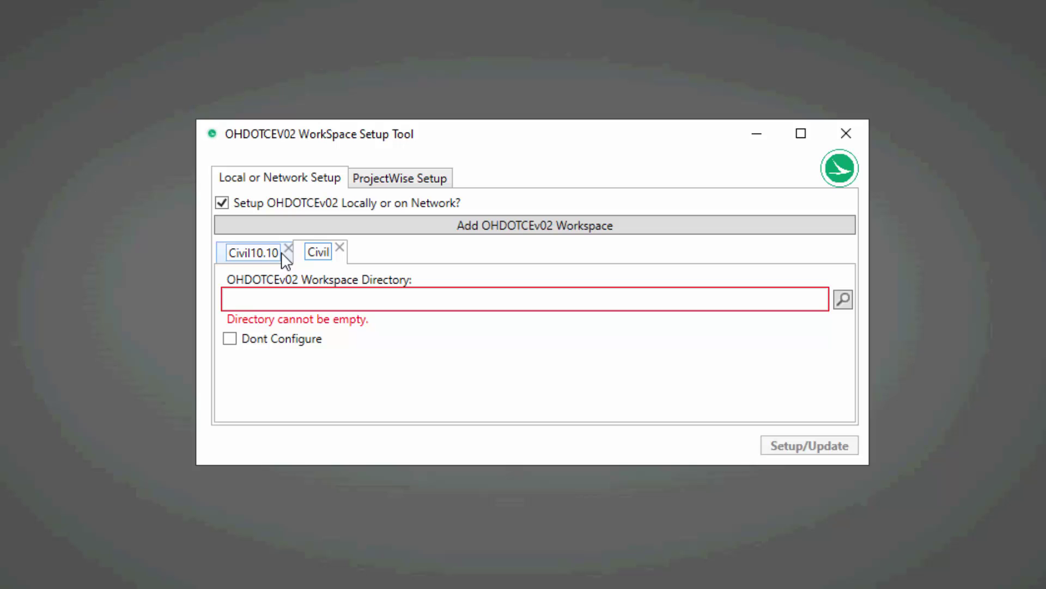
type("10.12")
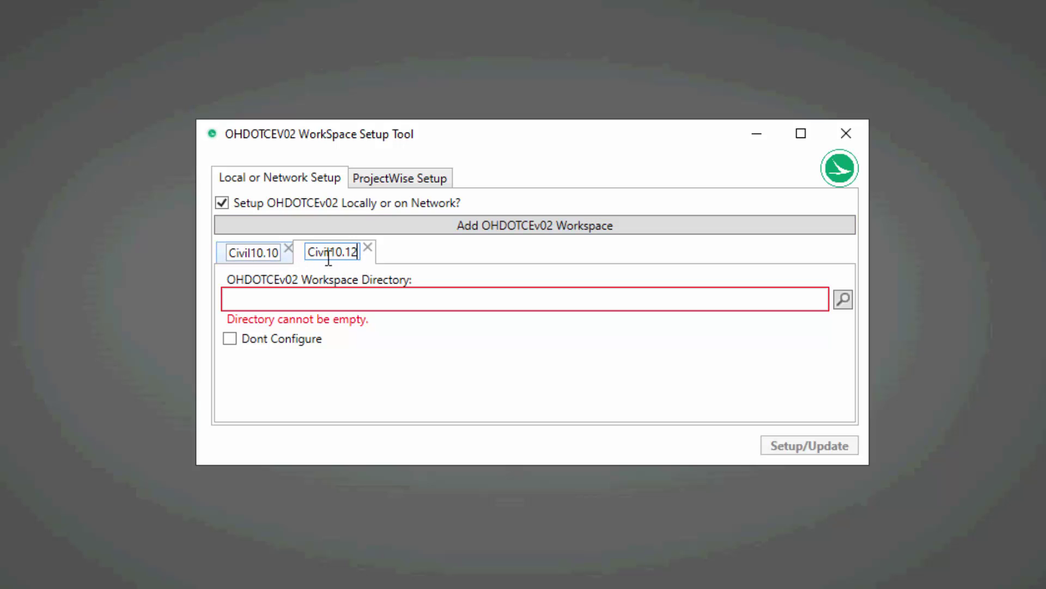
Add a third workspace entry named XDrive, then reselect Civil10.10.
left_click(507, 225)
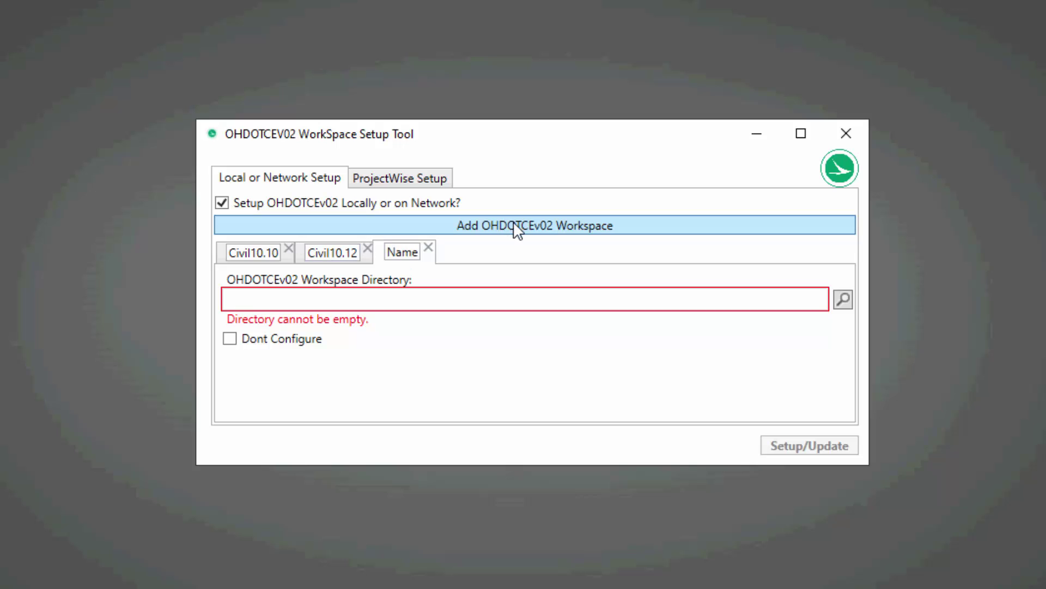
left_click(423, 252)
double_click(420, 251)
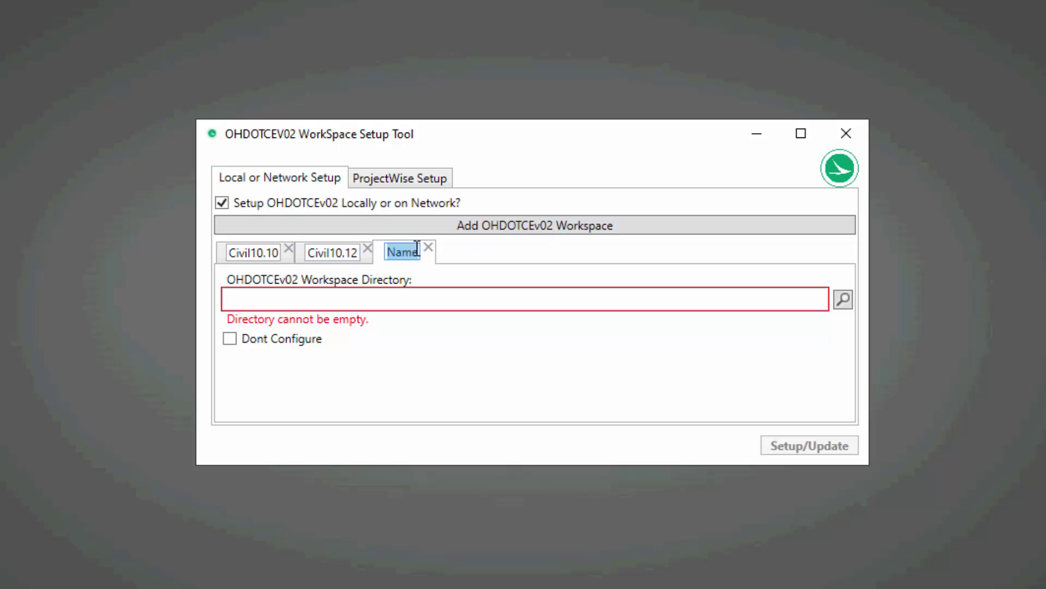
key("BackSpace")
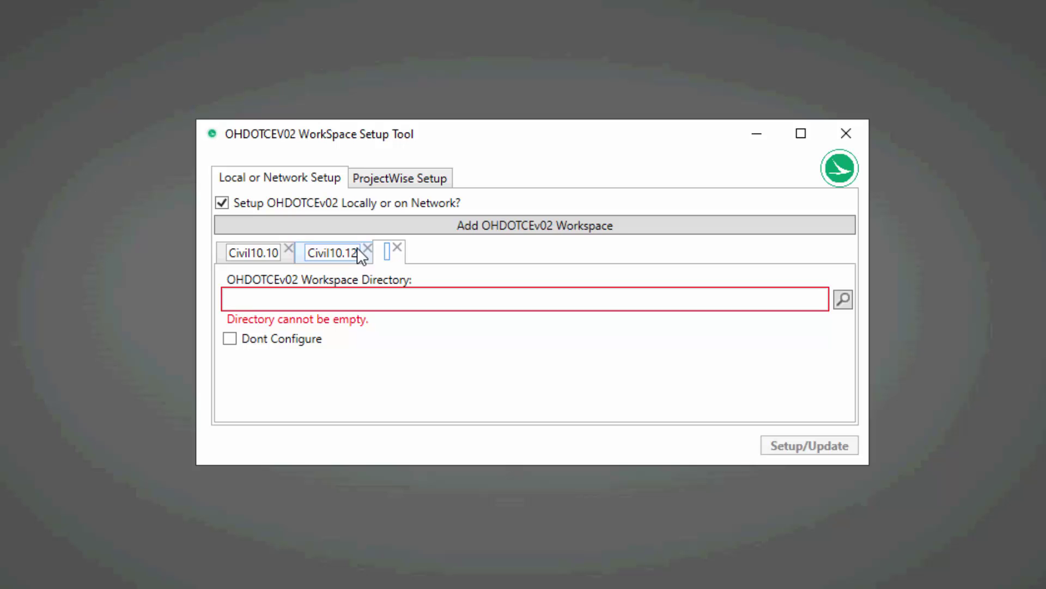
type("Xdrive")
key("BackSpace")
key("BackSpace")
key("BackSpace")
key("BackSpace")
key("BackSpace")
type("Drive")
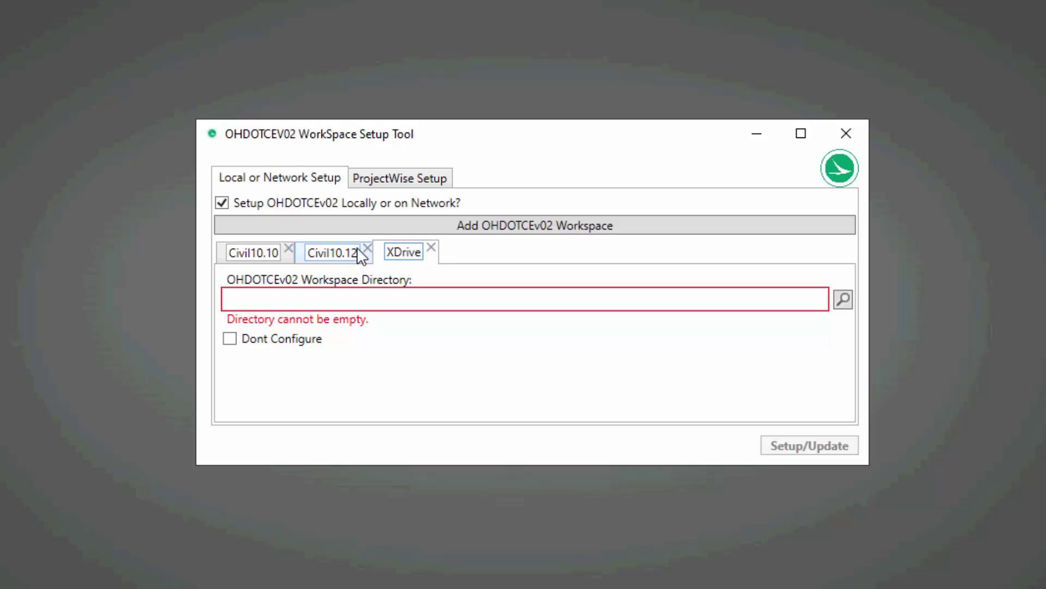
left_click(226, 255)
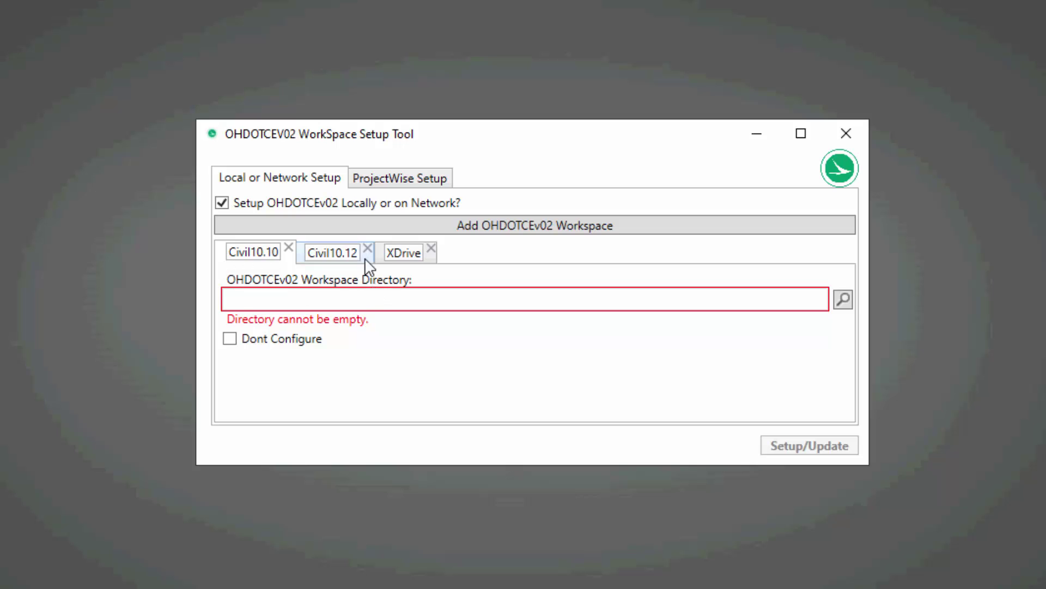
Browse for the Civil10.10 workspace directory and navigate to C:\DEMO.
left_click(845, 301)
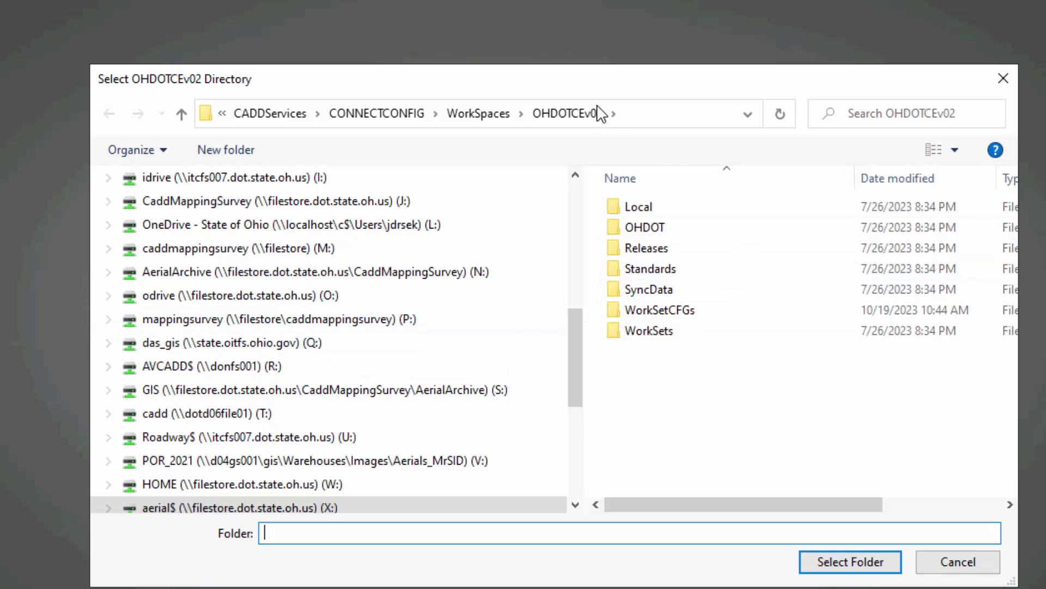
scroll(246, 343, "up", 6)
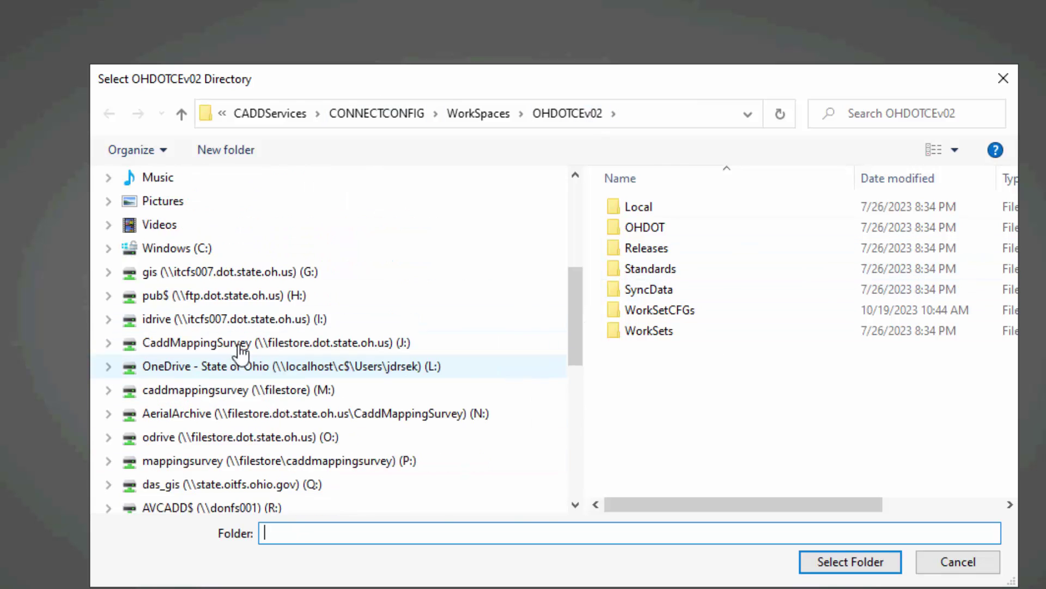
scroll(206, 381, "down", 1)
scroll(206, 415, "down", 1)
left_click(207, 400)
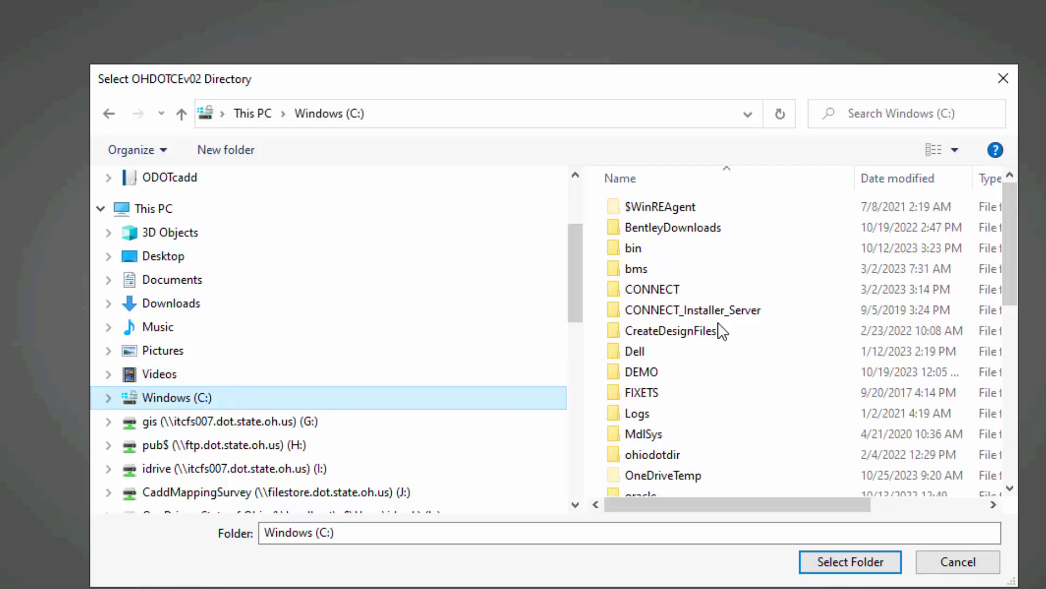
double_click(641, 372)
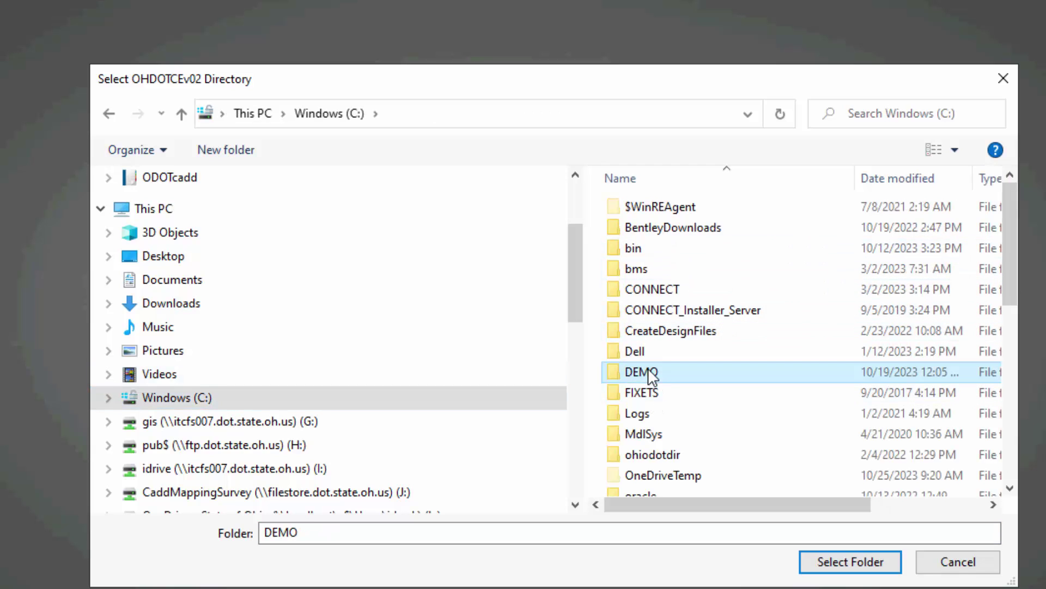
double_click(653, 209)
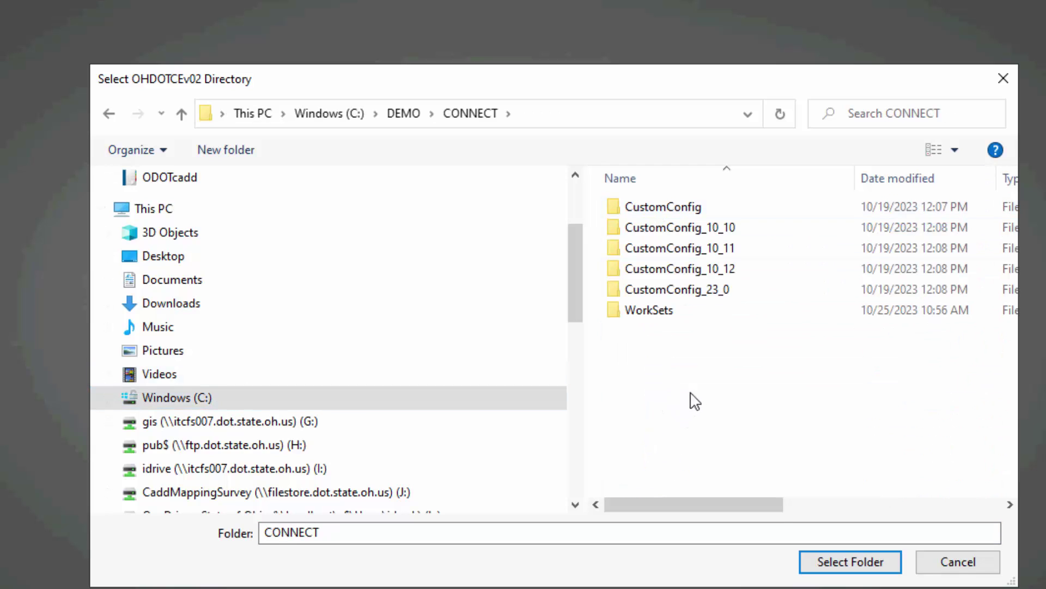
left_click(404, 121)
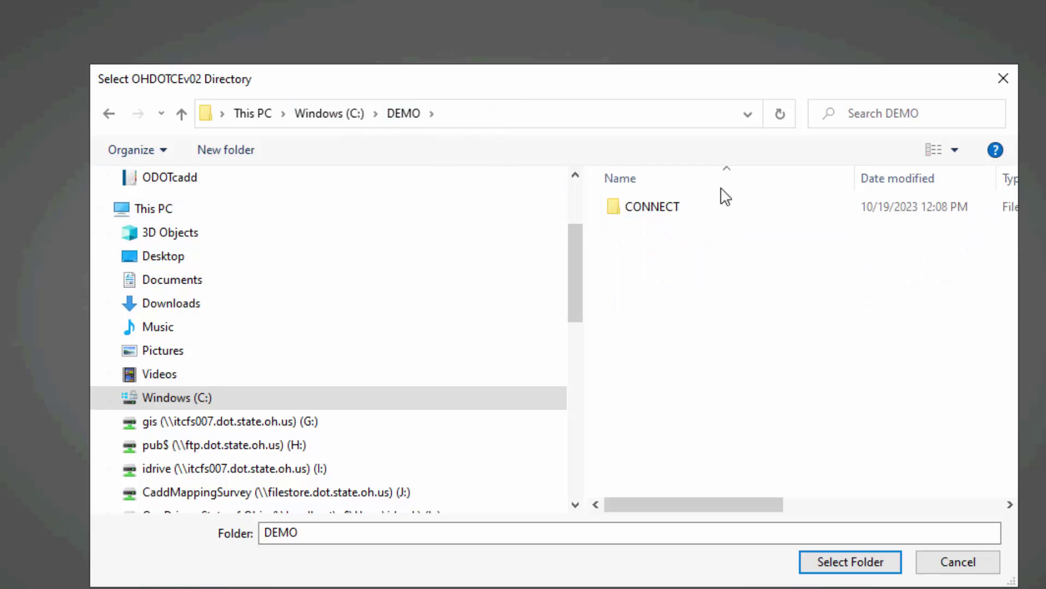
left_click(362, 120)
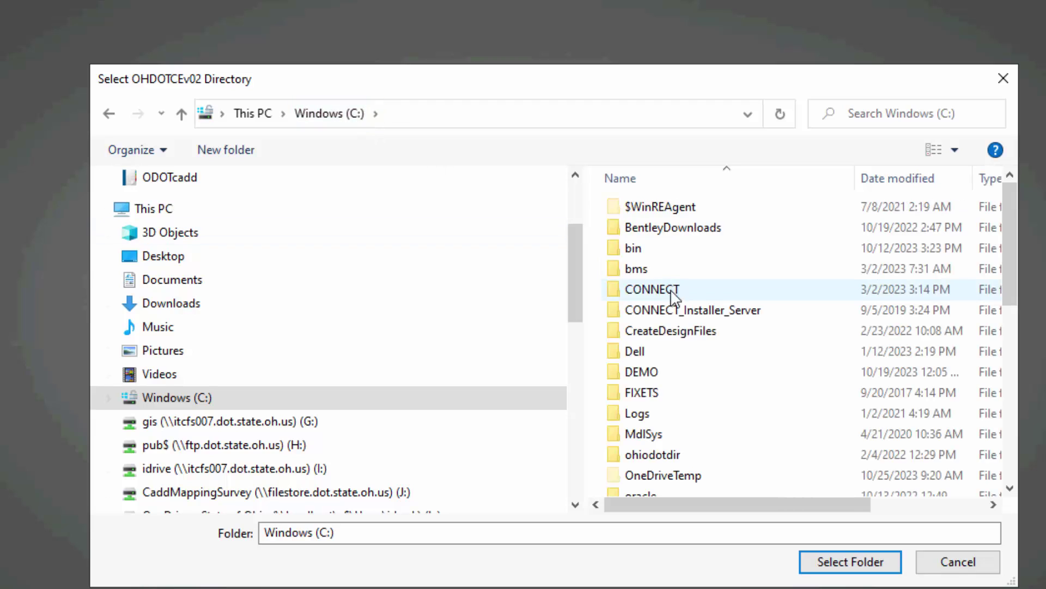
left_click(632, 294)
double_click(637, 375)
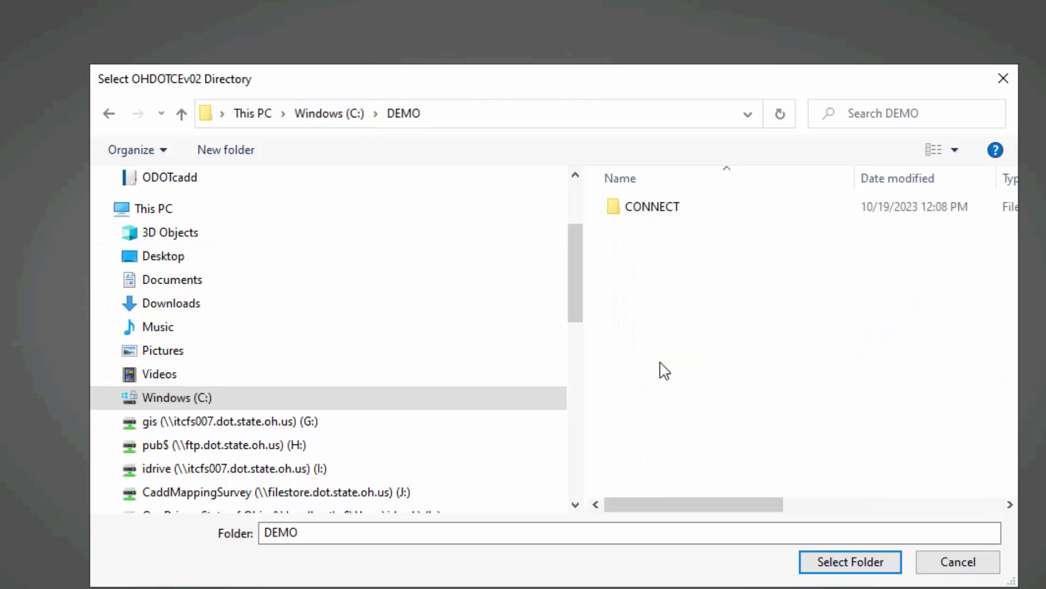
Create a new Demo2 folder in C:\DEMO and open it.
left_click(249, 154)
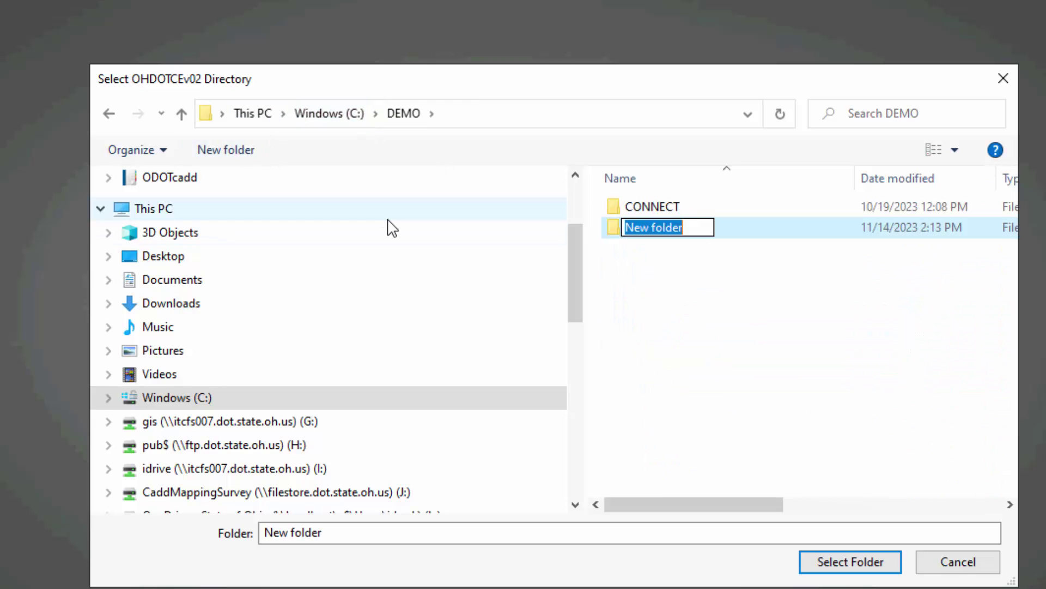
type("Demo2")
left_click(726, 233)
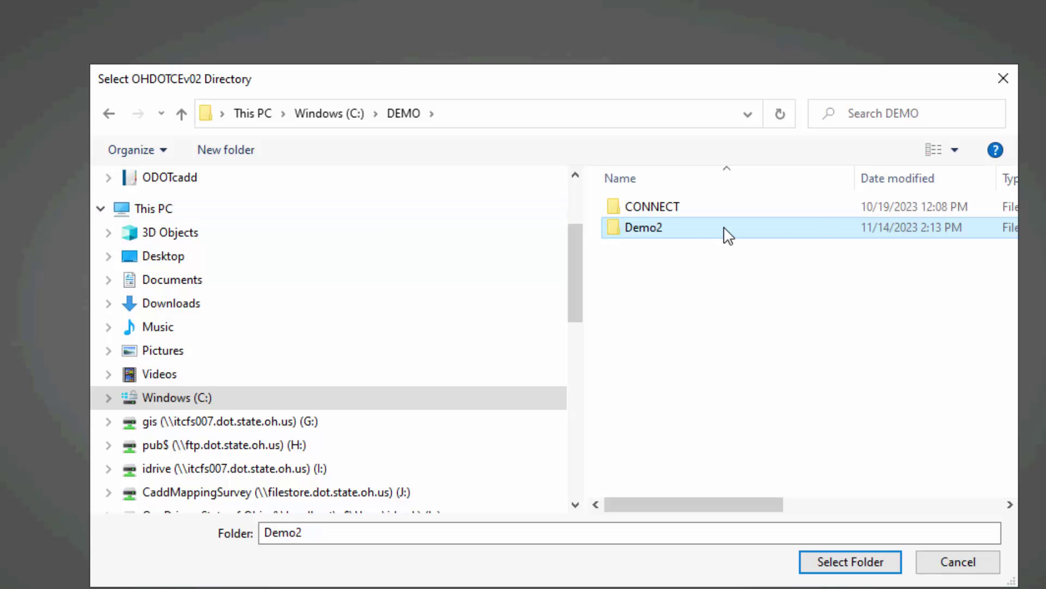
double_click(727, 233)
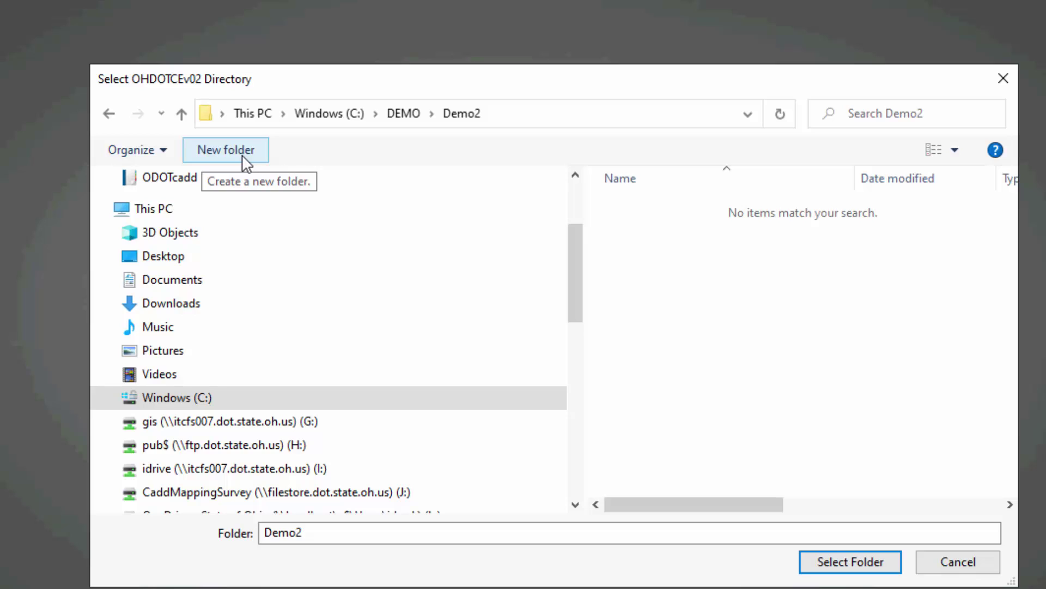
Create a ConnectConfig folder inside Demo2 and open it.
left_click(214, 155)
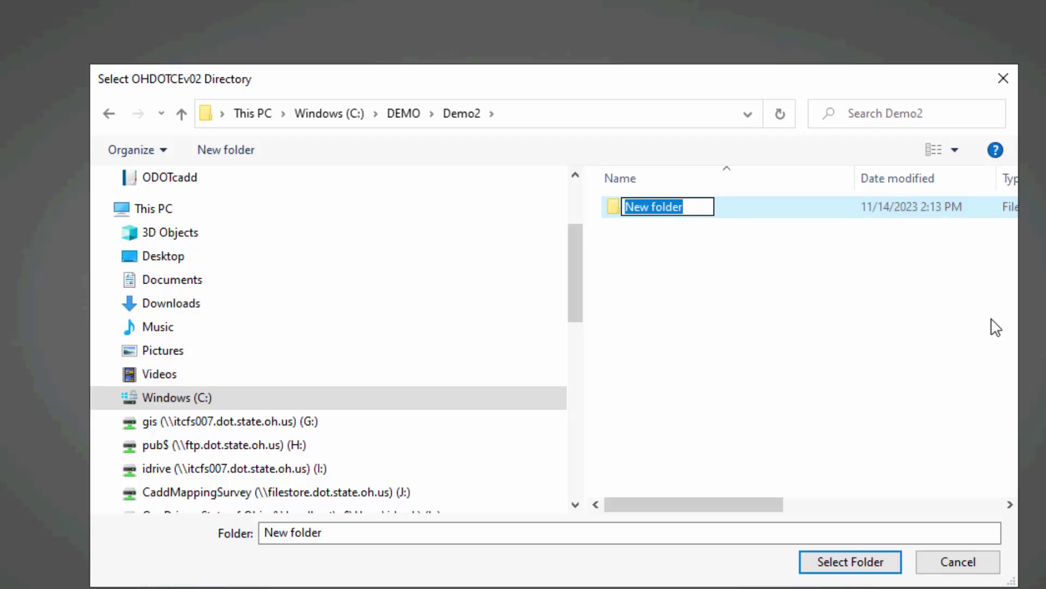
type("ConnectConf")
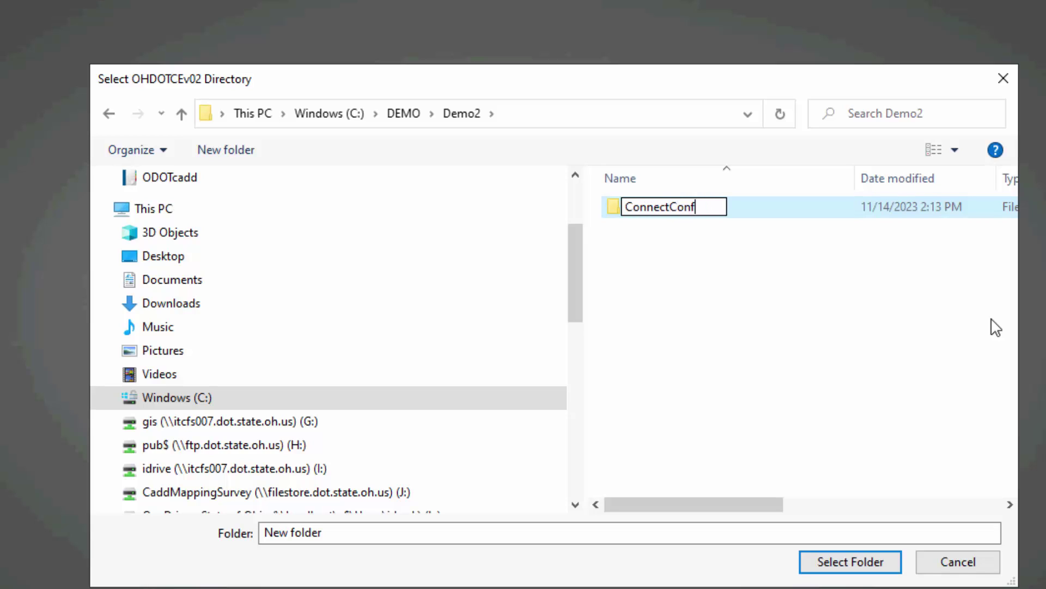
type("ig")
key("Return")
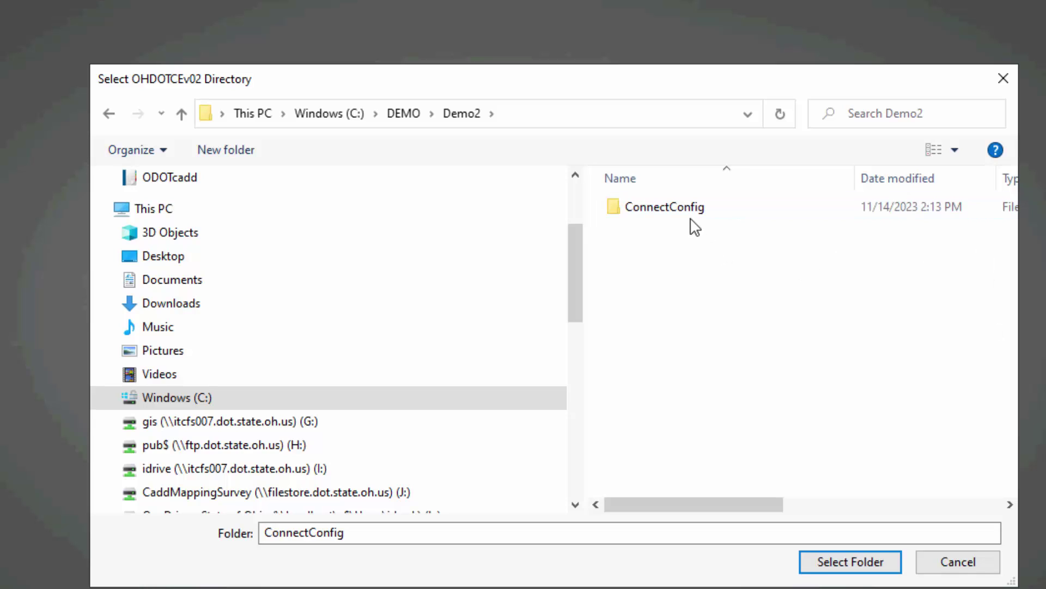
double_click(691, 214)
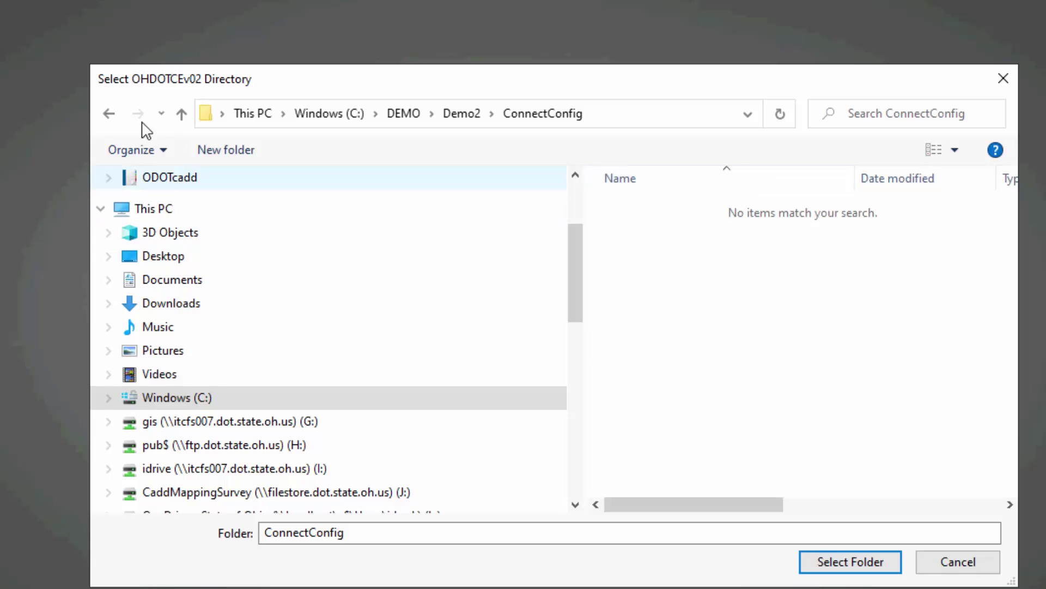
Create a WorkSpaces folder inside ConnectConfig and open it.
left_click(206, 158)
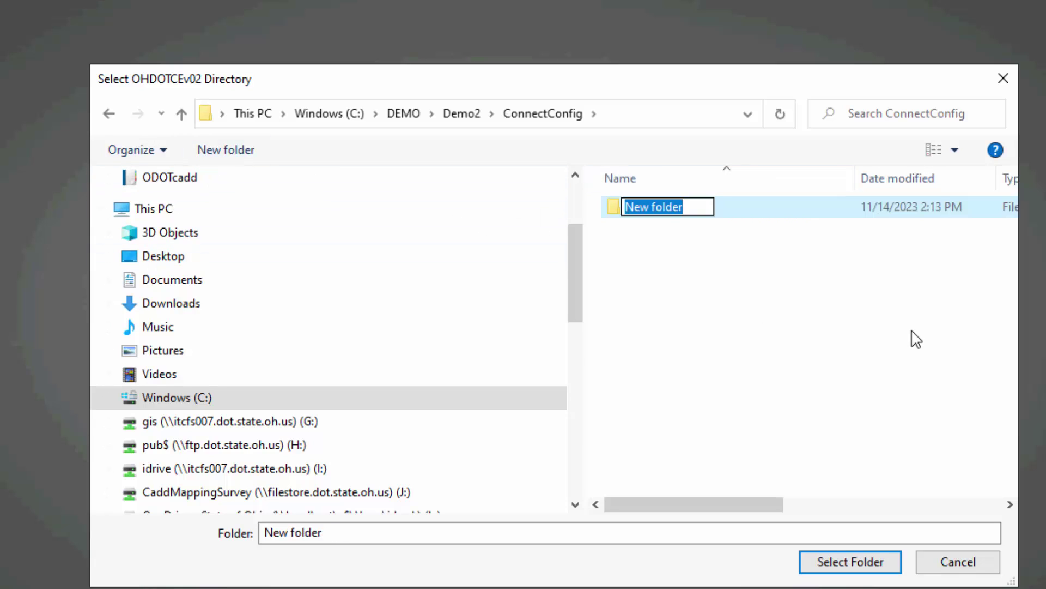
type("Worksp")
key("BackSpace")
key("BackSpace")
type("Spaces")
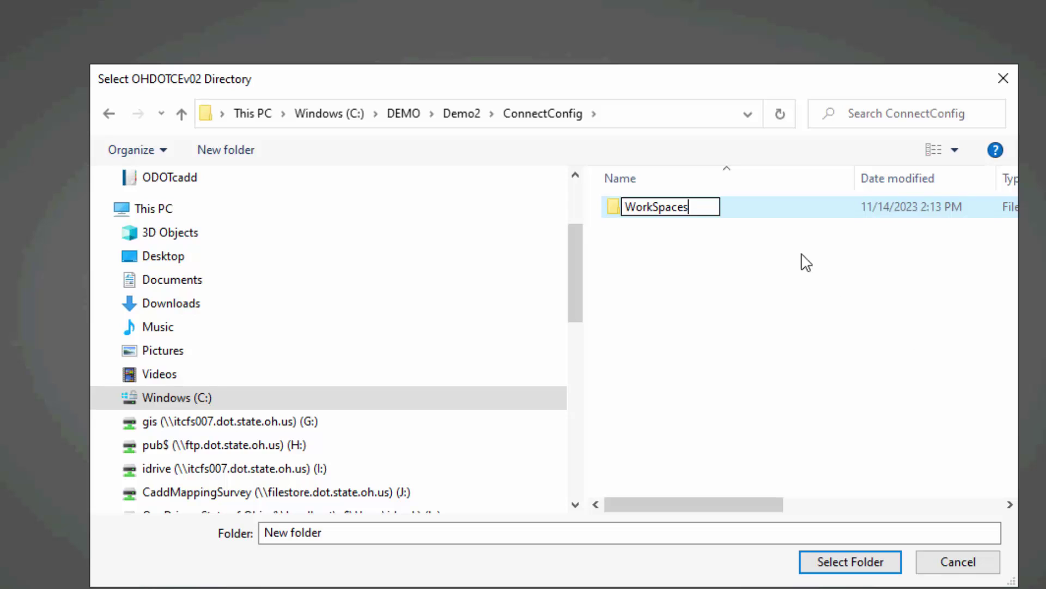
left_click(727, 212)
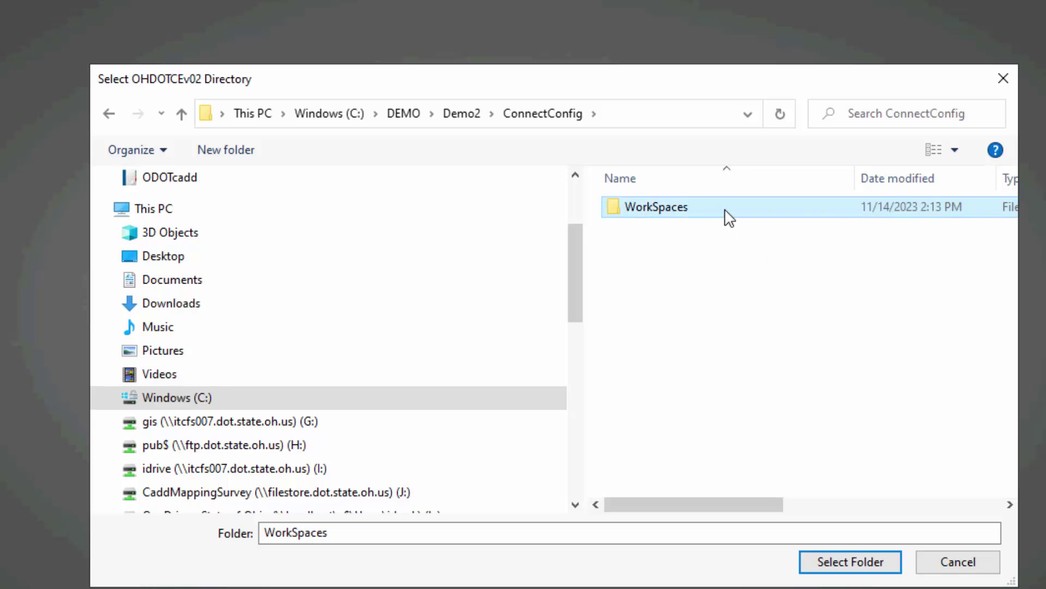
double_click(726, 210)
Create an OHDOTCEv02 folder inside WorkSpaces and select it.
left_click(213, 145)
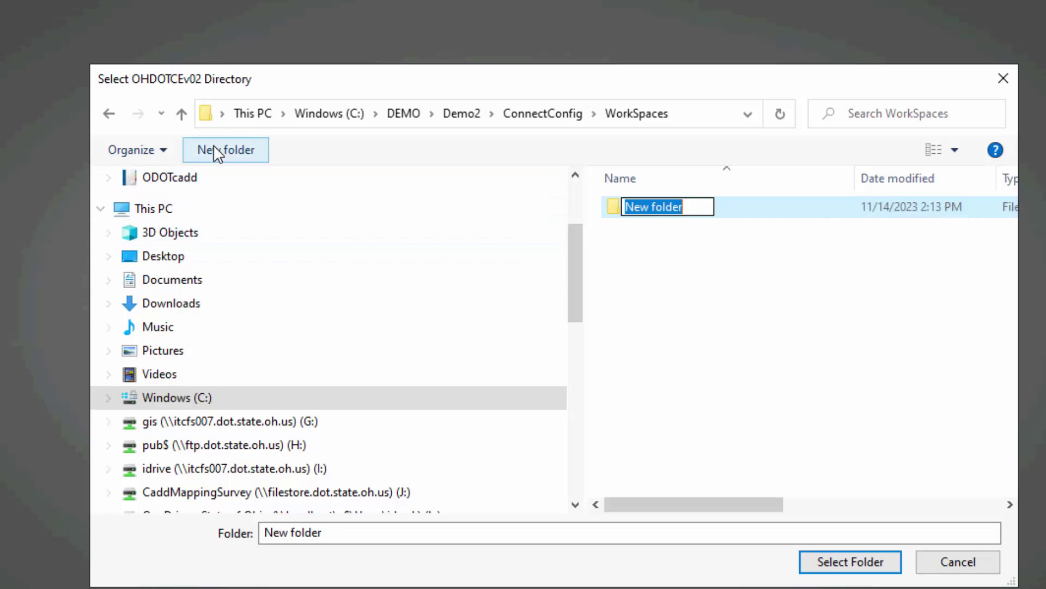
type("OHDOT")
key("BackSpace")
key("BackSpace")
key("BackSpace")
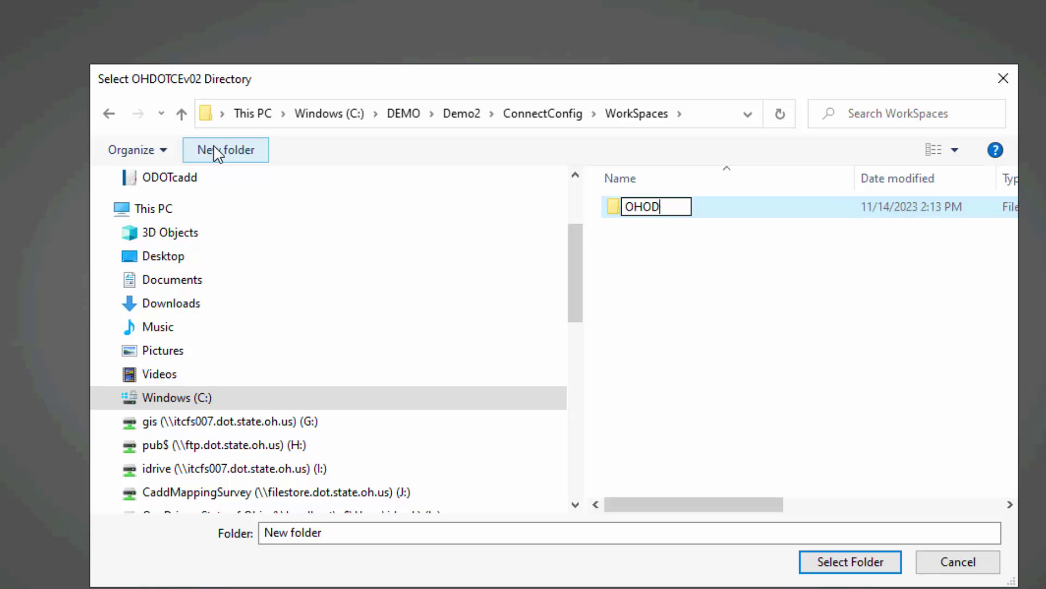
type("DOTCev")
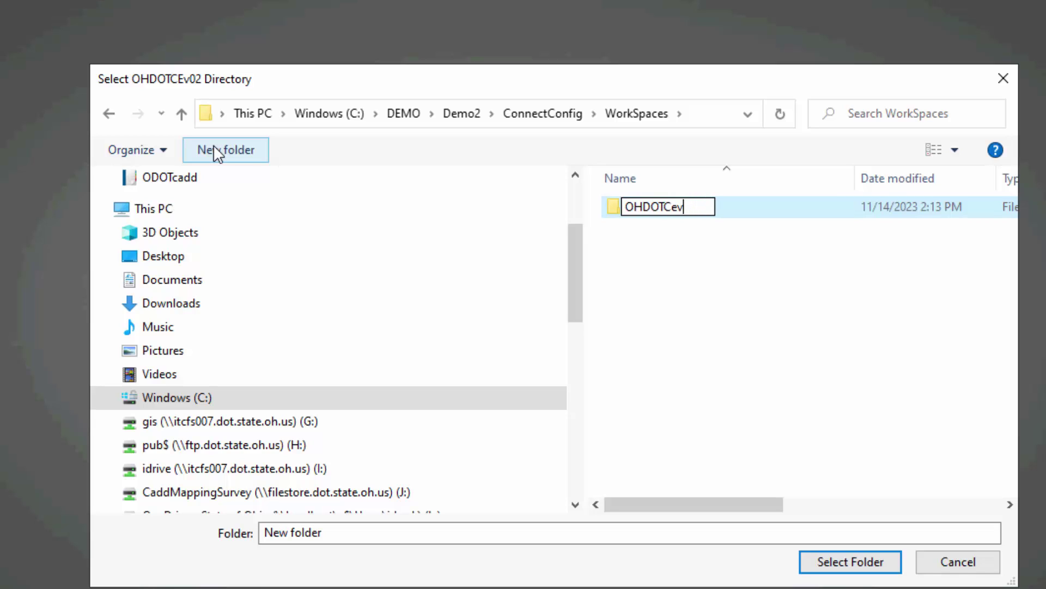
key("BackSpace")
key("BackSpace")
type("Ev02")
key("Return")
left_click(710, 248)
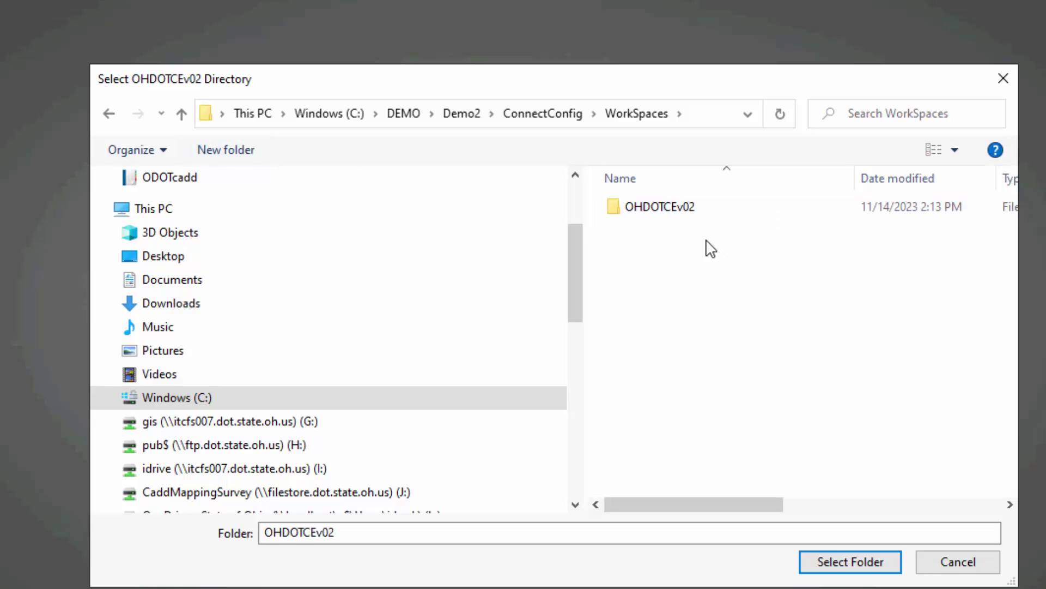
left_click(674, 213)
Confirm C:\DEMO\Demo2\ConnectConfig\WorkSpaces\OHDOTCEv02 as the Civil10.10 workspace directory.
left_click(849, 565)
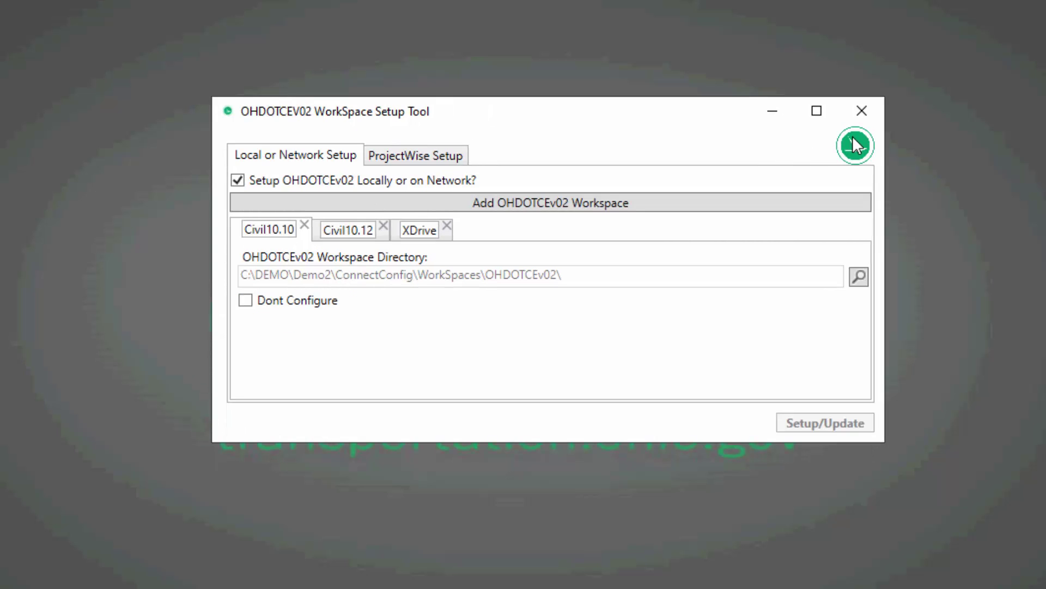
Turn off Dont Configure for Civil10.10 and remove the Civil10.12 and XDrive workspaces.
left_click(246, 300)
left_click(317, 233)
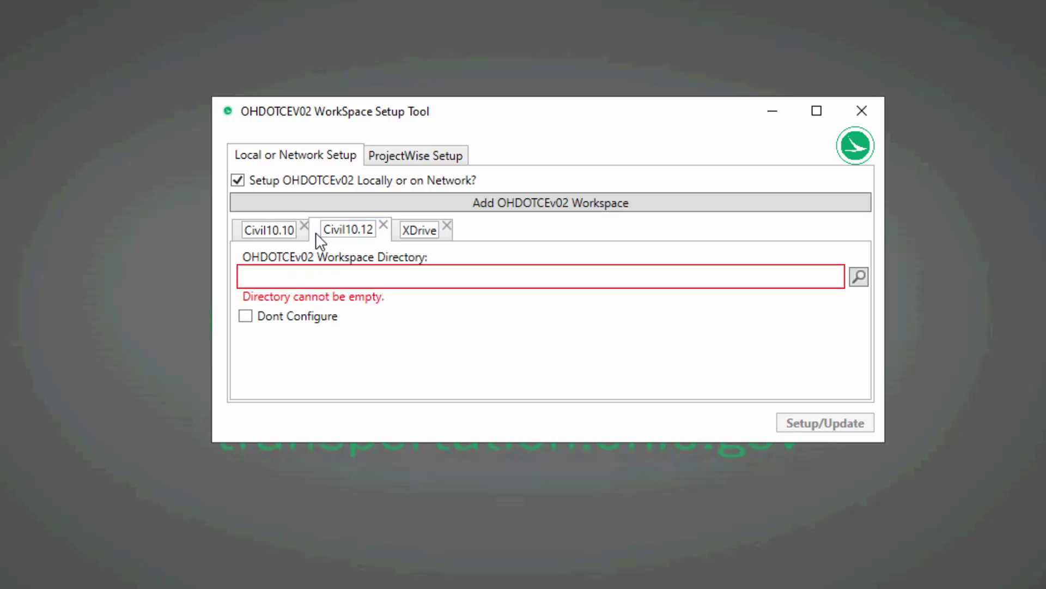
left_click(383, 225)
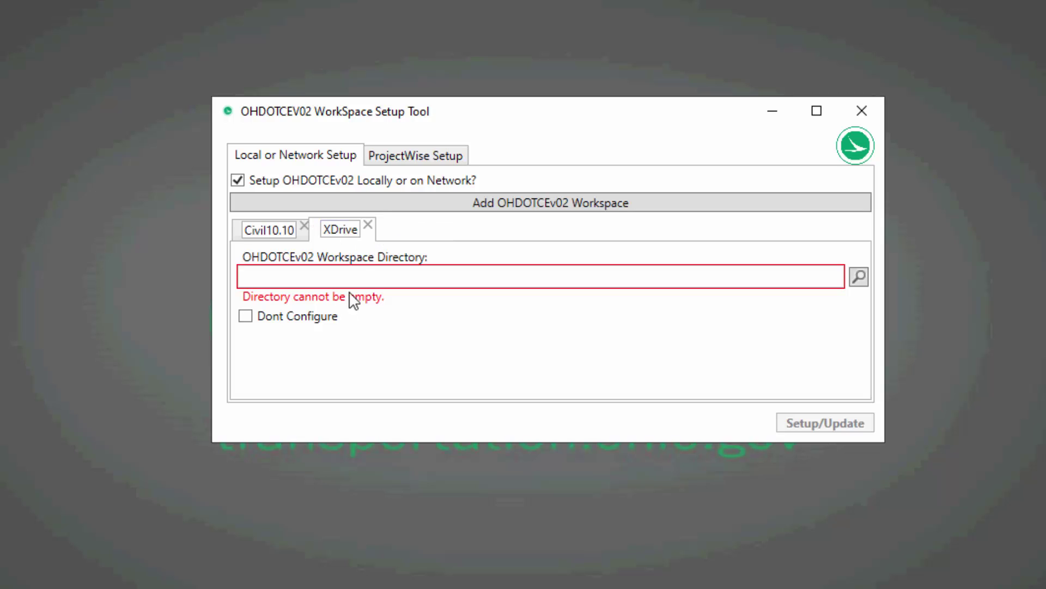
left_click(367, 228)
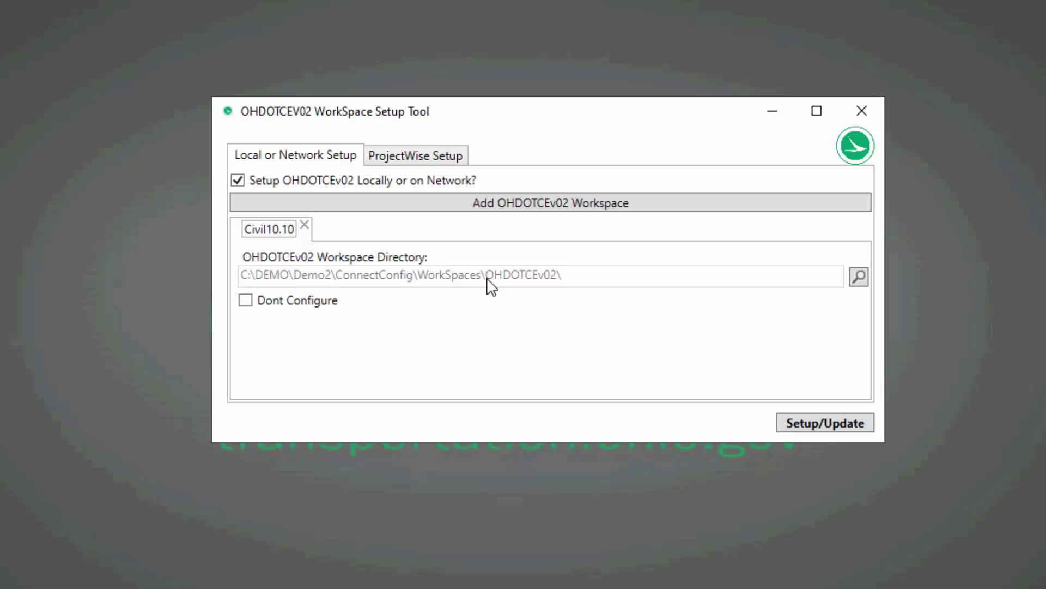
Add a new workspace entry named Cdrive.
left_click(474, 210)
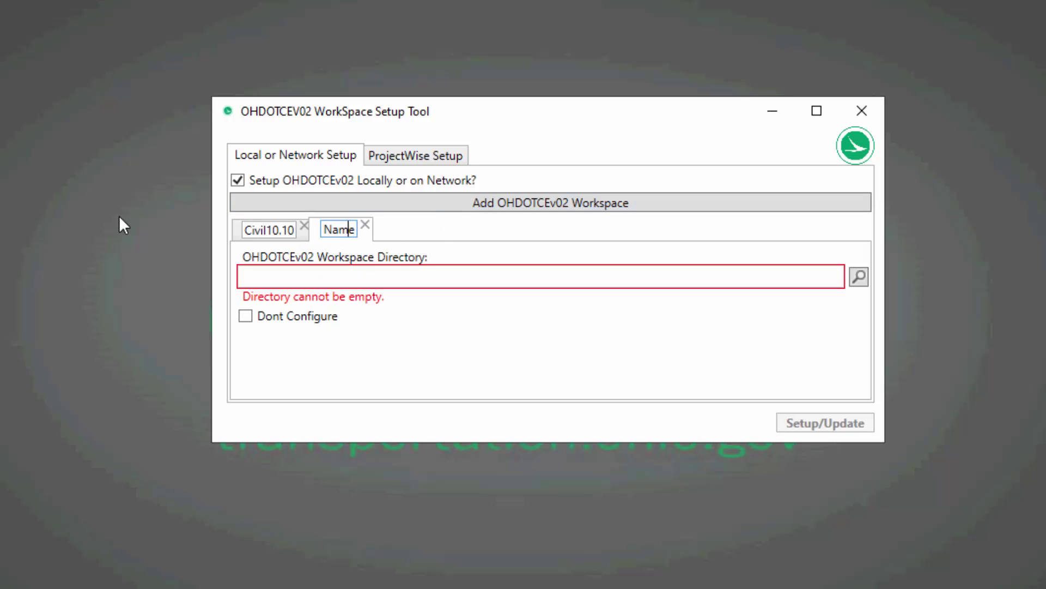
key("ctrl+a")
key("BackSpace")
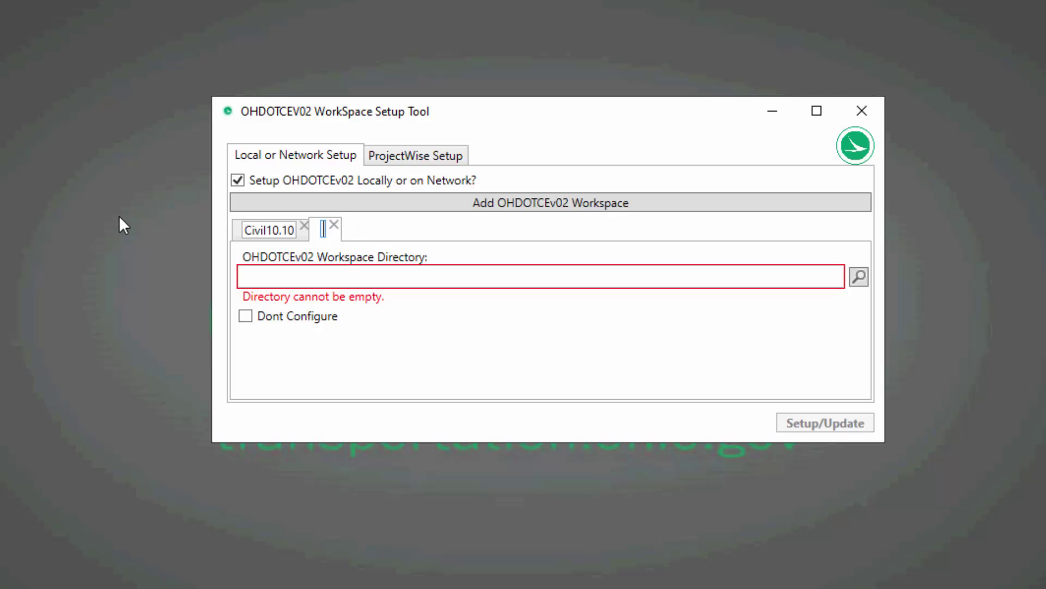
type("Cdrive")
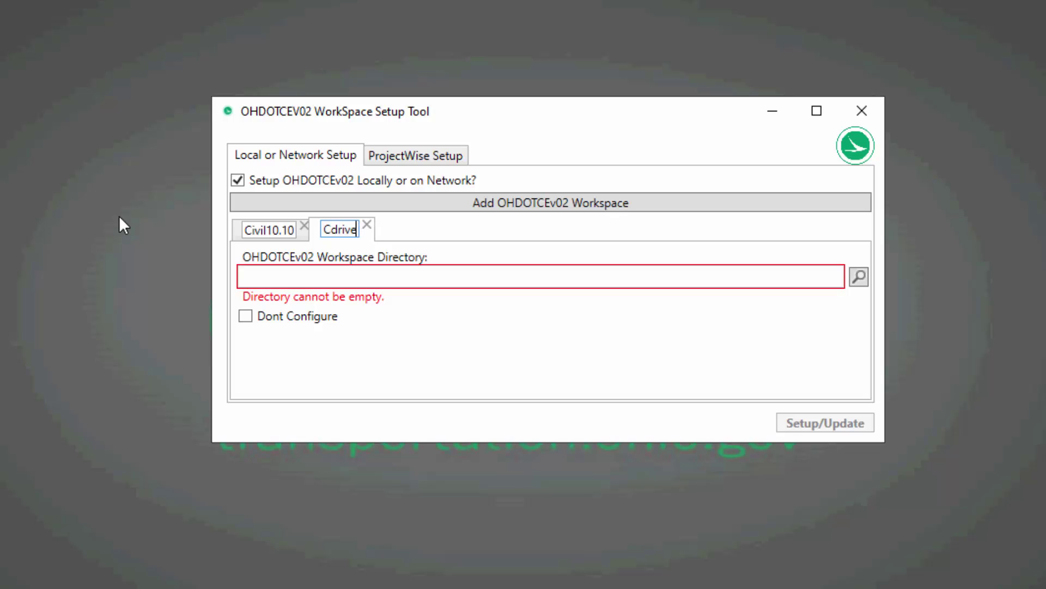
Browse for the Cdrive directory, create a ConnectConfig1012 folder in Demo2, and open it.
left_click(859, 276)
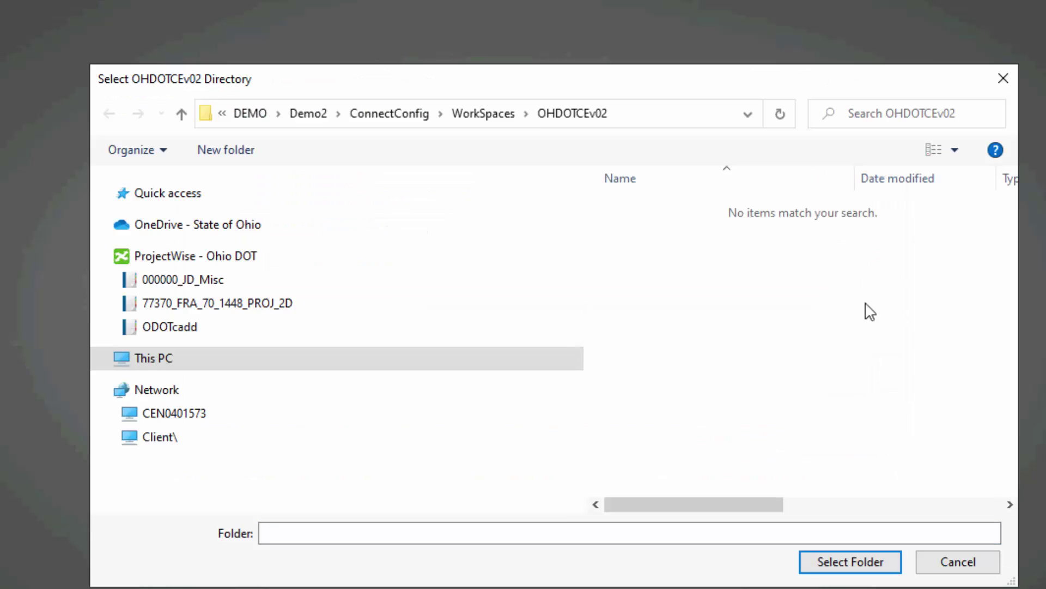
left_click(327, 113)
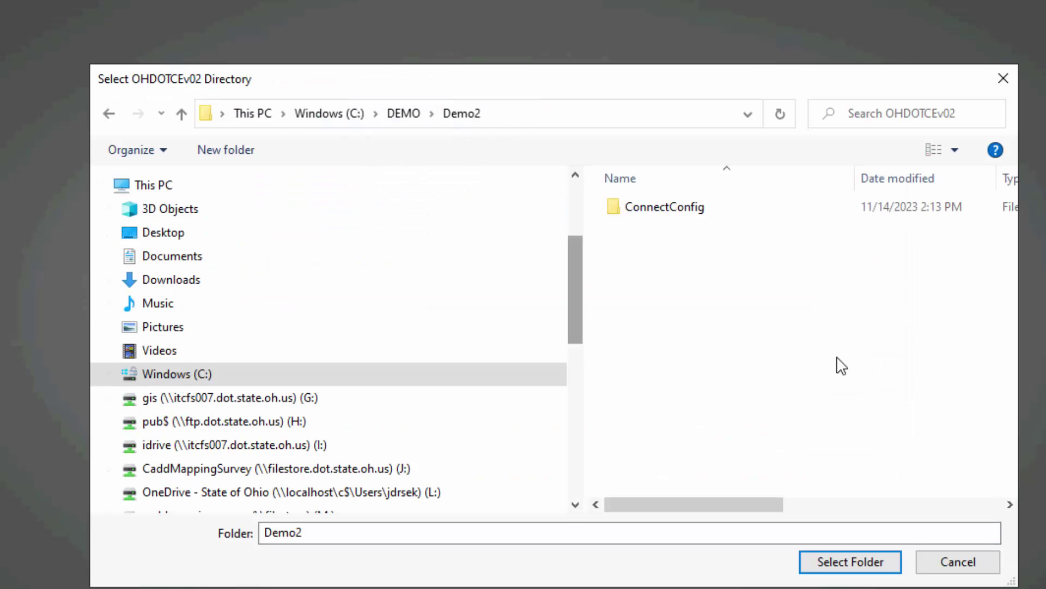
left_click(234, 152)
type("ConnectCOn")
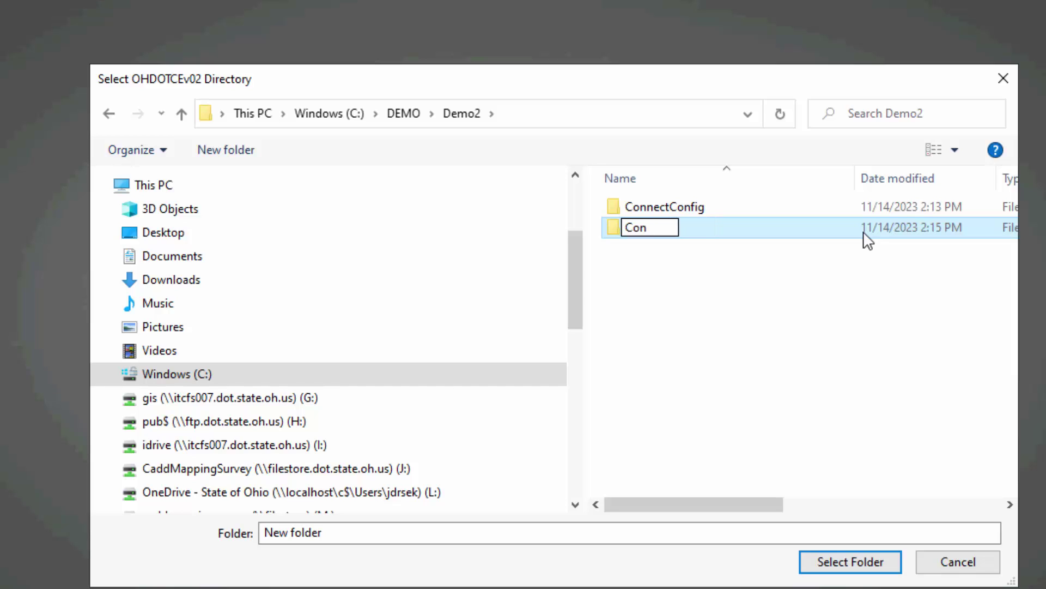
key("BackSpace")
key("BackSpace")
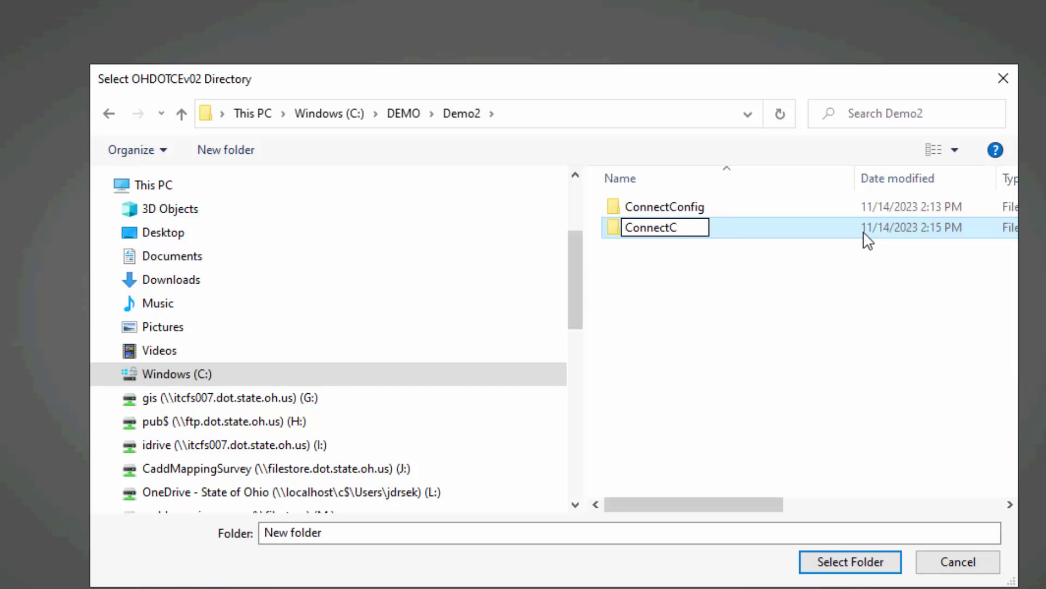
type("onig")
key("BackSpace")
key("BackSpace")
type("fi")
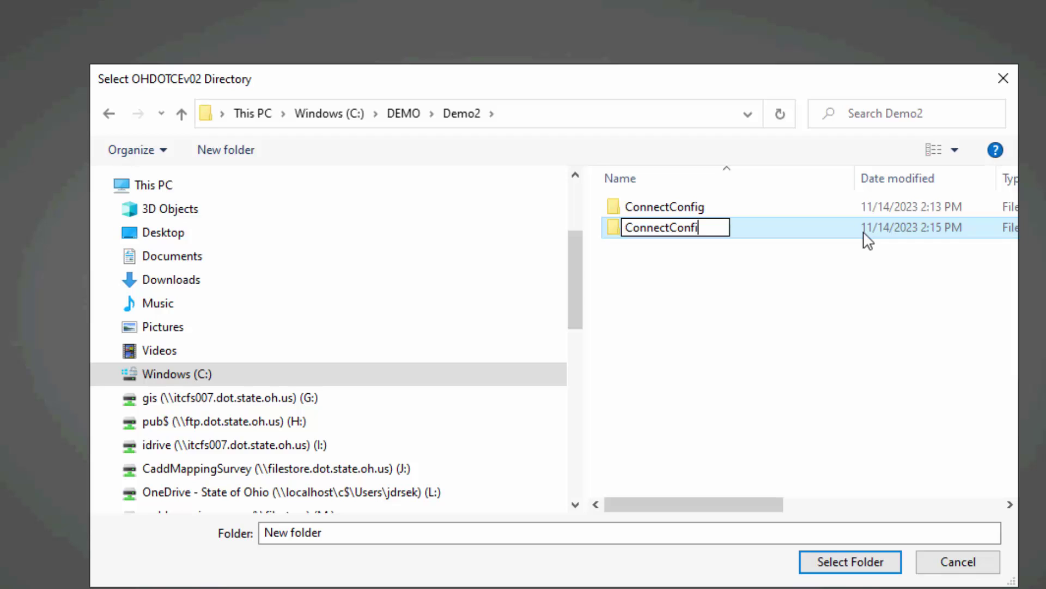
type("g1012")
key("Return")
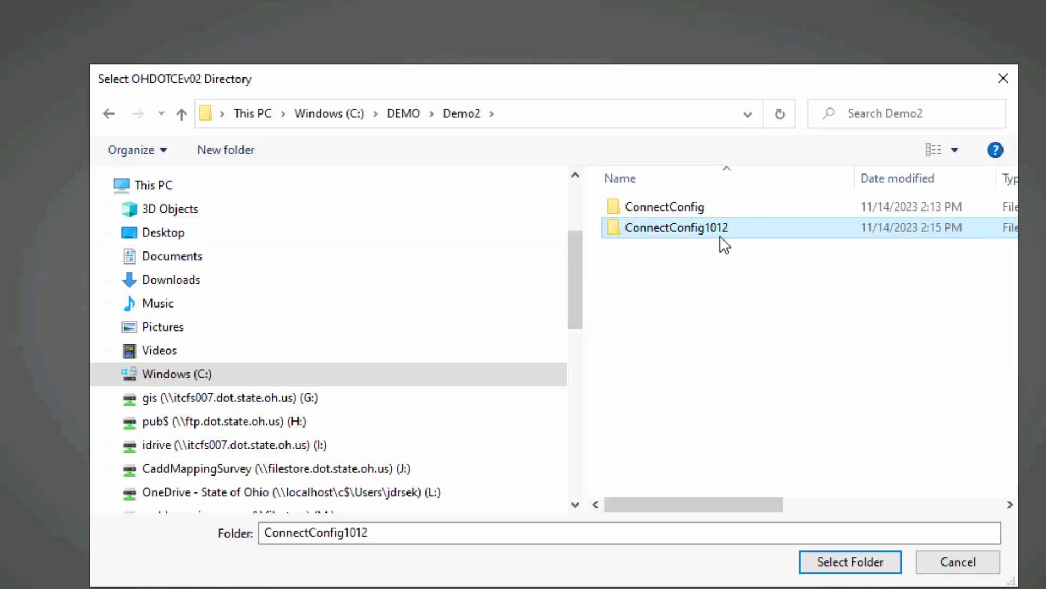
double_click(719, 226)
Create a WorkSpaces folder inside ConnectConfig1012 and open it.
left_click(257, 146)
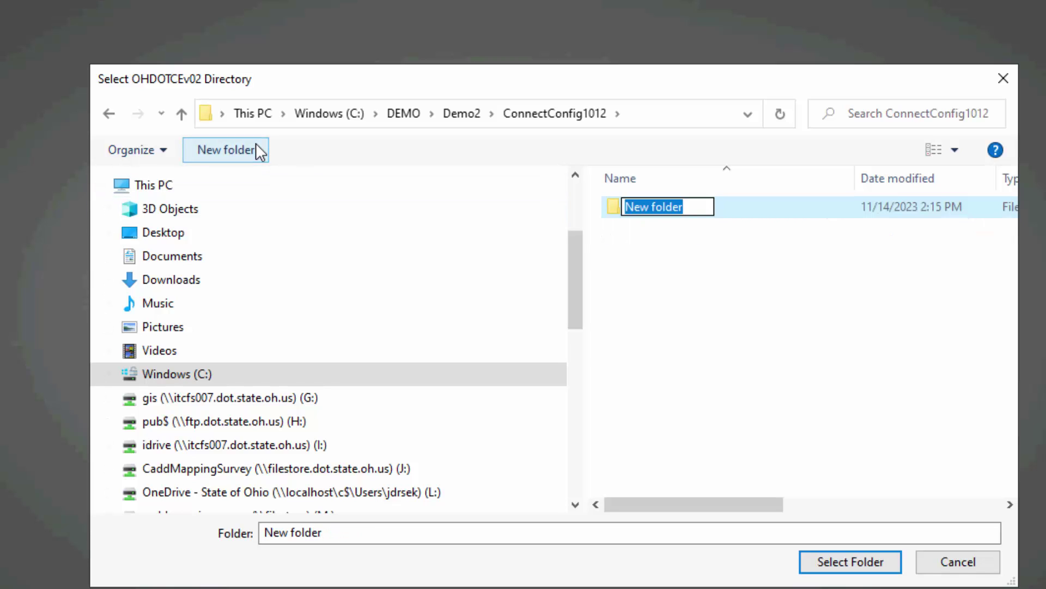
type("n")
key("BackSpace")
type("Work")
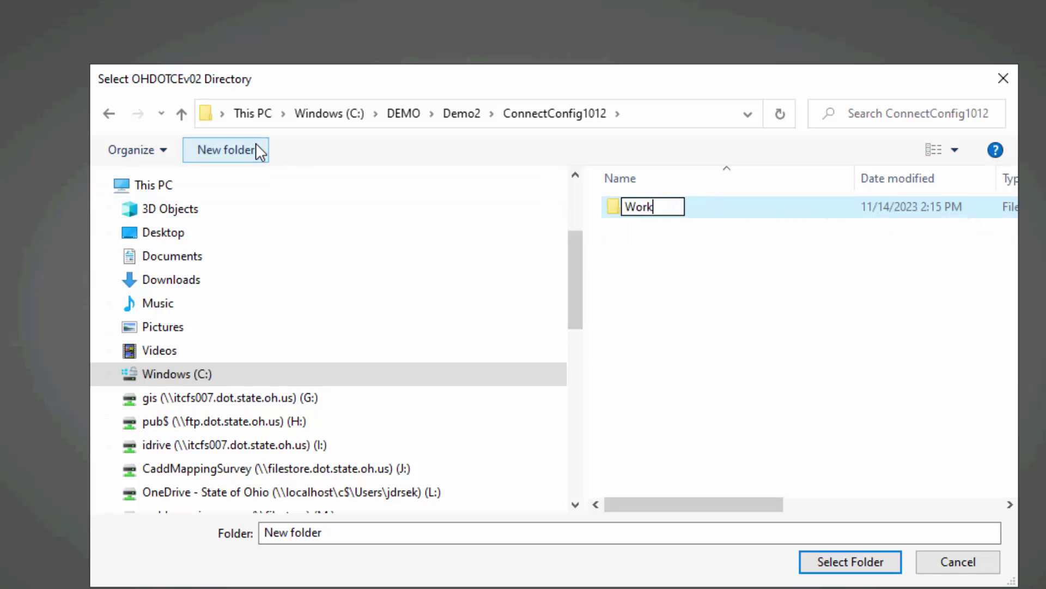
type("Spaces")
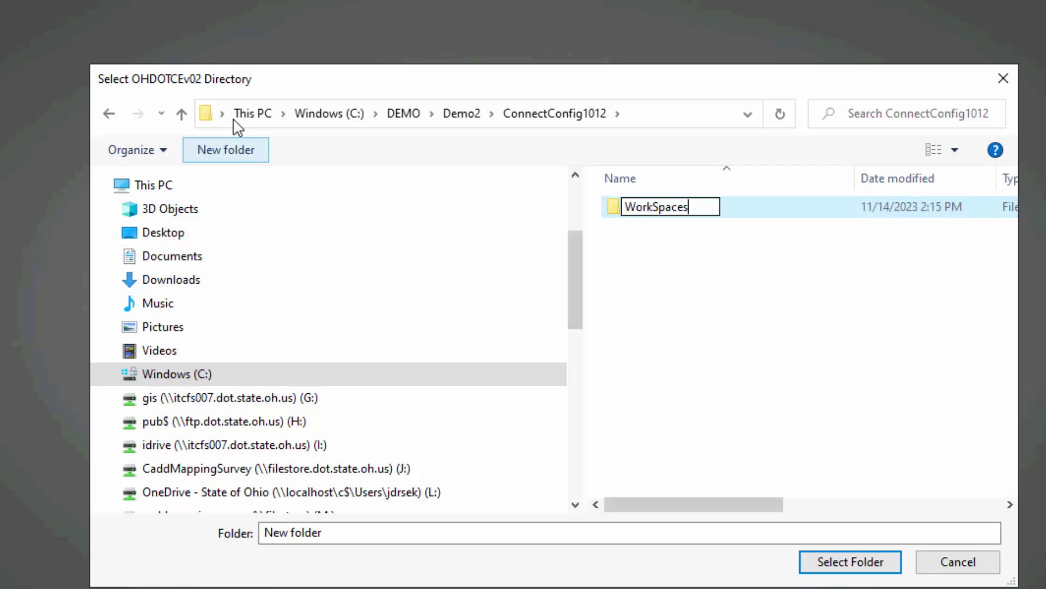
key("Return")
double_click(685, 210)
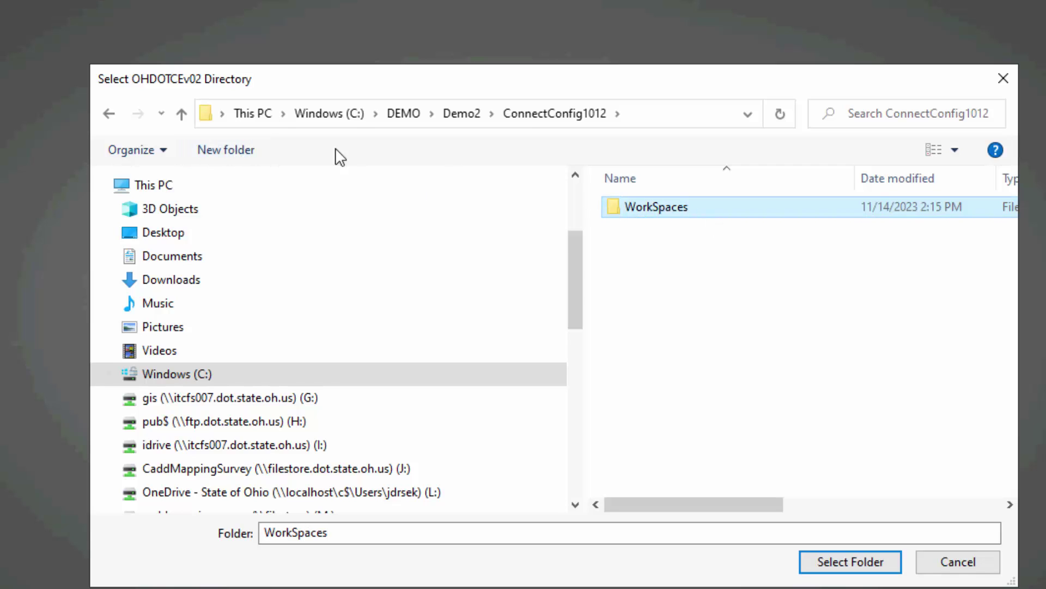
Create an OHDOTCEv02 folder inside WorkSpaces and use it as Cdrive's directory.
left_click(212, 146)
type("OHDOTCEv-2")
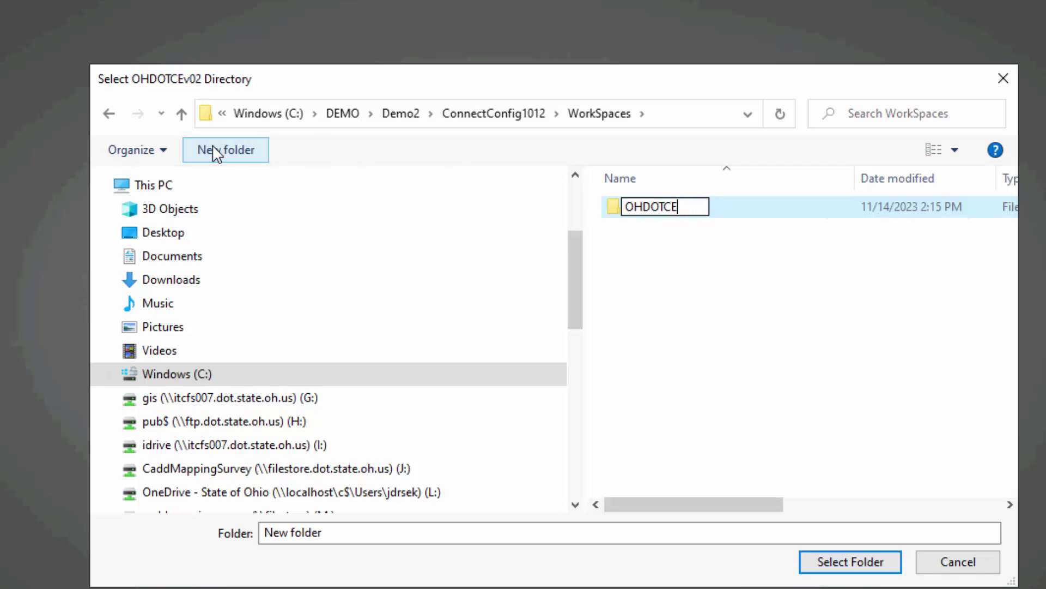
key("BackSpace")
key("BackSpace")
type("02")
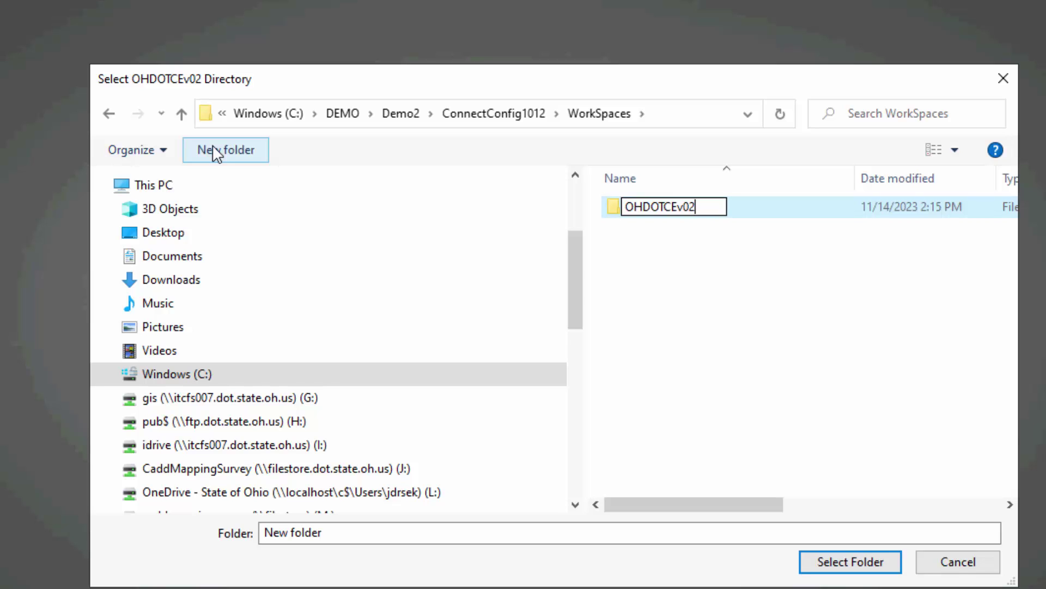
key("Return")
key("Return")
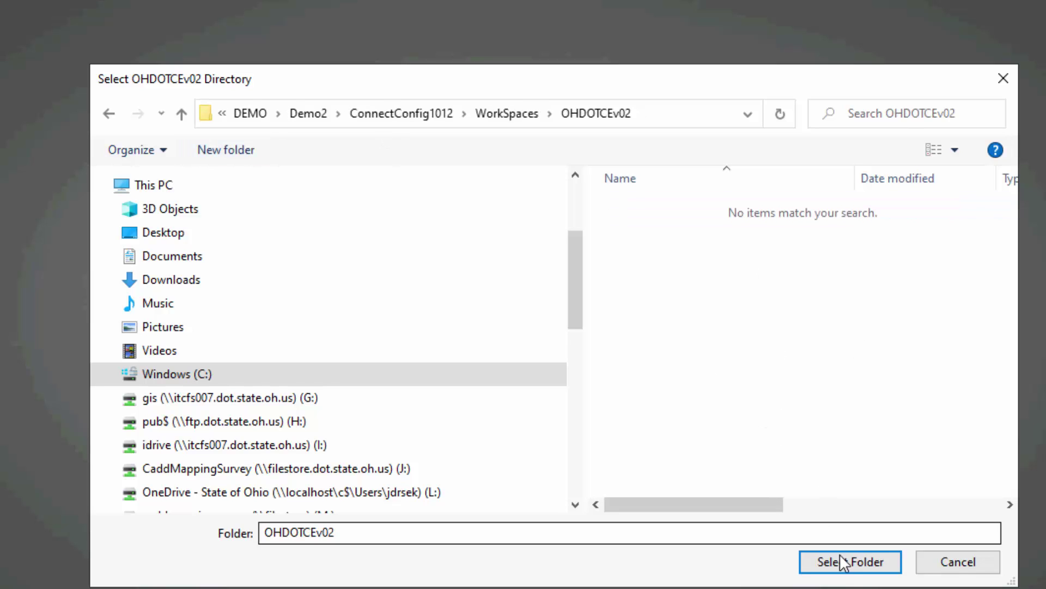
left_click(822, 561)
Replace the Cdrive workspace name with Civil10.12, then return to Civil10.10.
left_click_drag(353, 226, 302, 229)
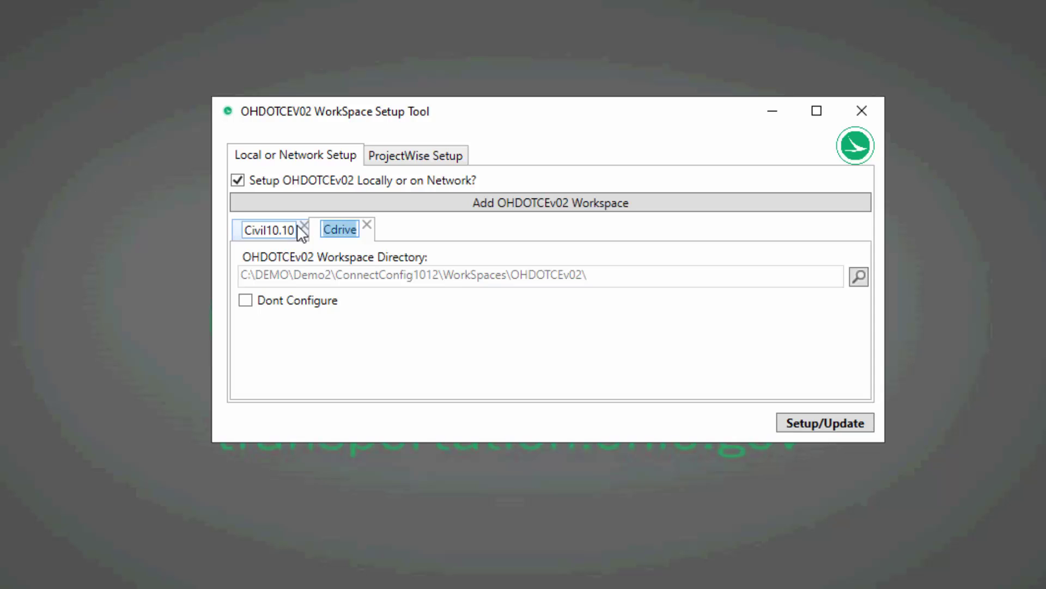
key("BackSpace")
type("Civil1")
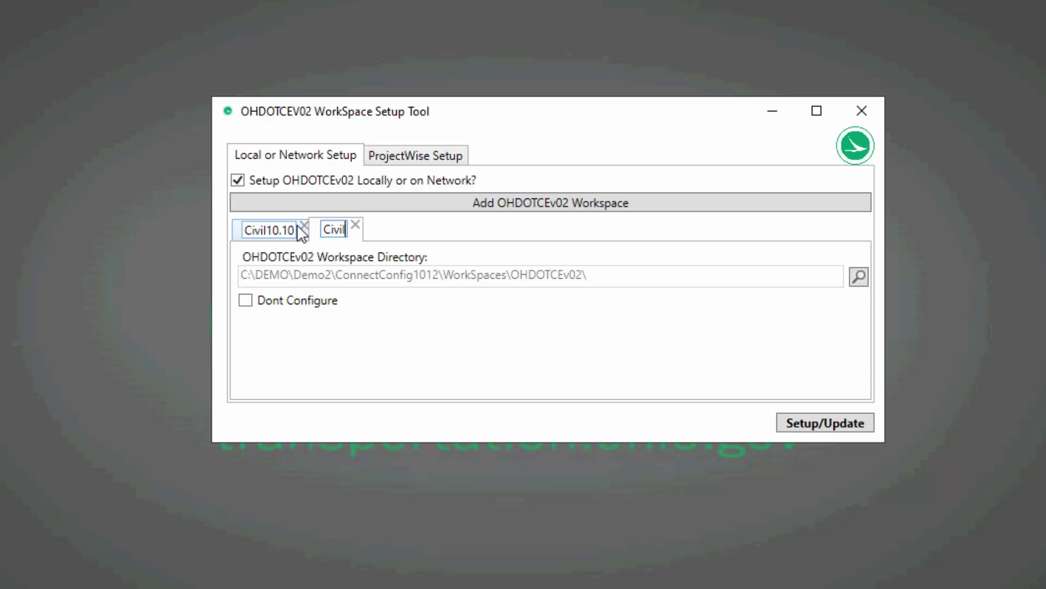
type("012")
key("Left")
key("Left")
type(".")
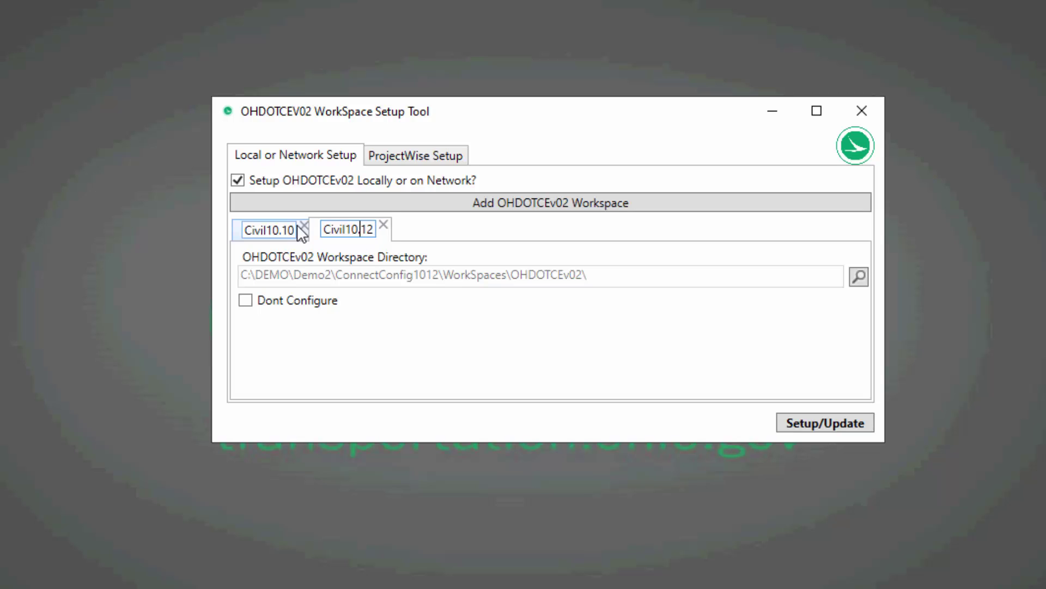
key("Return")
left_click(271, 232)
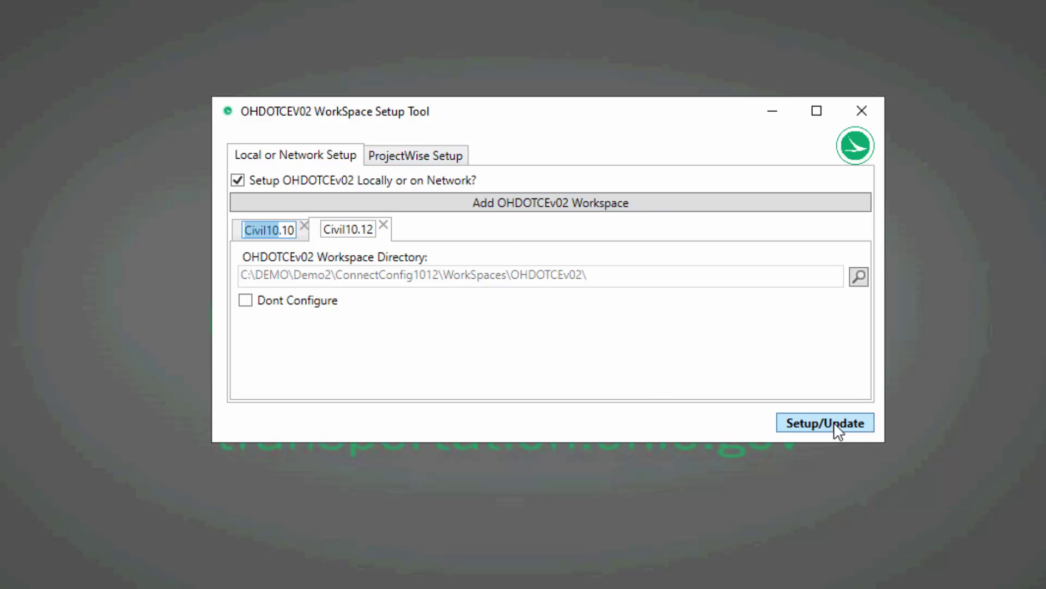
Tick 'Setup OHDOTCEv02 within ProjectWise?' on the ProjectWise Setup tab.
left_click(447, 162)
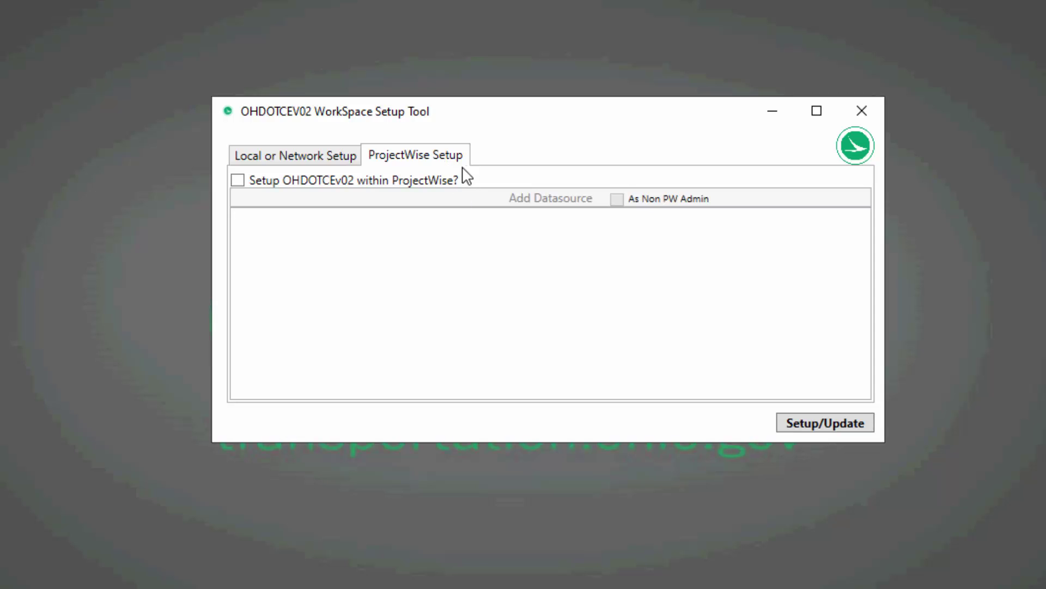
left_click(237, 179)
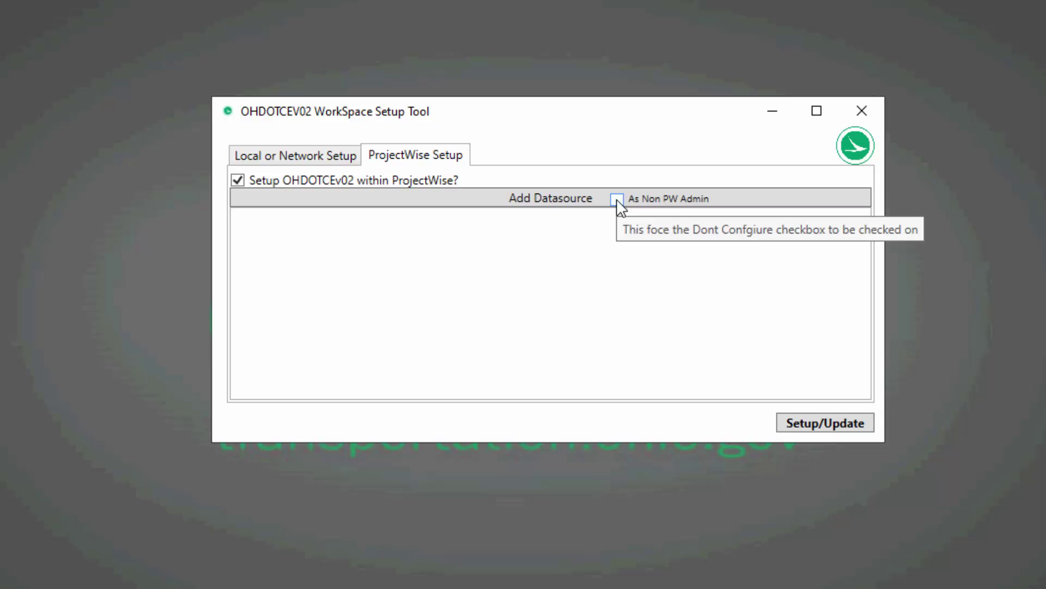
Turn on As Non PW Admin and start adding a datasource, dismissing the first sign-in.
left_click(618, 200)
left_click(619, 199)
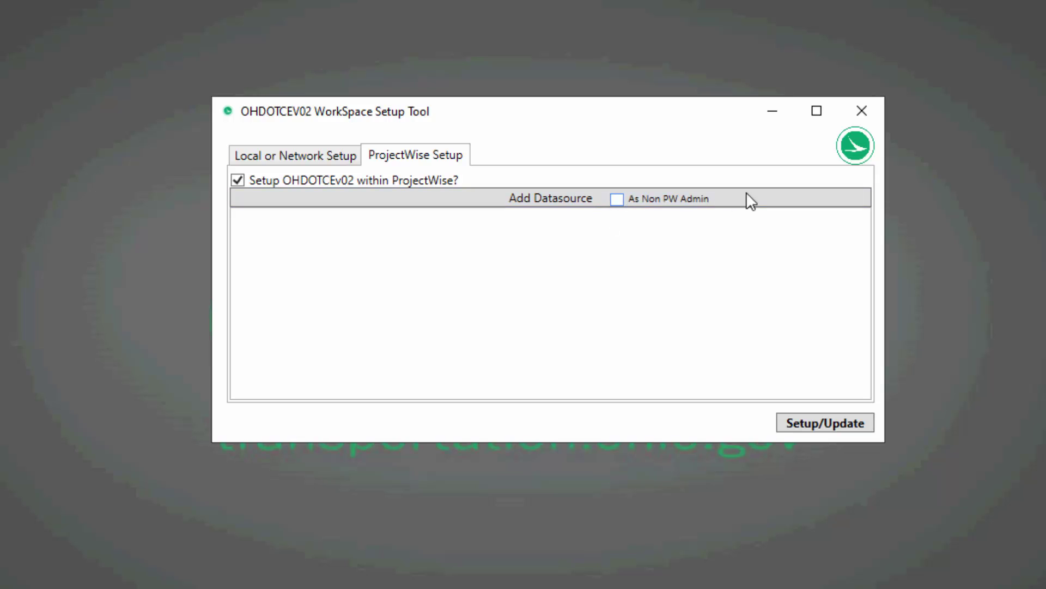
left_click(619, 200)
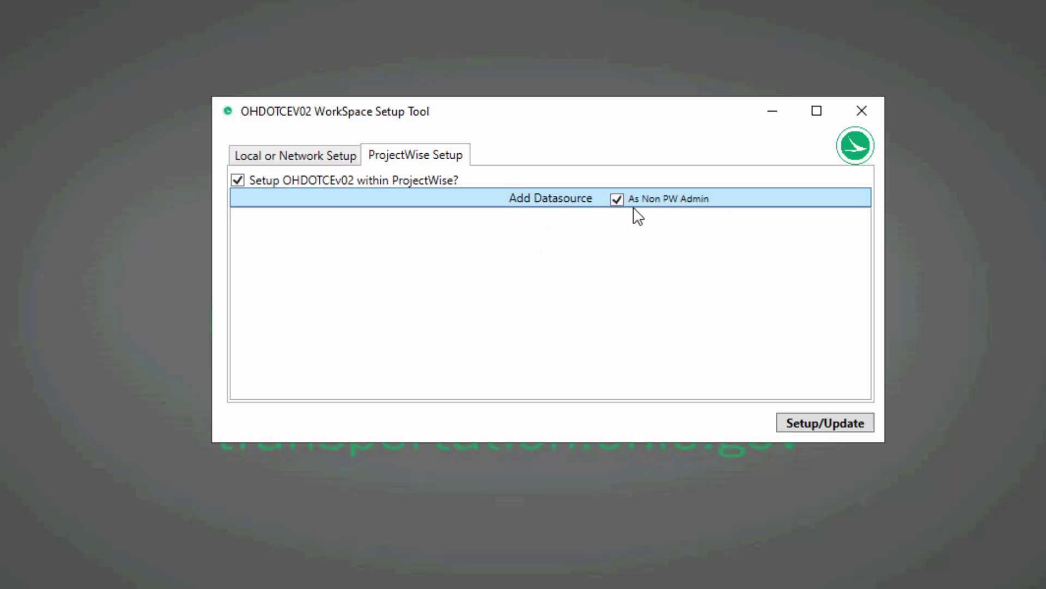
left_click(582, 208)
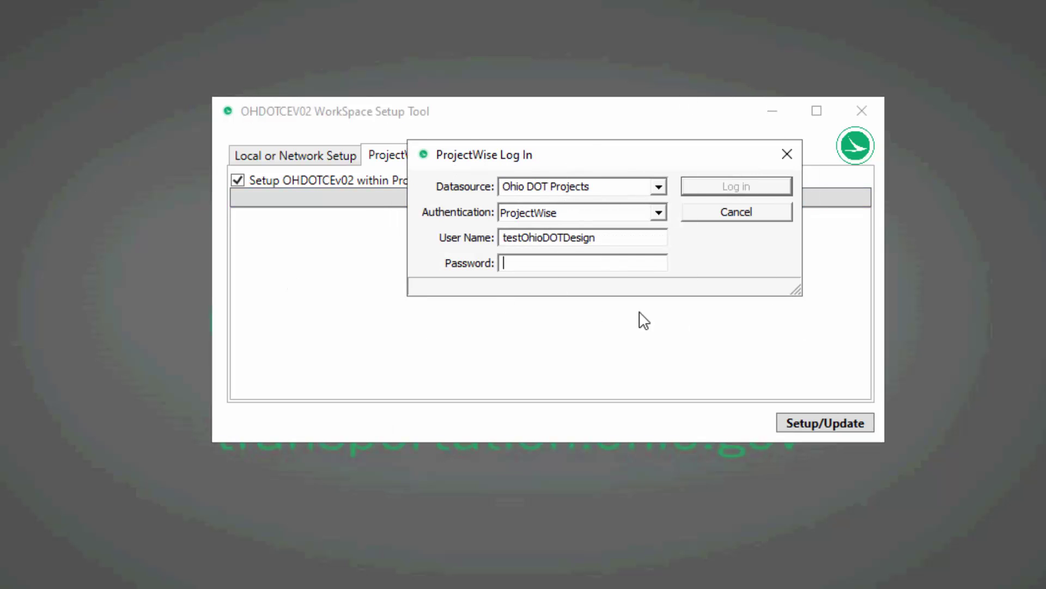
left_click(781, 152)
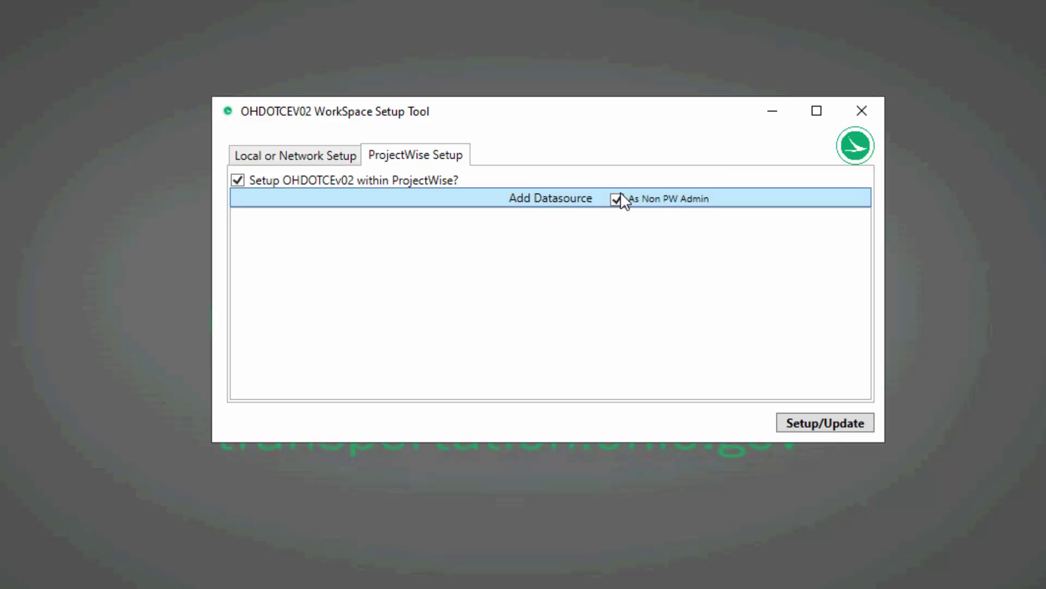
Try signing in to Ohio DOT Projects with the account password; acknowledge the admin error and cancel.
left_click(555, 199)
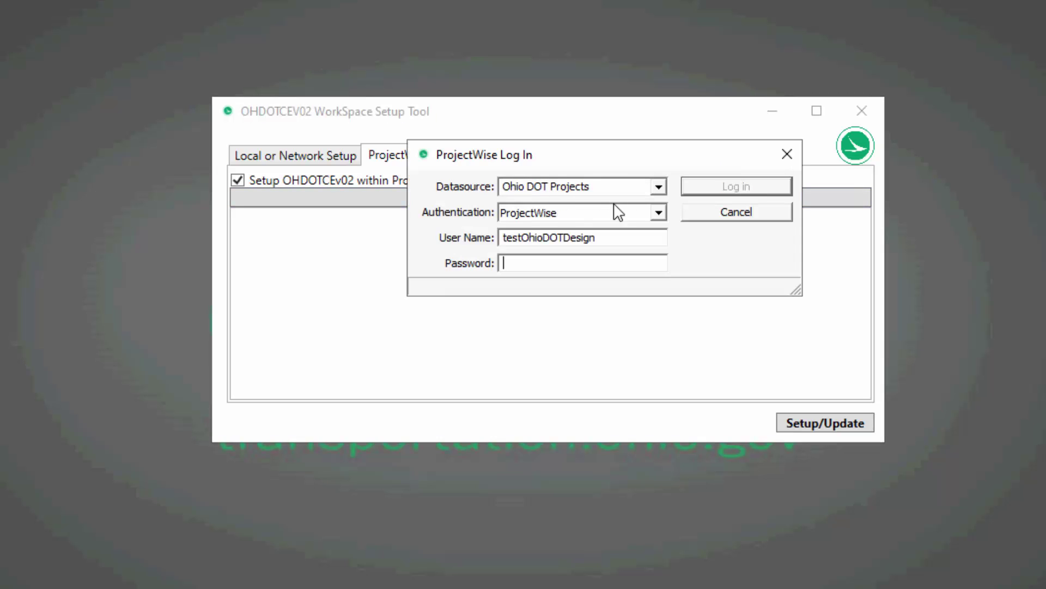
left_click_drag(556, 152, 537, 160)
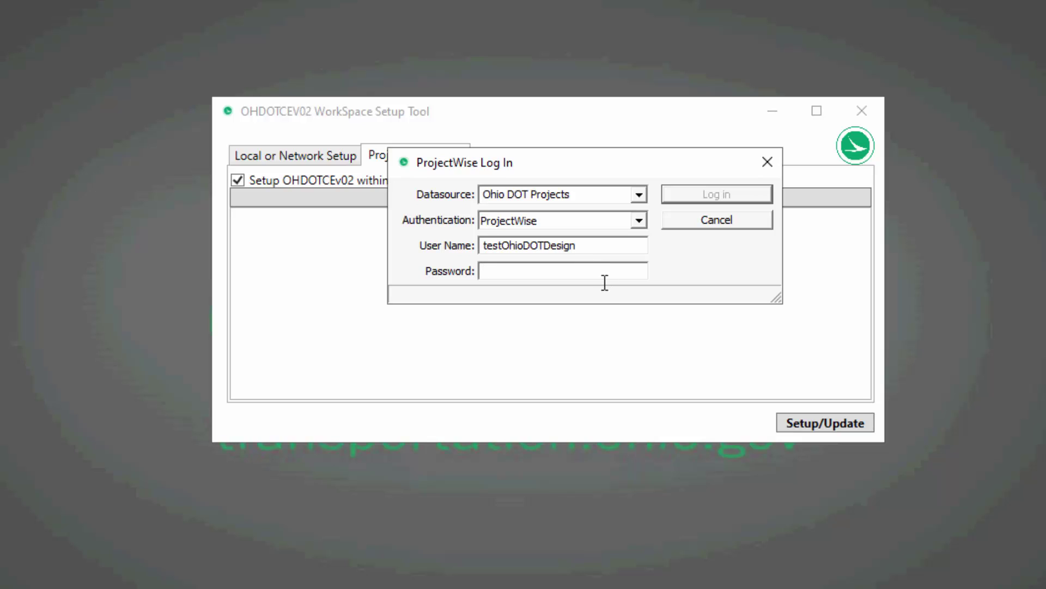
key("ctrl+v")
left_click(709, 194)
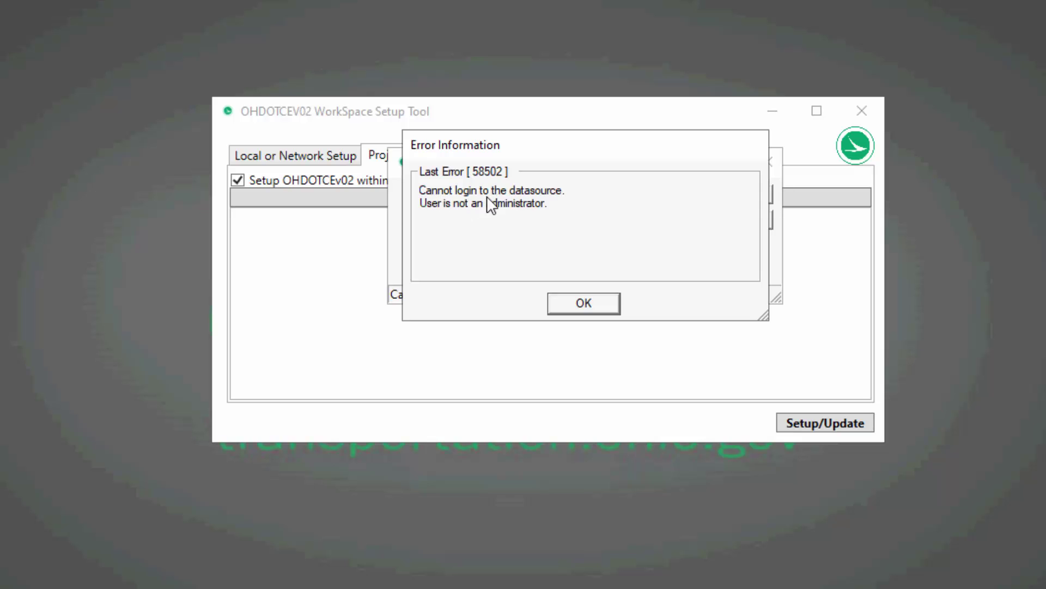
left_click(614, 298)
left_click(721, 223)
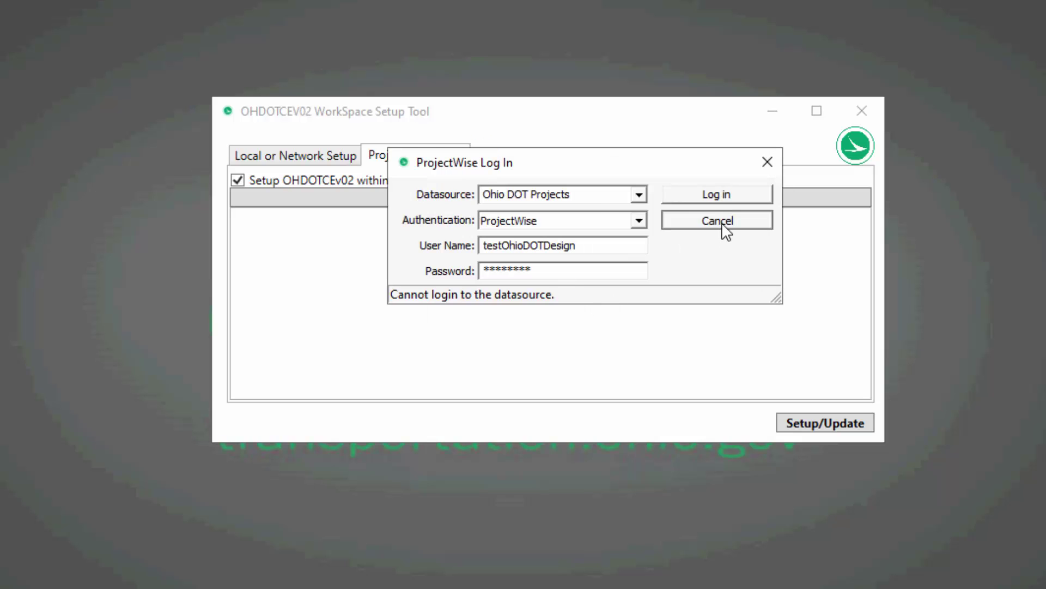
Re-enable As Non PW Admin and sign in to the datasource with the account password.
left_click(617, 199)
left_click(584, 203)
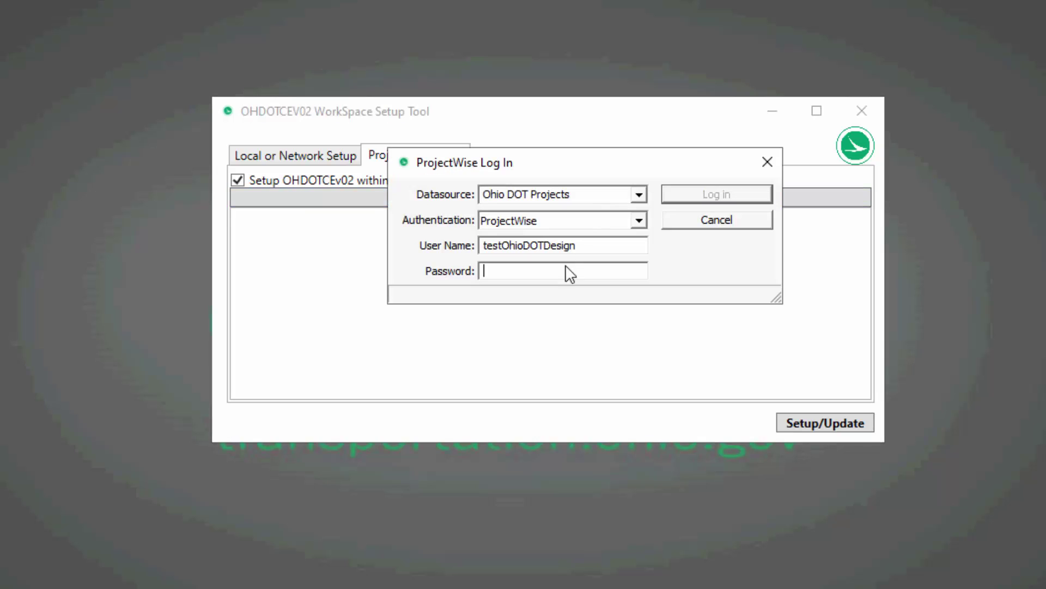
left_click(571, 274)
type("*********")
left_click(720, 195)
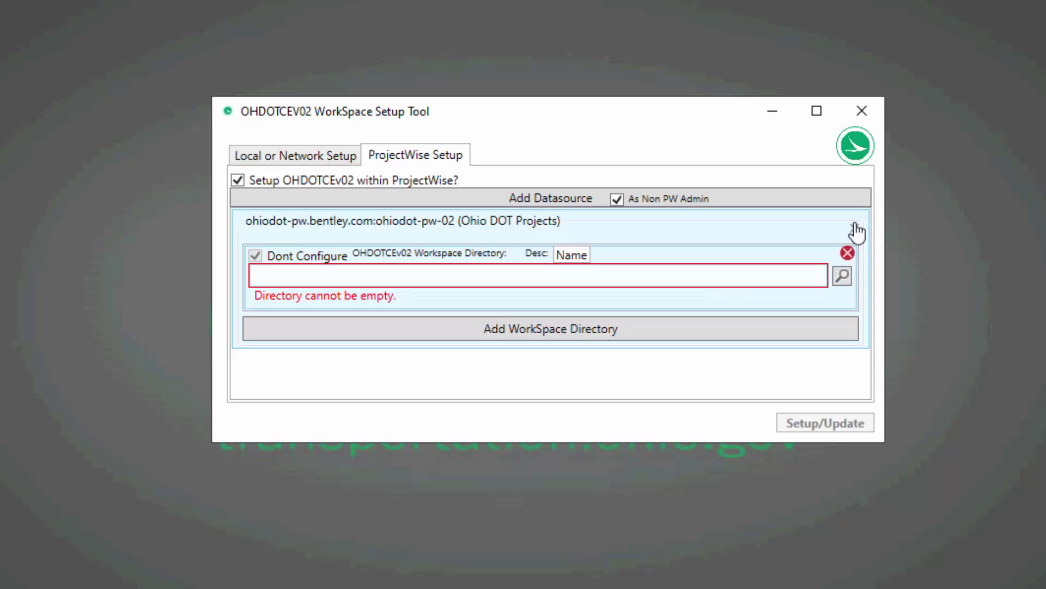
Remove the Ohio DOT Projects datasource and add Ohio DOT Training-Testing with Bentley IMS sign-in.
left_click(618, 199)
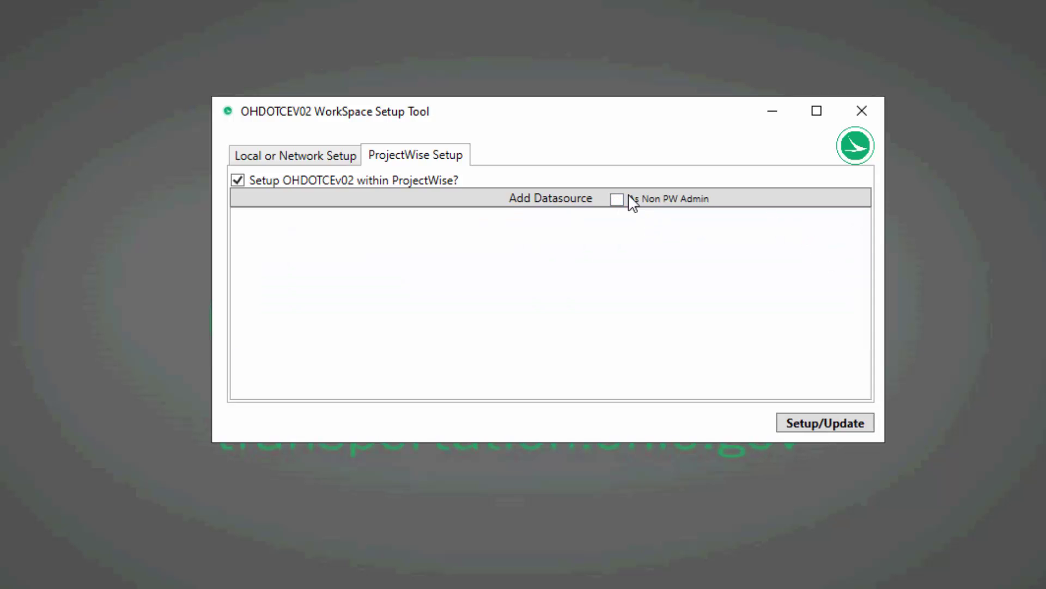
left_click(477, 206)
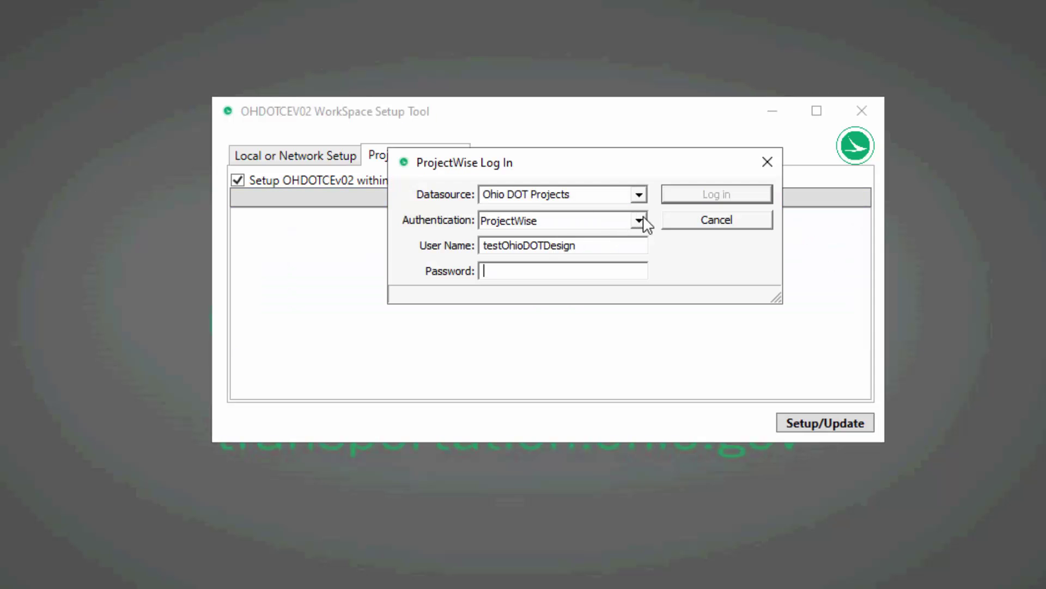
left_click(638, 220)
left_click(573, 238)
left_click(639, 194)
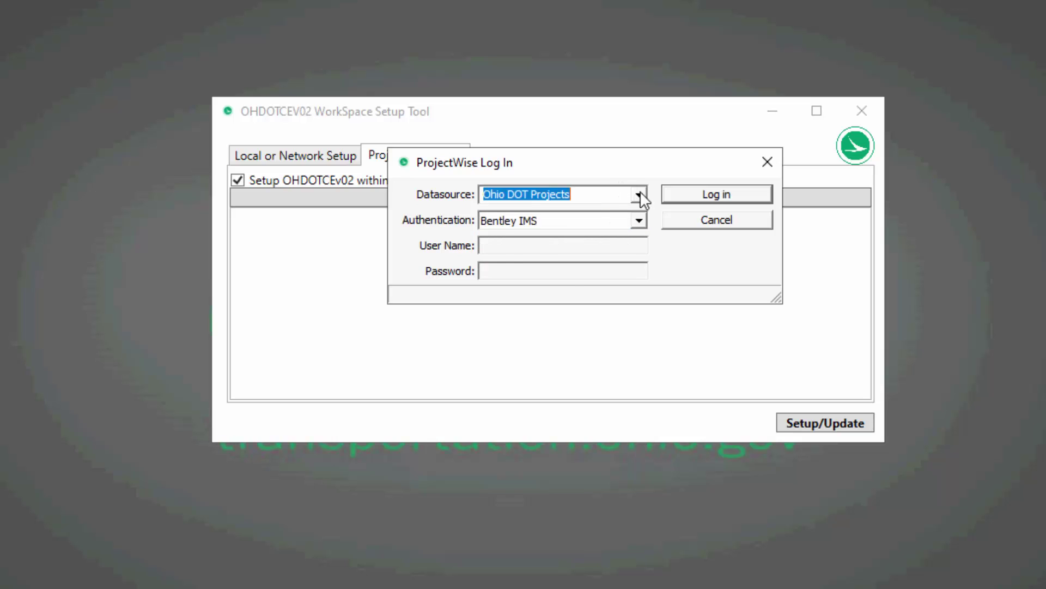
left_click(545, 224)
left_click(715, 194)
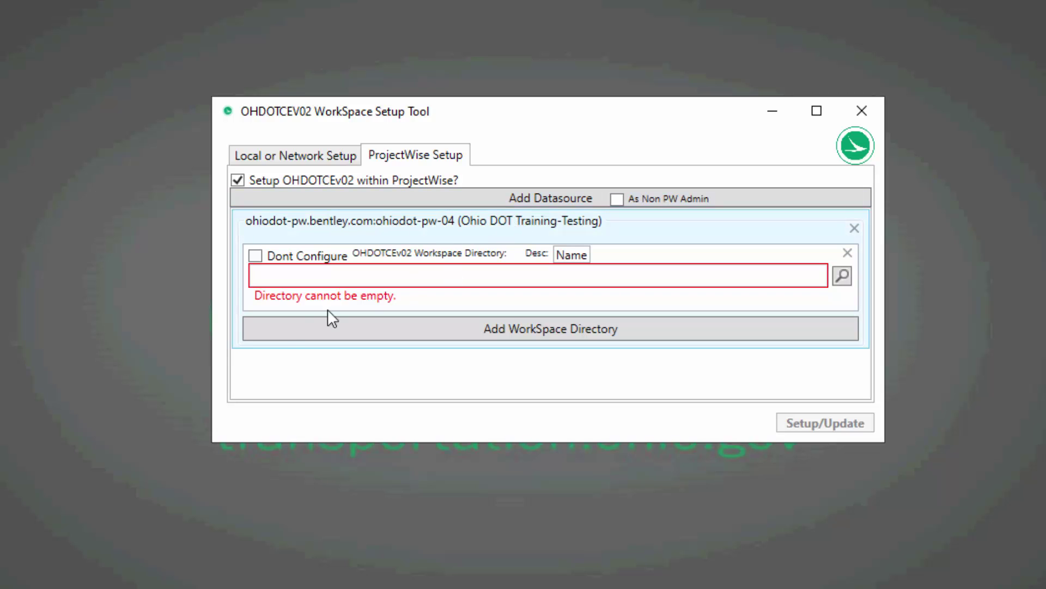
Add the Ohio DOT Projects datasource as well and make the window taller.
left_click(515, 193)
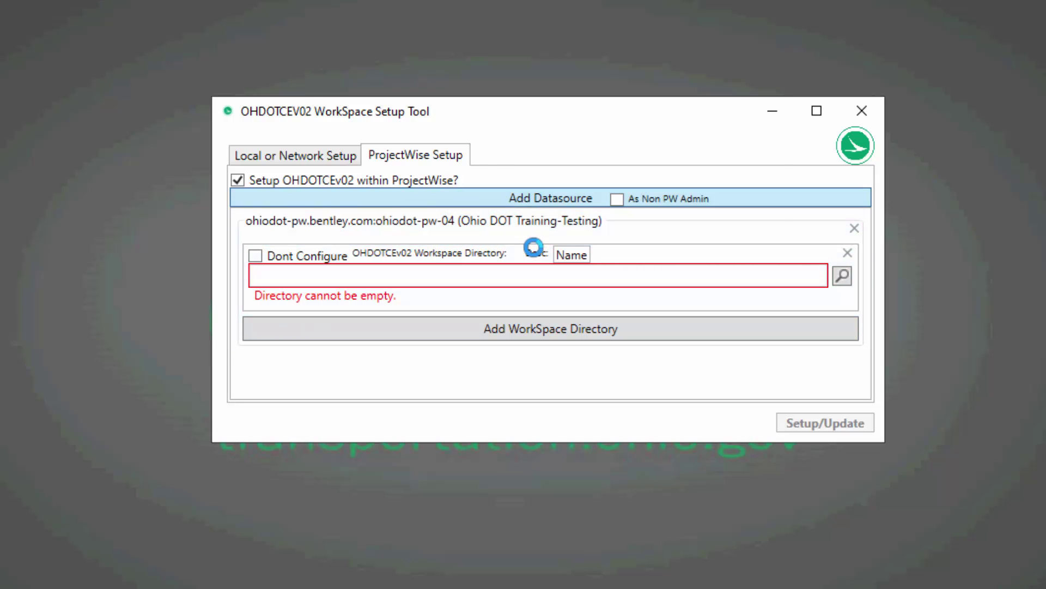
left_click(639, 195)
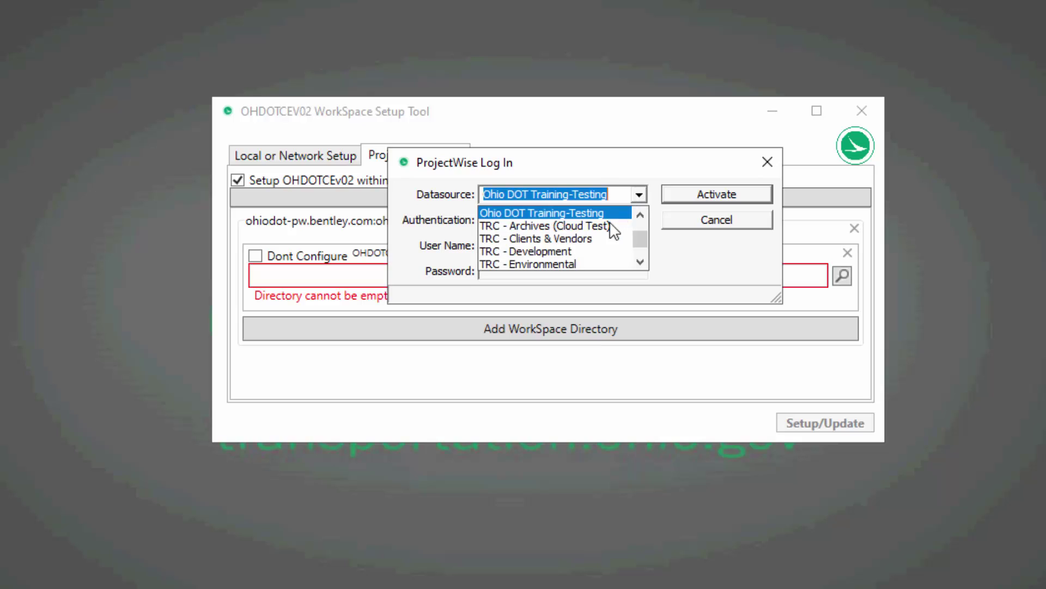
scroll(612, 229, "up", 1)
left_click(601, 240)
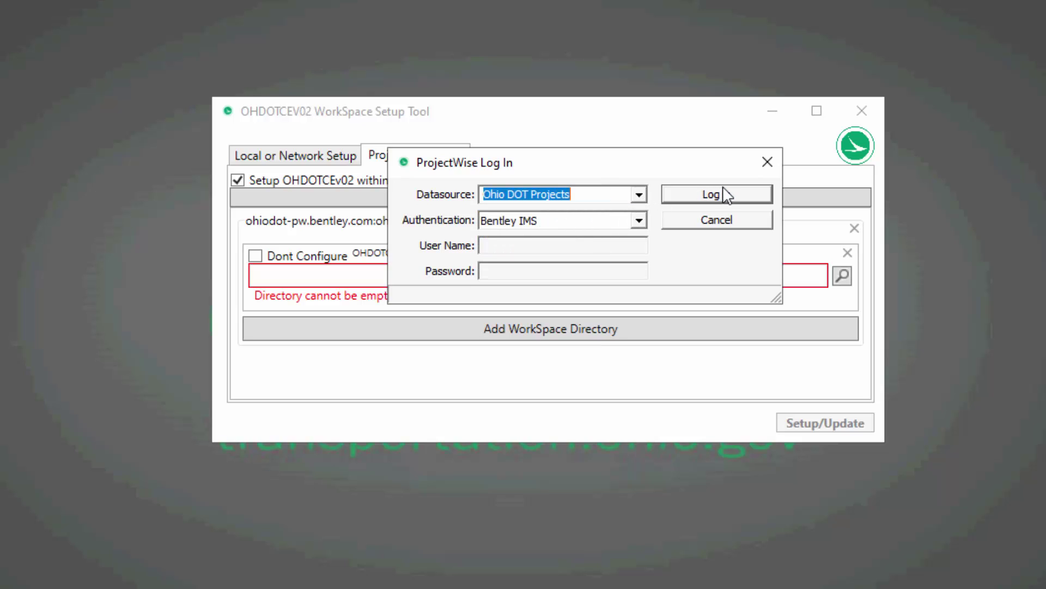
left_click(727, 195)
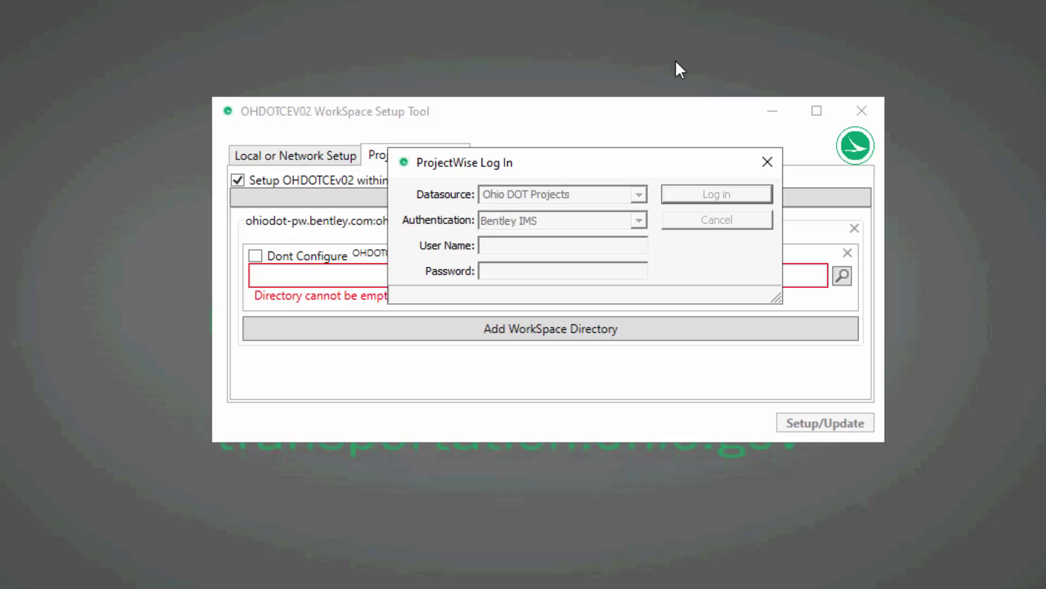
left_click_drag(627, 98, 632, 17)
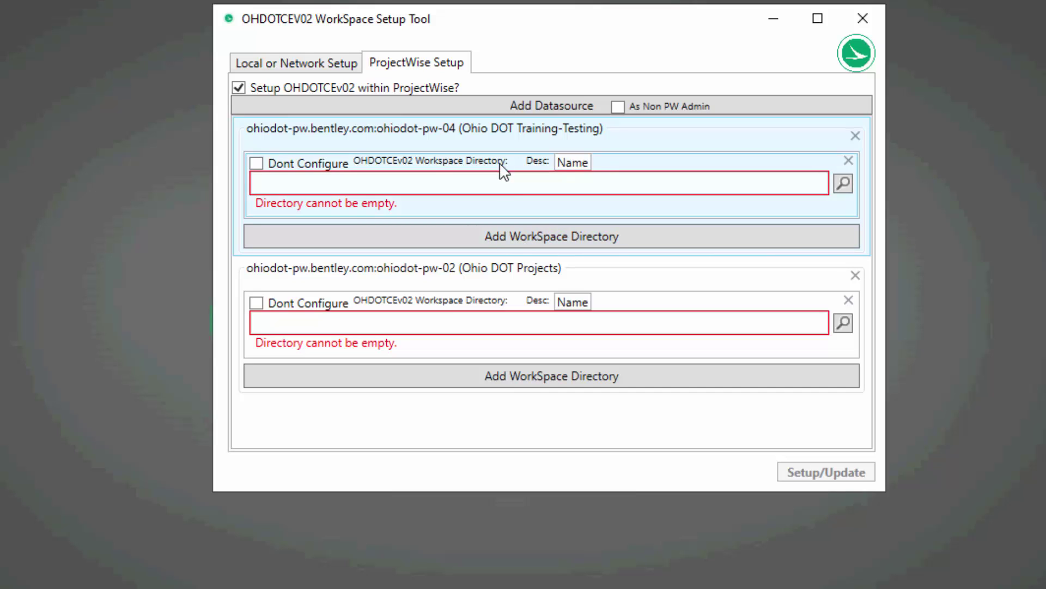
Discard the extra workspace directory entry and the Ohio DOT Projects datasource, ending on ProjectWise Setup.
left_click(513, 237)
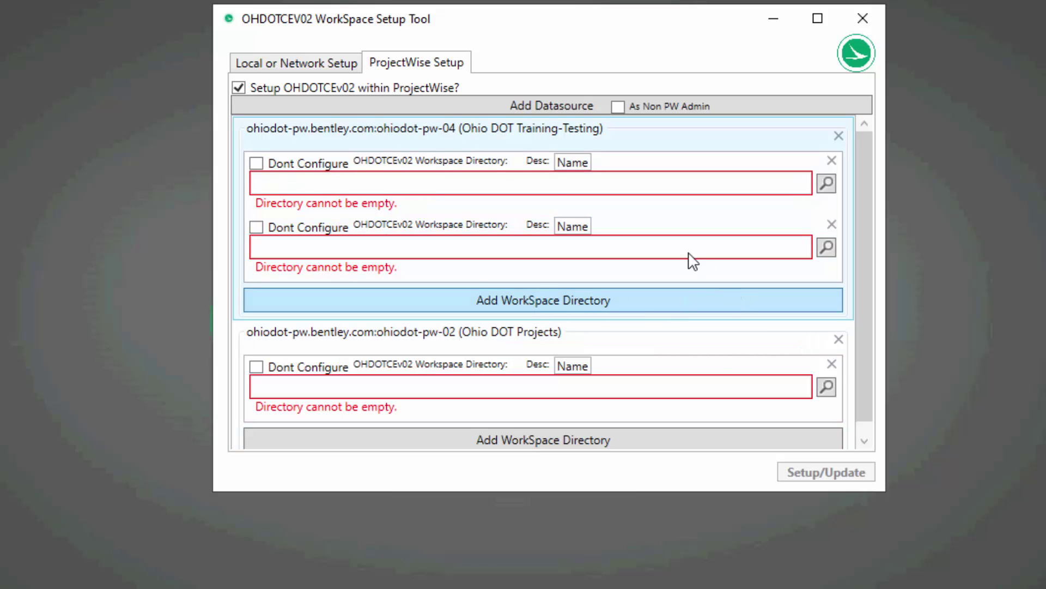
left_click(832, 225)
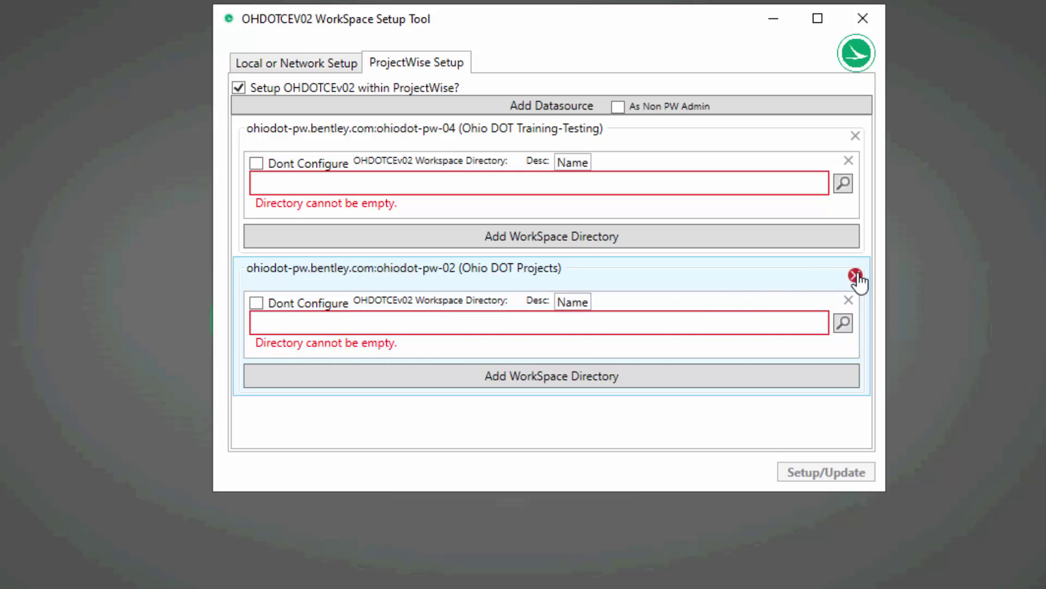
left_click(855, 276)
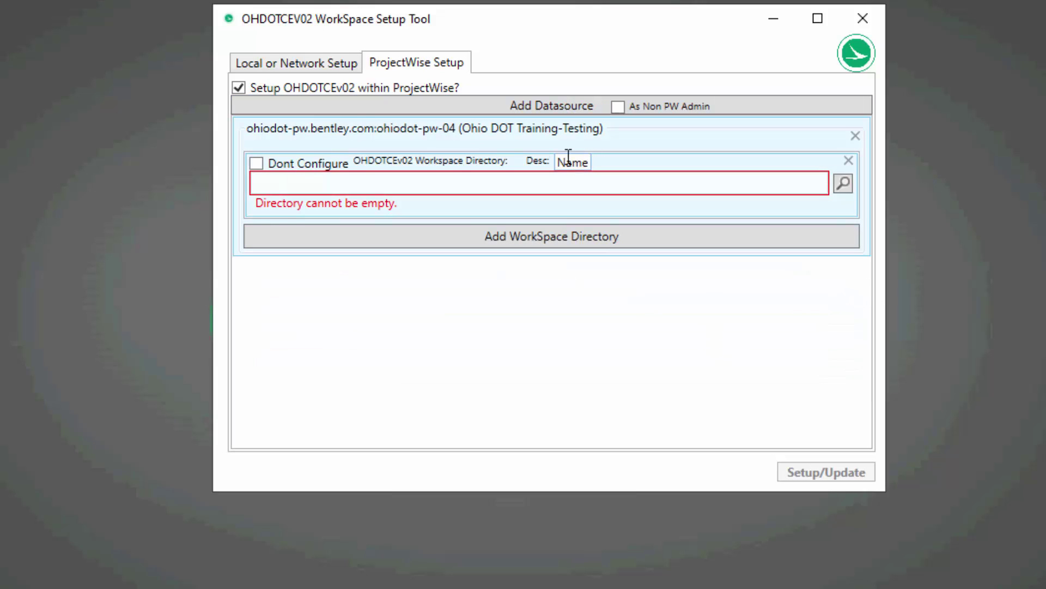
left_click(299, 64)
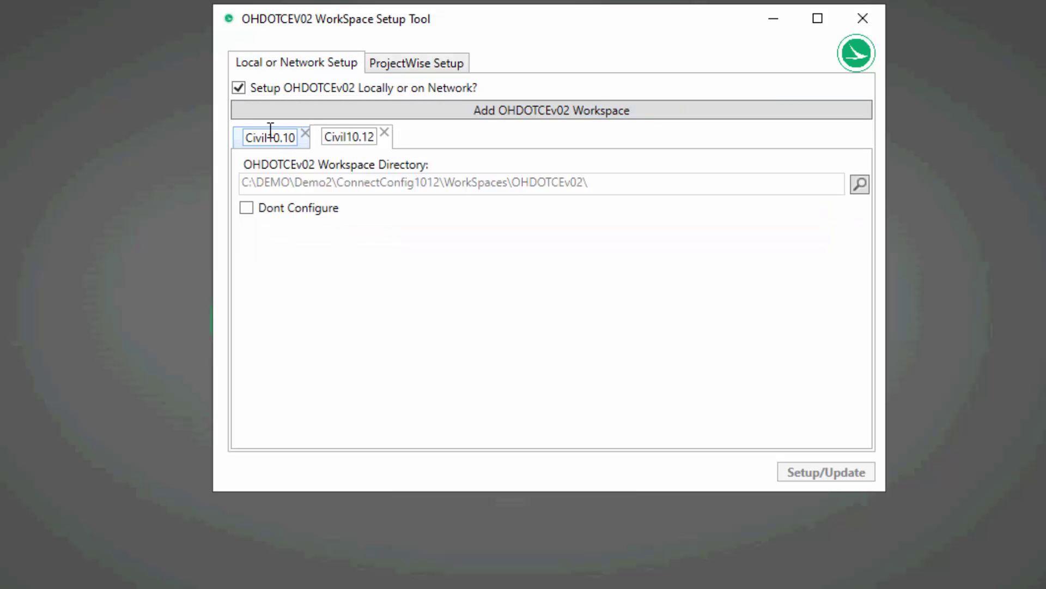
left_click(421, 65)
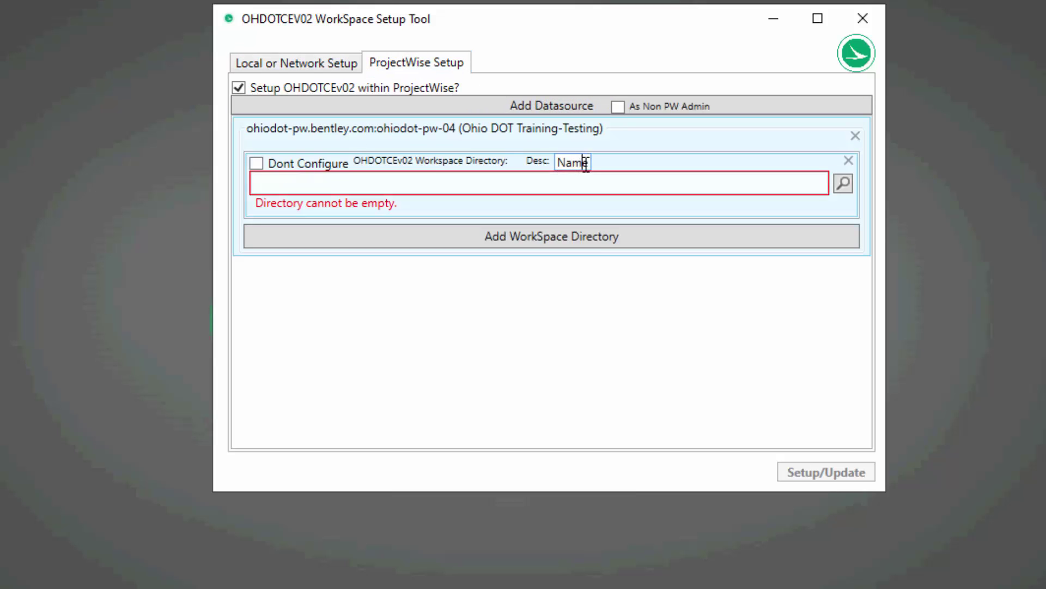
Replace the 'Name' placeholder description with PWTraining_Civil10.12.
left_click_drag(585, 163, 557, 159)
key("BackSpace")
type("Civil10.12")
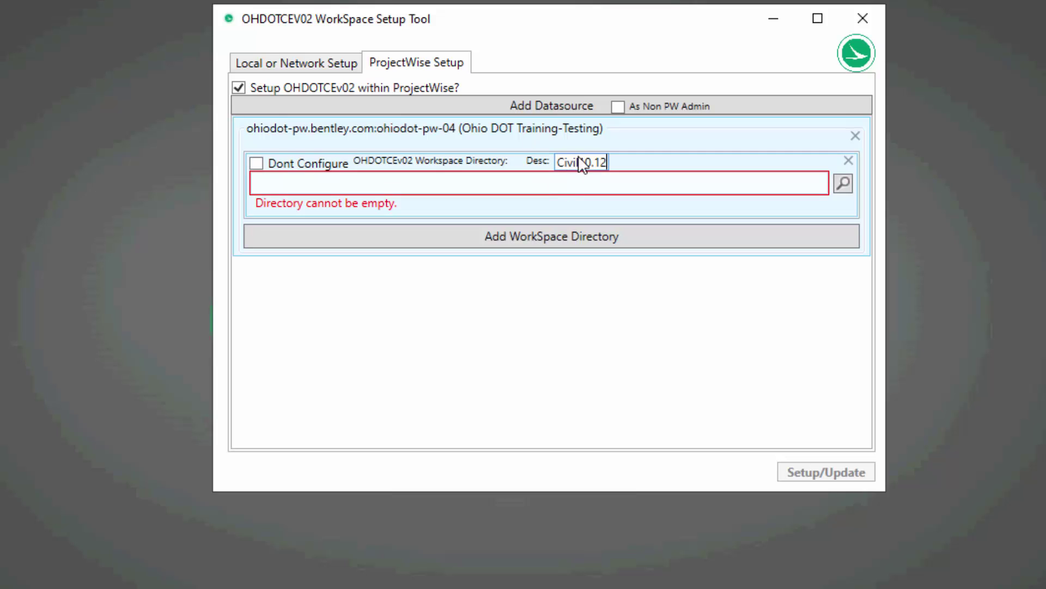
key("Home")
type("PW-")
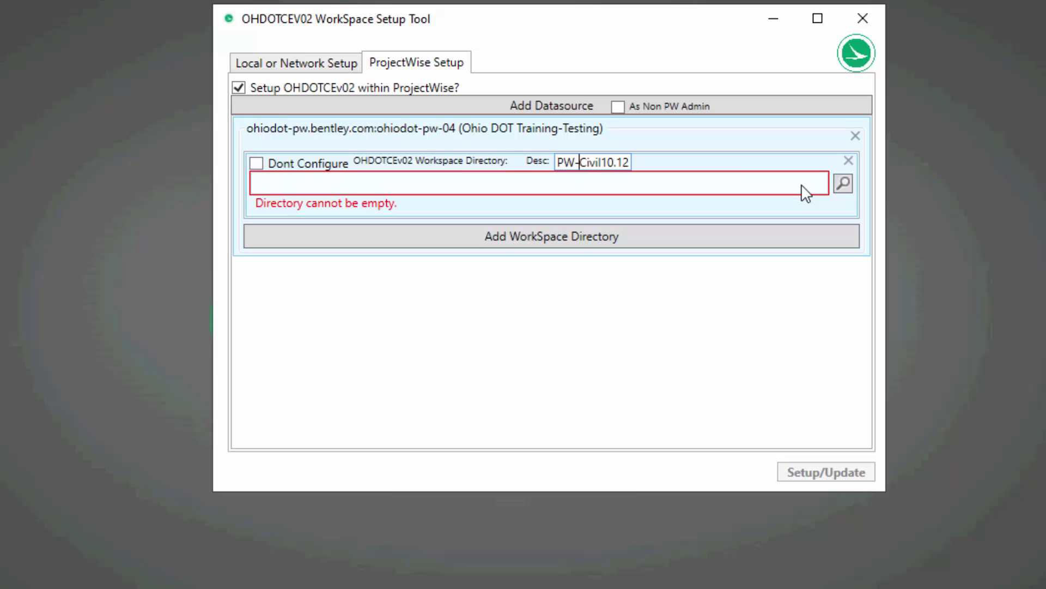
key("BackSpace")
type("Traini")
type("ng")
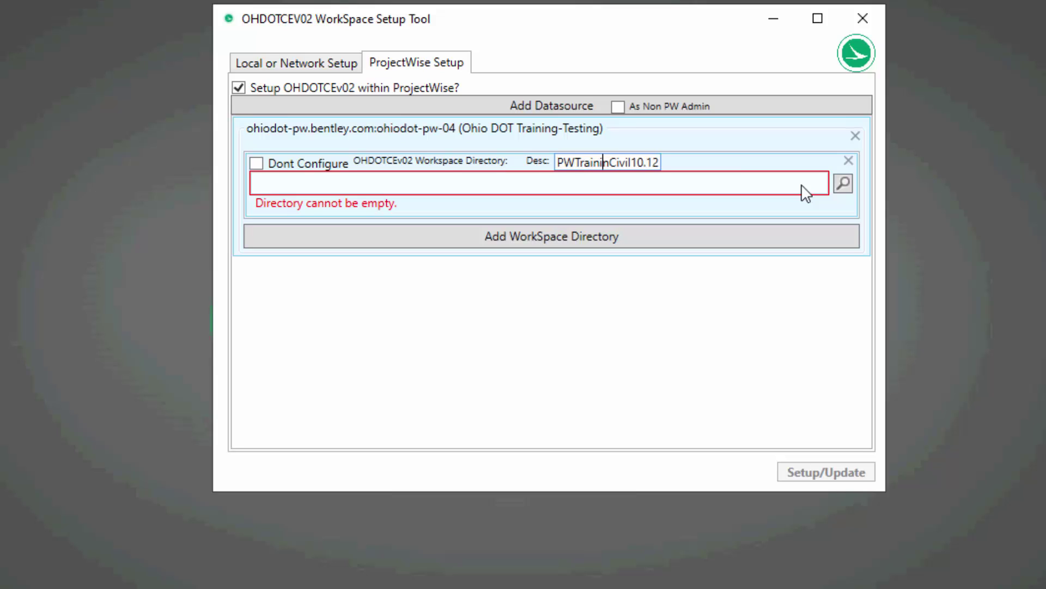
type("_")
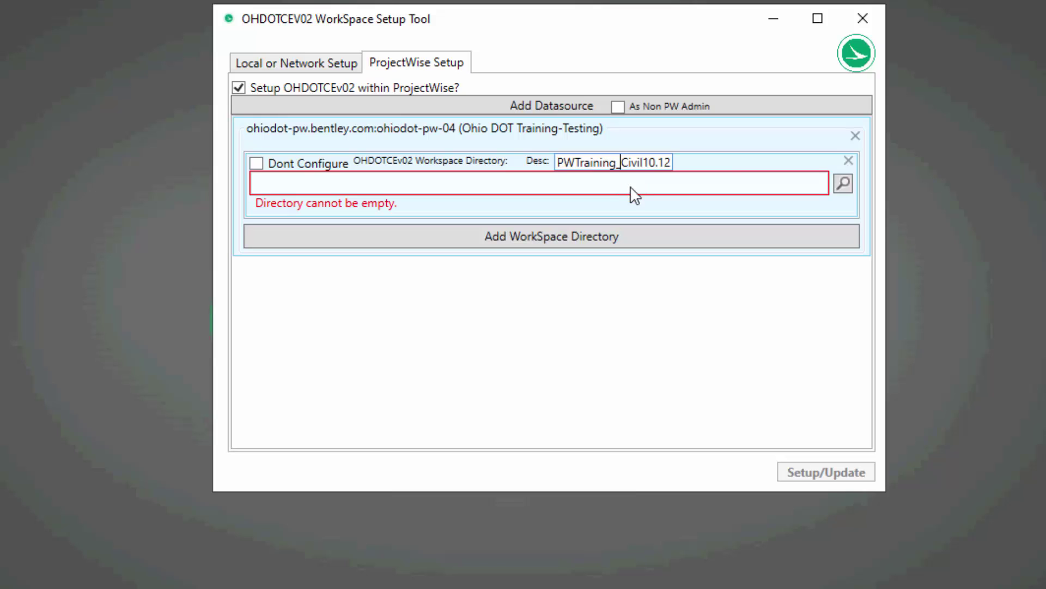
Browse ProjectWise folders for the workspace directory and expand 04 Admin Configuration\CADD Standards Dev.
left_click(843, 183)
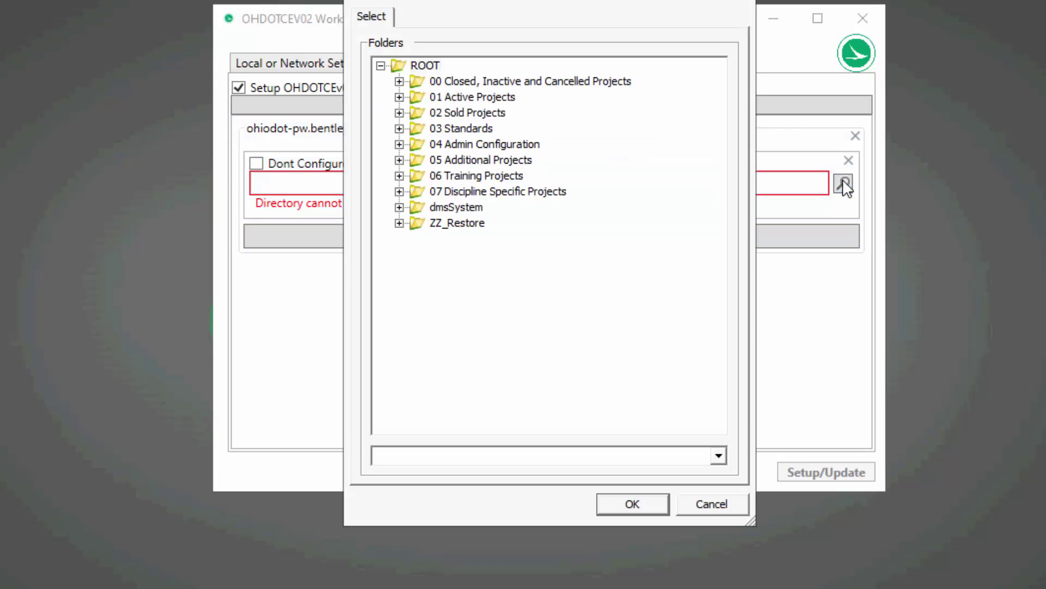
left_click_drag(595, 3, 749, 3)
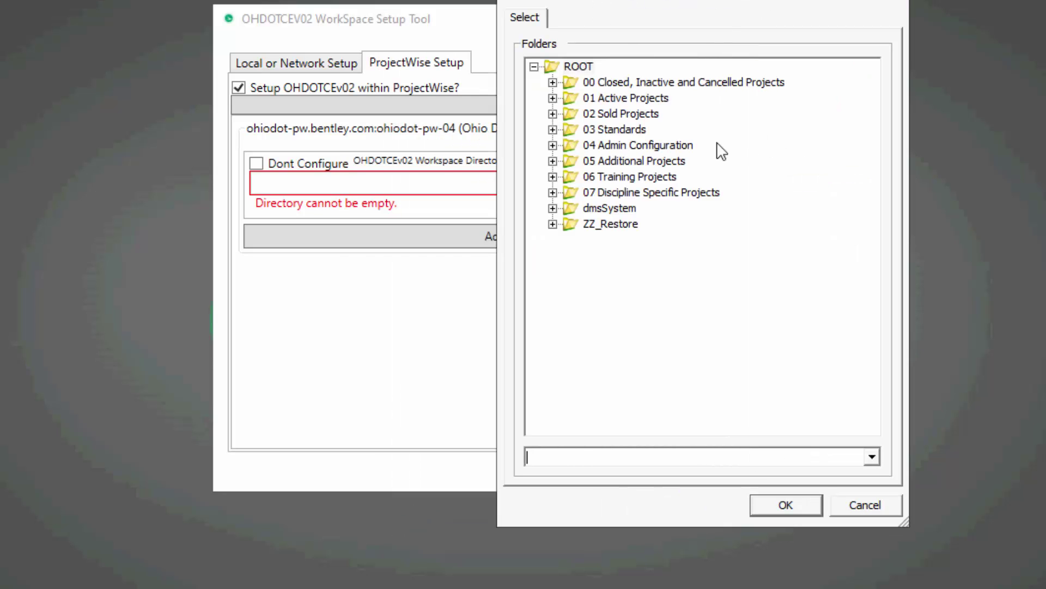
left_click(553, 145)
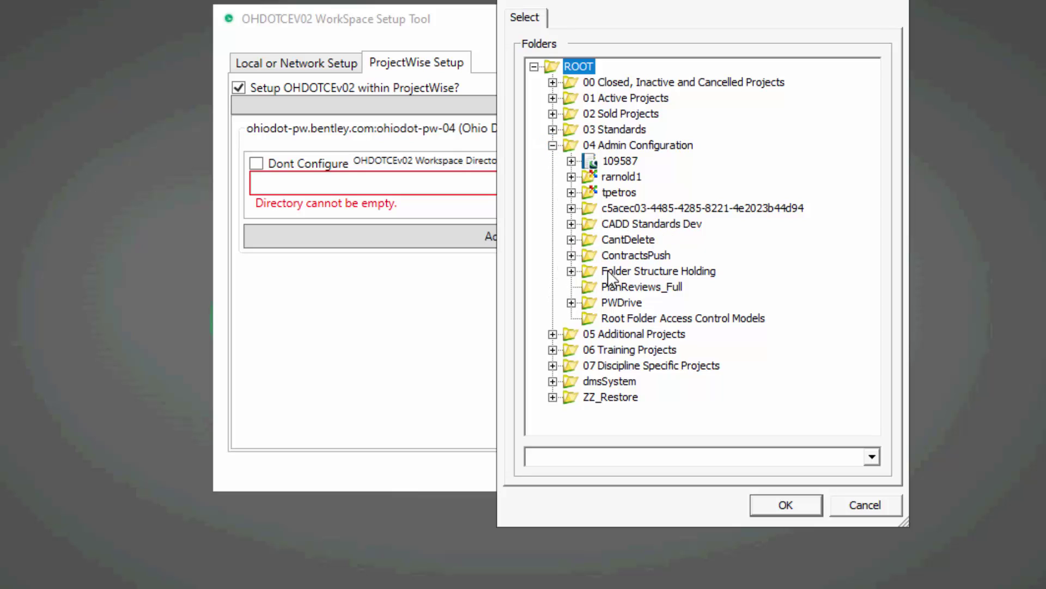
left_click(571, 224)
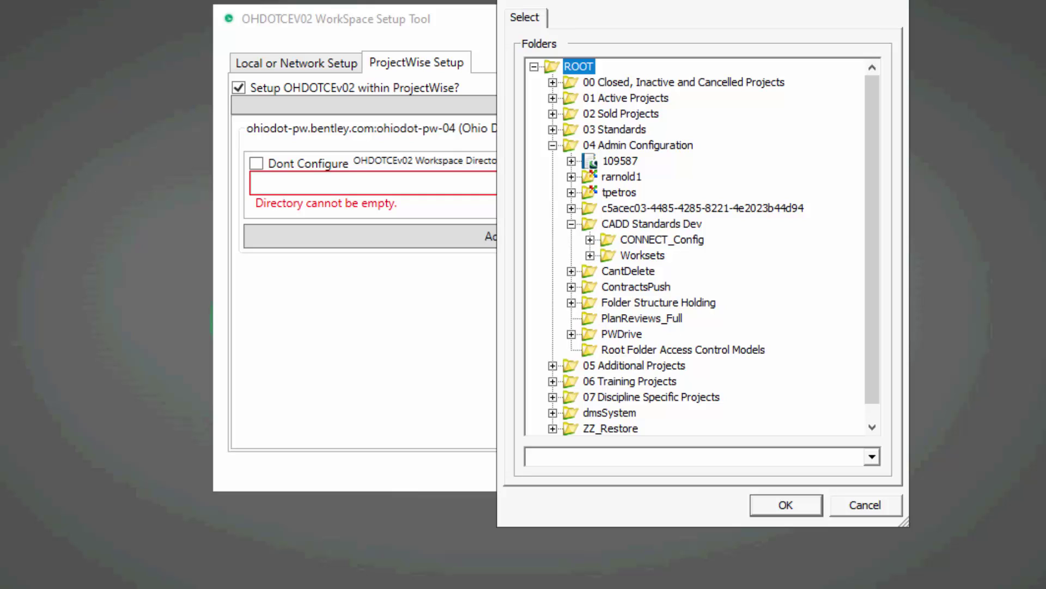
Create a Demo folder under CADD Standards Dev with a CONNECTCONFIG subfolder inside it.
right_click(649, 224)
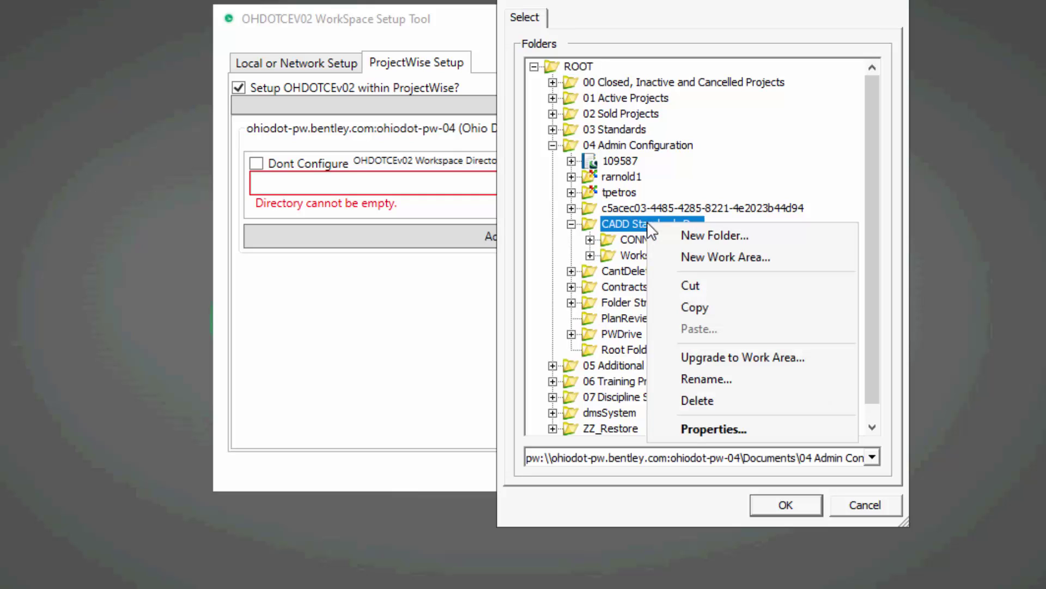
left_click(711, 232)
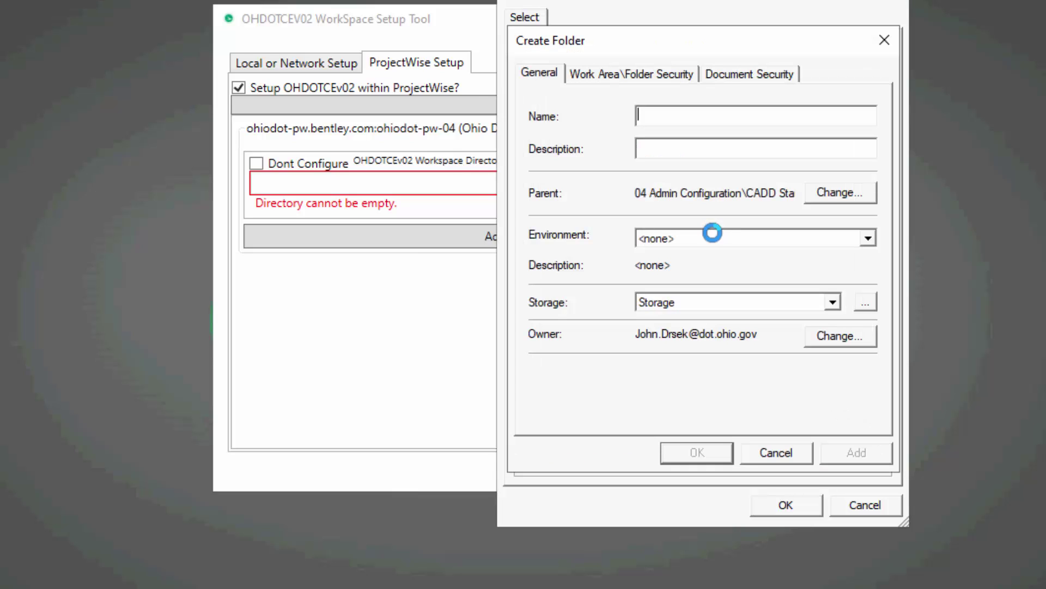
type("Demo")
key("Return")
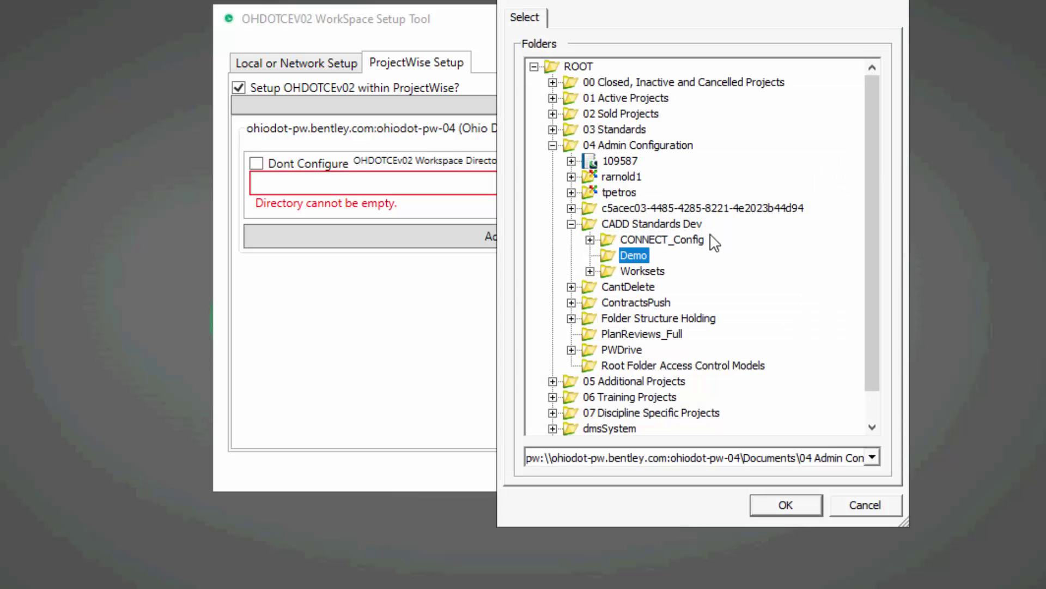
right_click(644, 267)
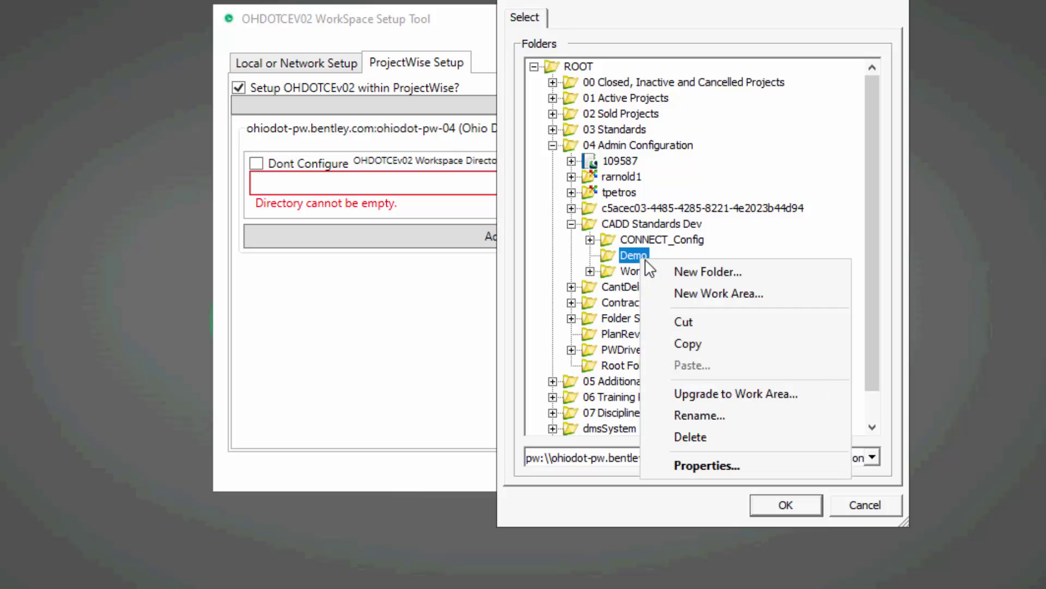
left_click(708, 271)
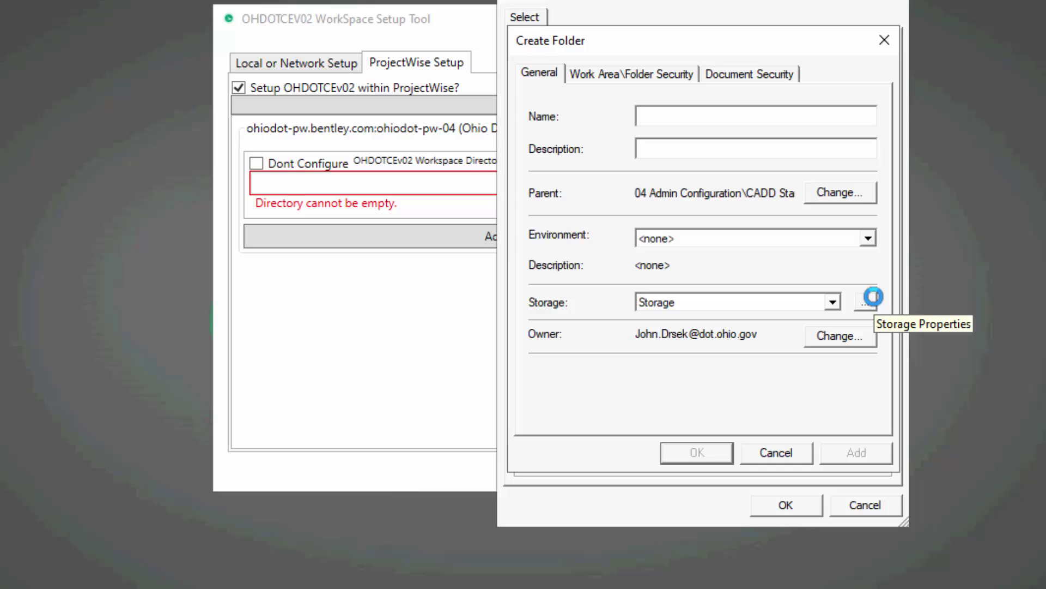
type("CONNECTCONF")
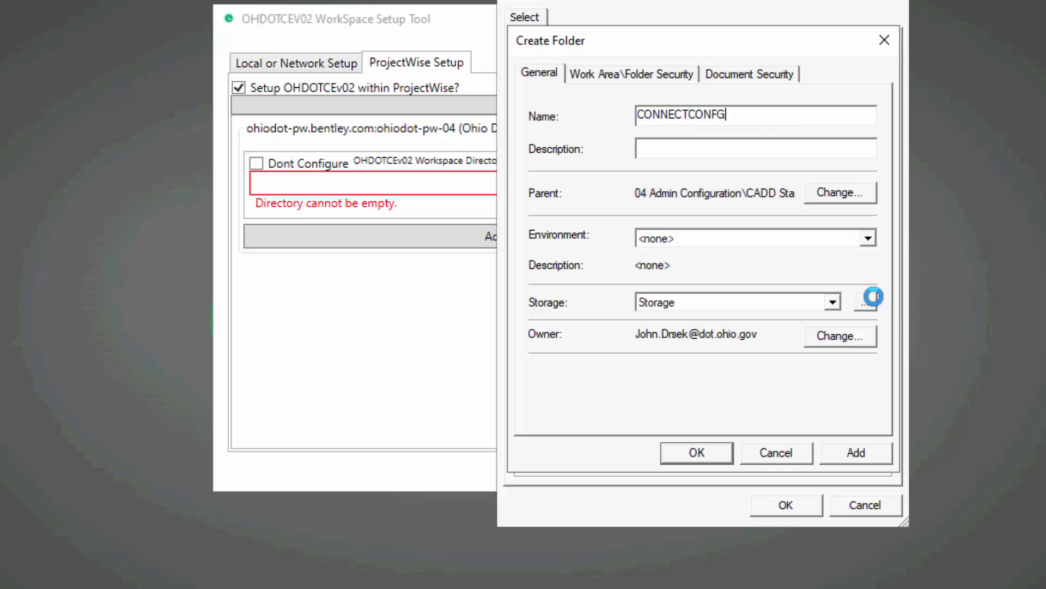
type("IG")
key("Return")
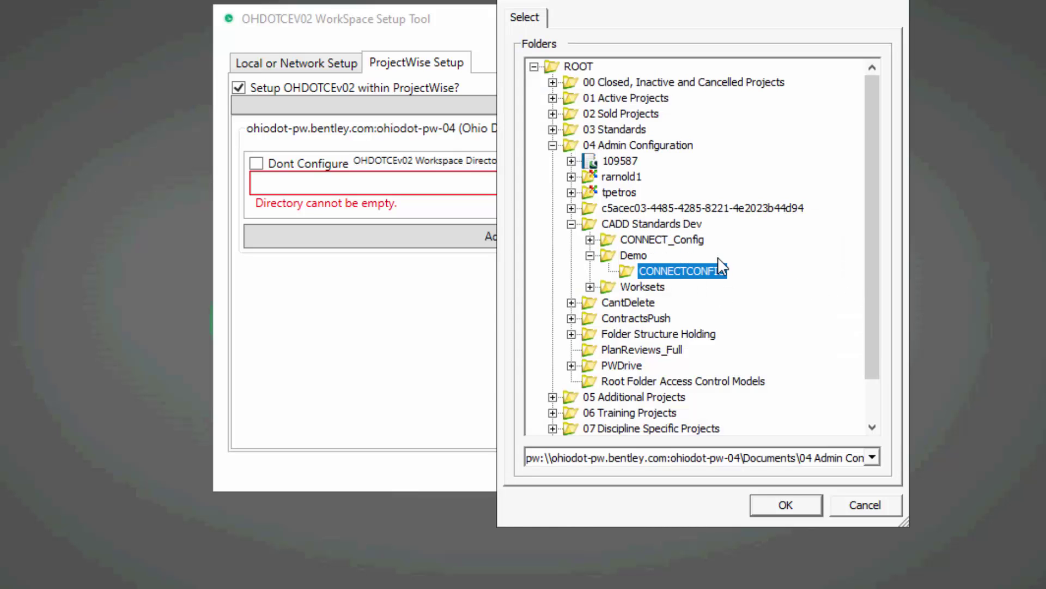
Add WorkSpaces inside CONNECTCONFIG and OHDOTCEv02 inside WorkSpaces.
right_click(706, 280)
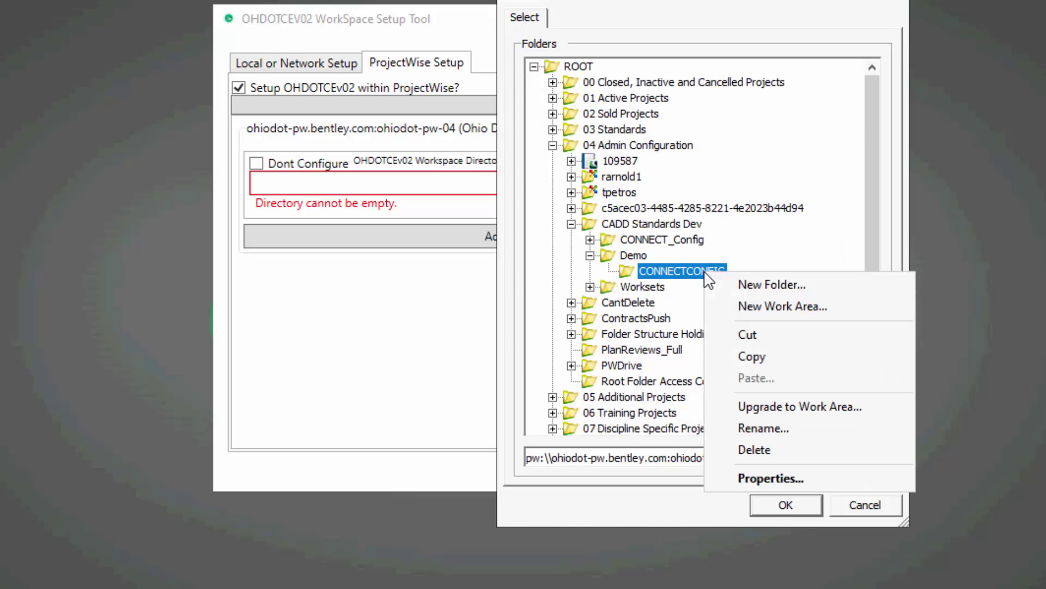
left_click(743, 287)
type("WorkSpaces")
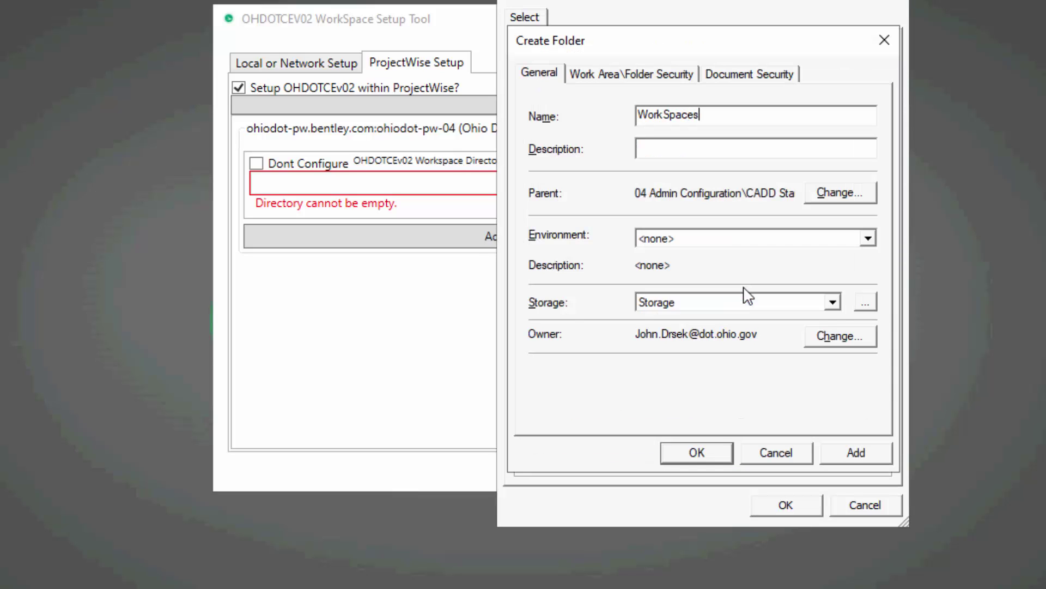
key("Return")
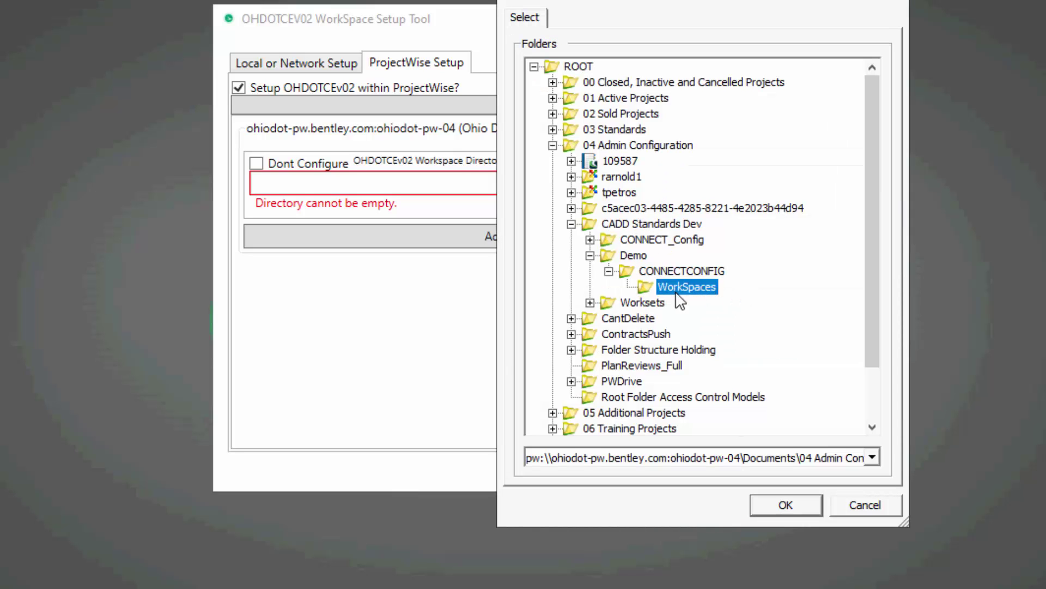
right_click(708, 294)
key("Escape")
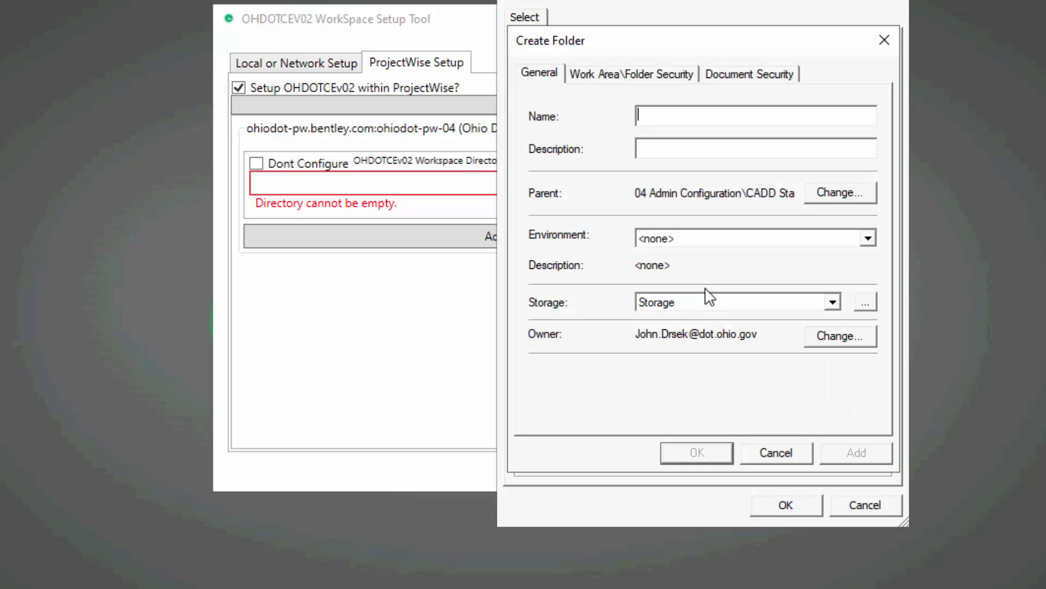
type("OHDOTCEv02")
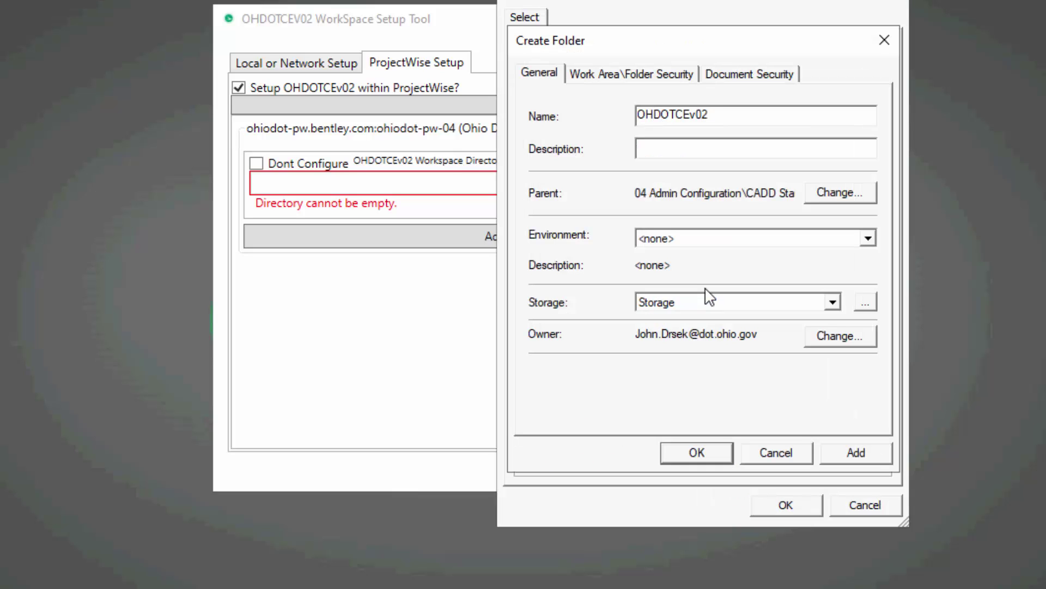
key("Return")
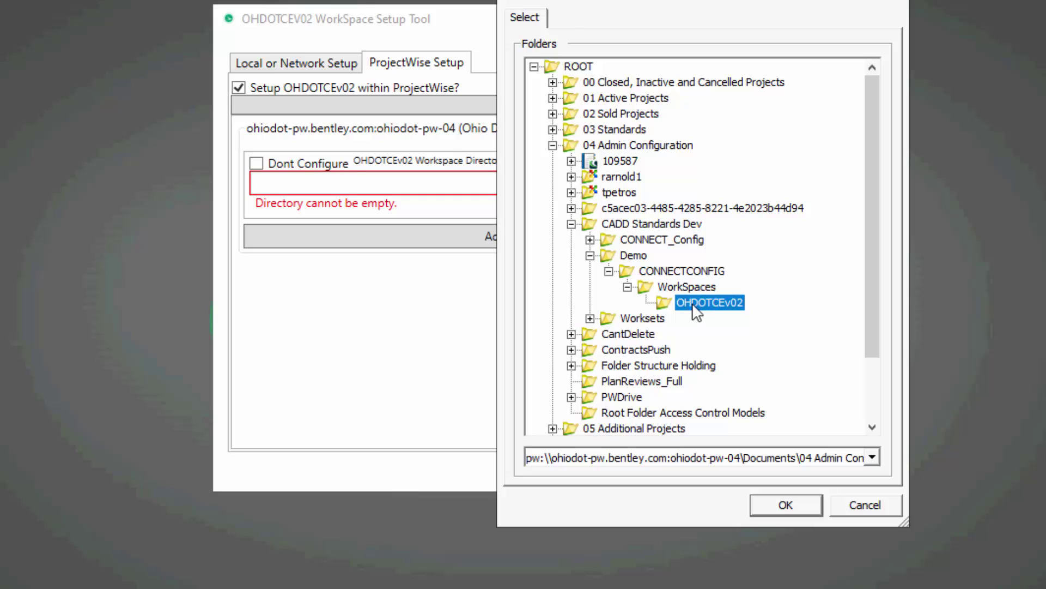
Confirm OHDOTCEv02 as the ProjectWise workspace directory and compare it with the Local or Network Setup page.
left_click(807, 498)
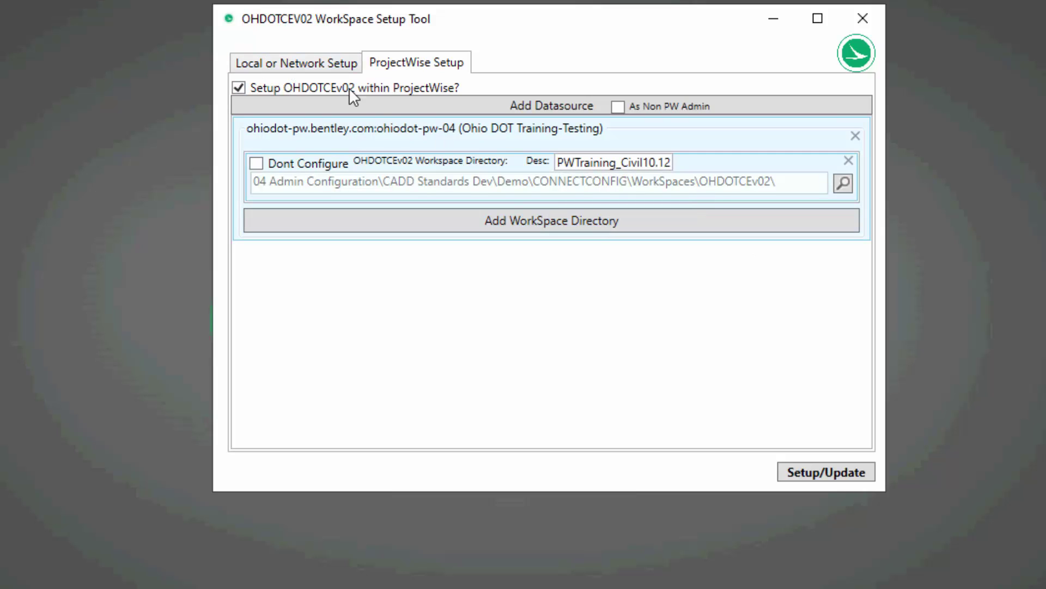
left_click(297, 65)
left_click(382, 64)
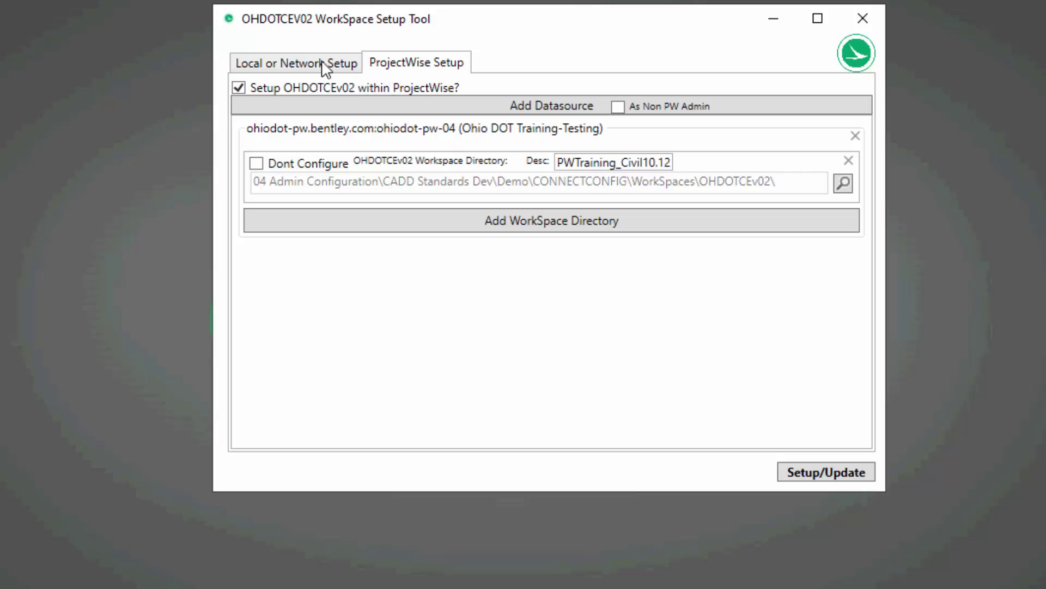
left_click(322, 65)
left_click(399, 69)
Run Setup/Update from the Local or Network Setup page until Process Complete appears.
left_click(293, 63)
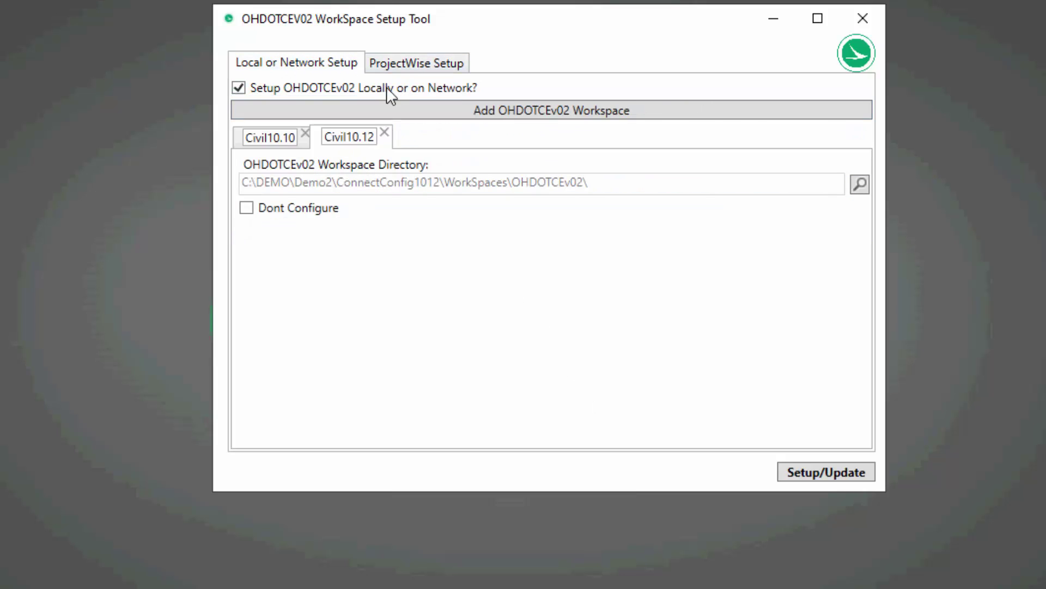
left_click(384, 64)
left_click(308, 66)
left_click(826, 475)
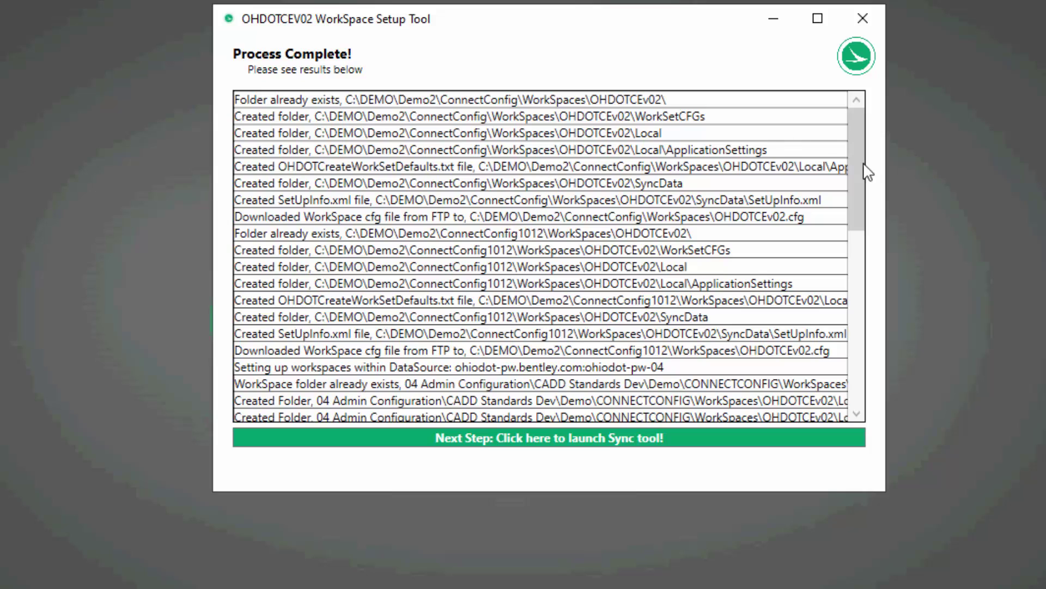
Scroll through the created folders, SetUpInfo.xml and cfg files list, then close the tool.
scroll(727, 164, "down", 3)
scroll(729, 165, "down", 6)
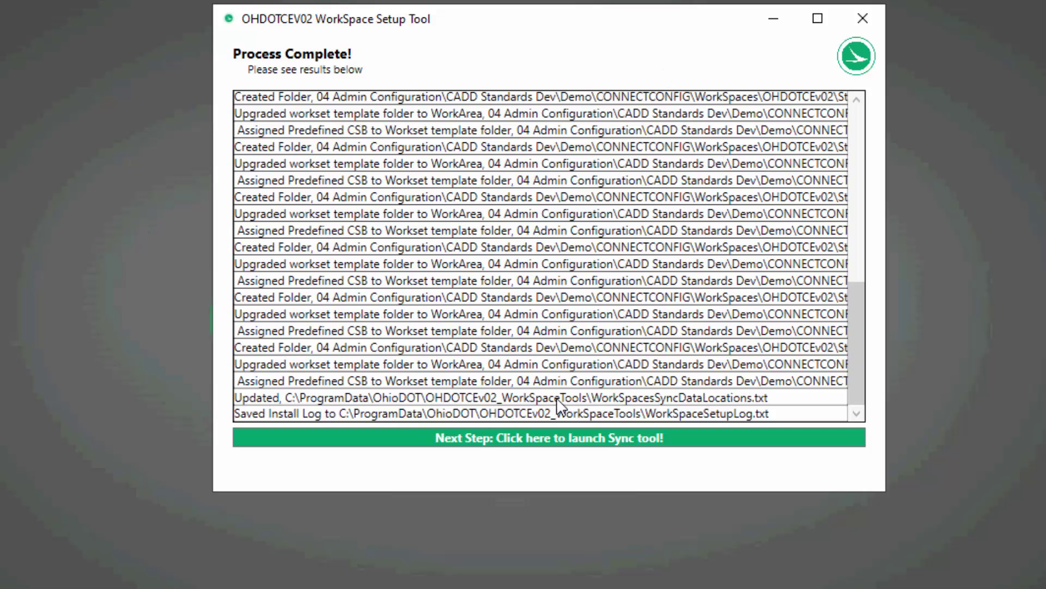
scroll(444, 351, "up", 10)
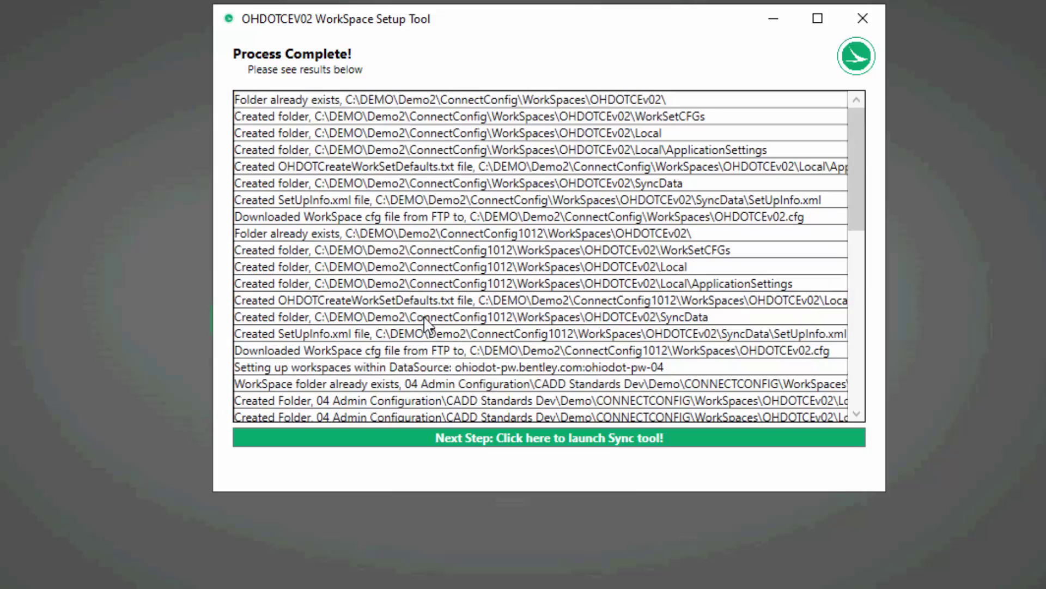
scroll(408, 283, "down", 5)
scroll(406, 288, "down", 5)
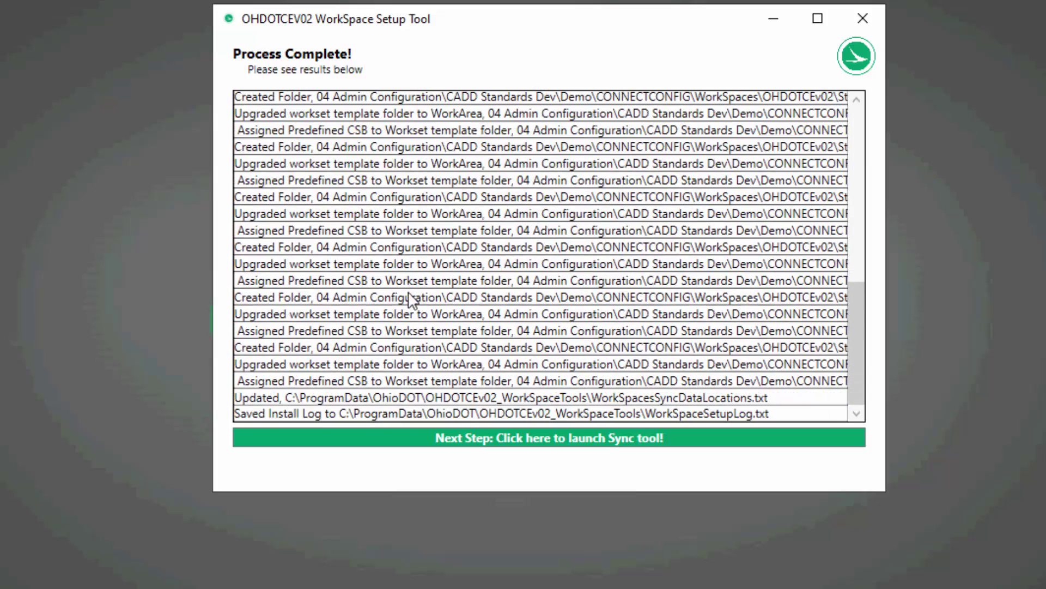
scroll(338, 301, "up", 7)
scroll(295, 283, "up", 3)
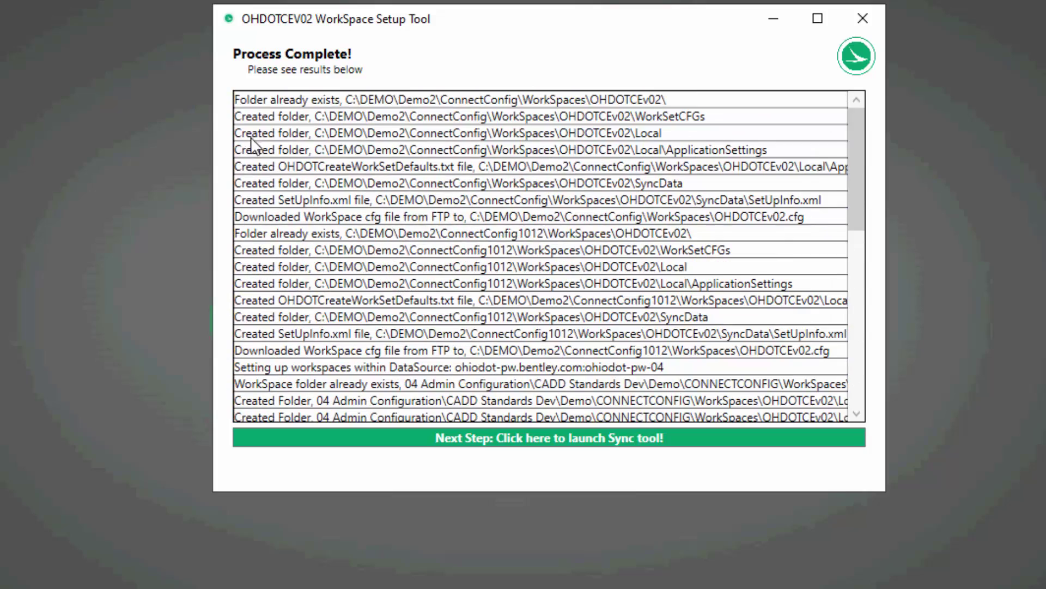
scroll(335, 185, "down", 2)
scroll(430, 314, "down", 10)
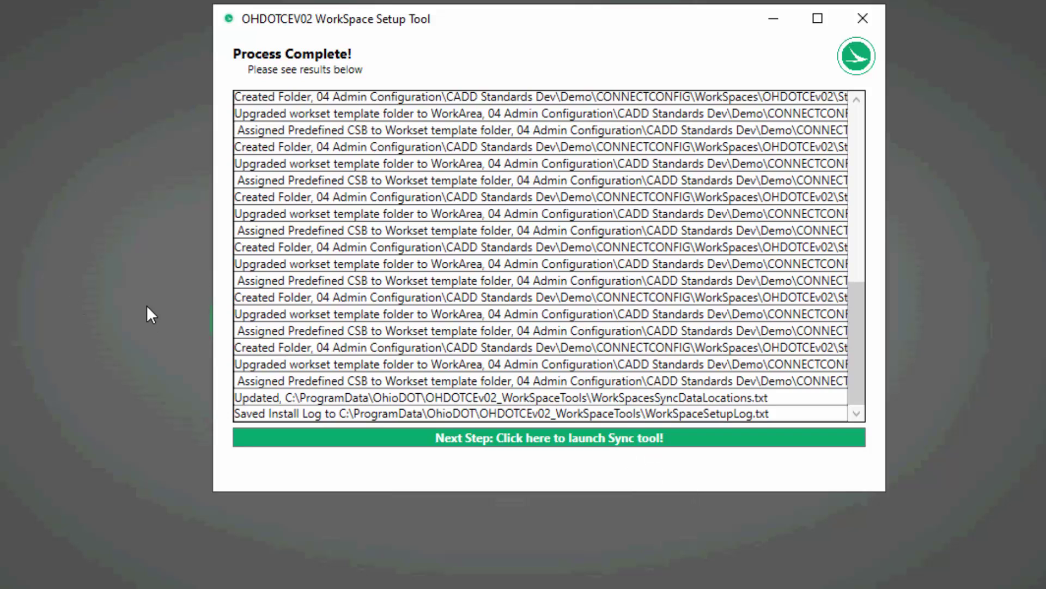
left_click(874, 20)
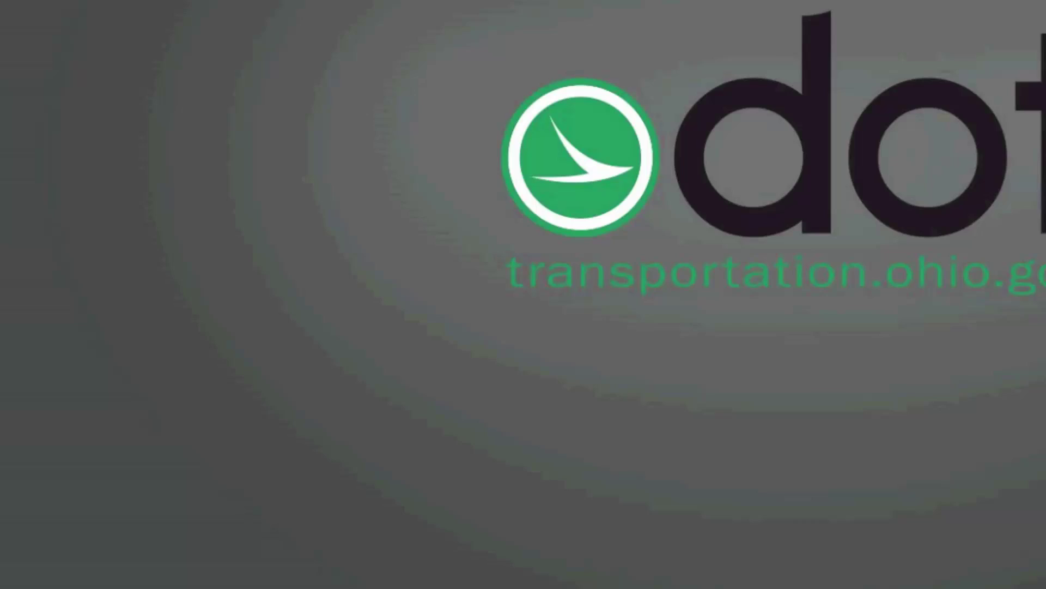
Launch OHDOTCEv02_StandardsSyncTool from the Start Menu's OhioDOT-CADD folder.
left_click(24, 568)
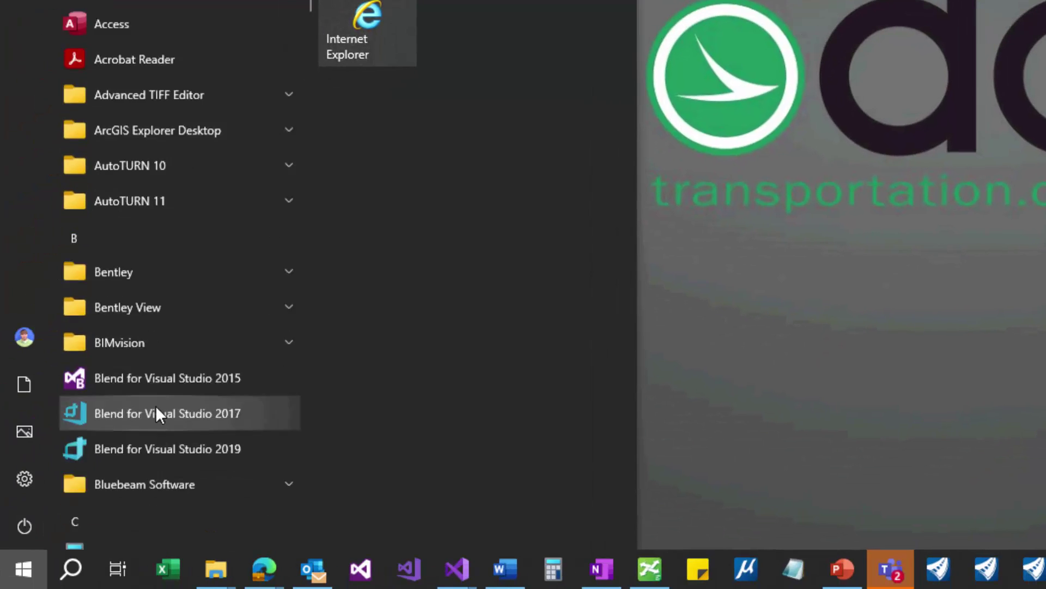
scroll(159, 406, "down", 10)
scroll(160, 400, "down", 10)
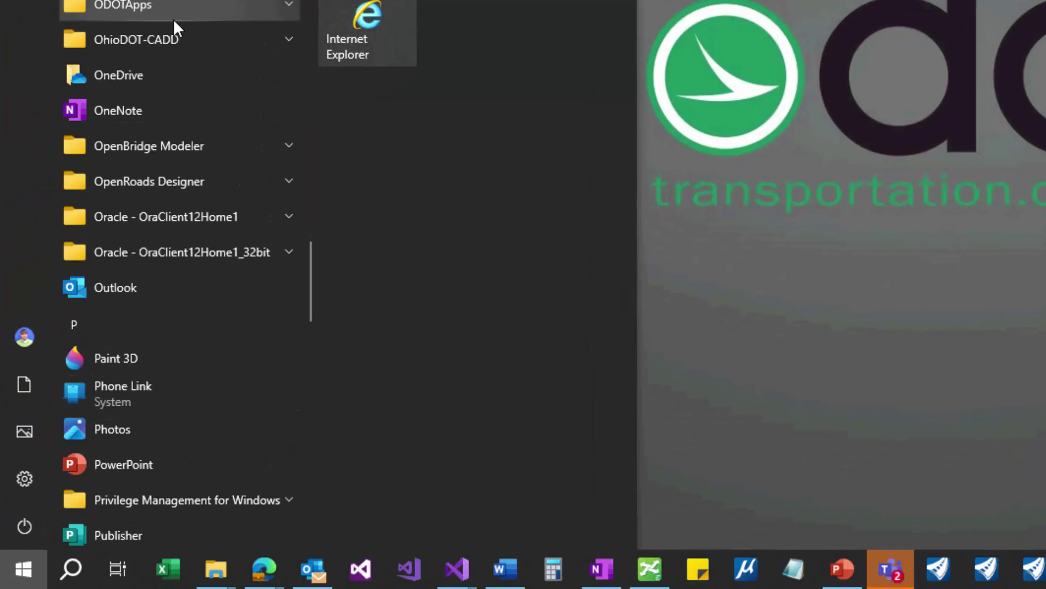
left_click(185, 39)
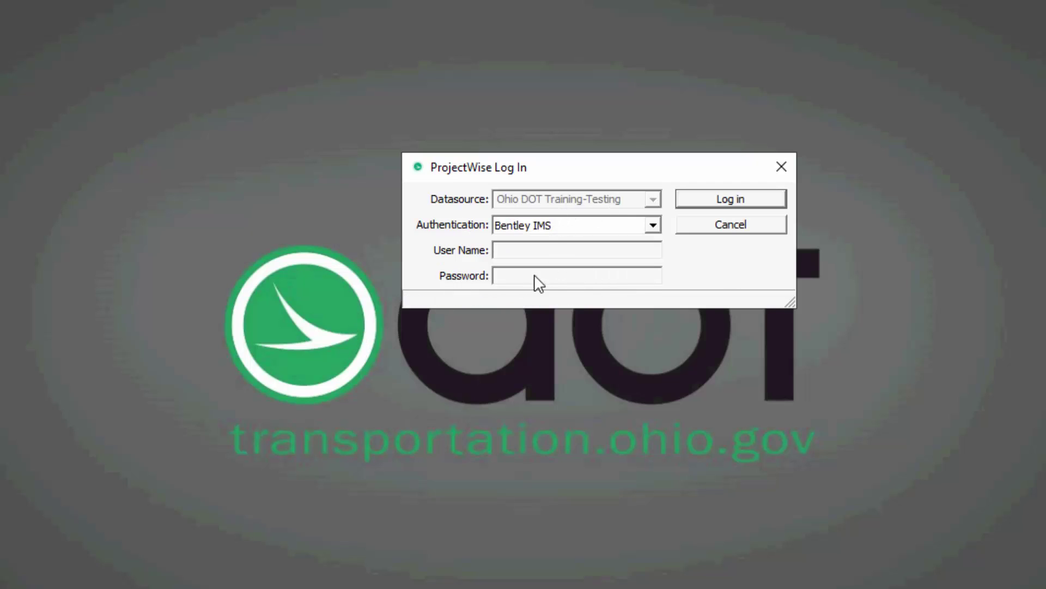
Log in to Ohio DOT Training-Testing and bring the WorkSpace Setup Tool window into view.
left_click(718, 207)
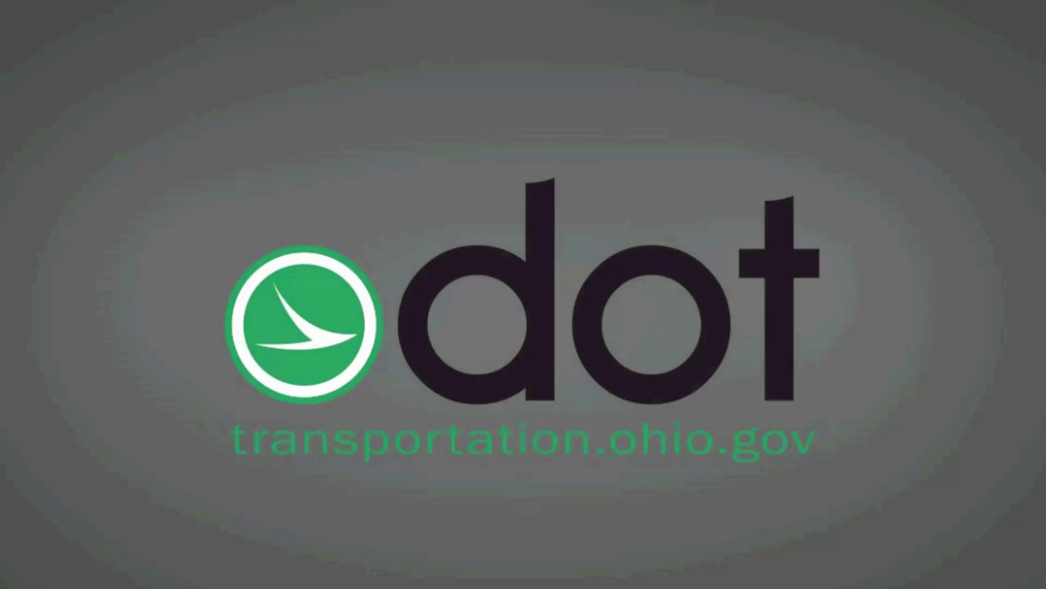
left_click_drag(1045, 24, 499, 88)
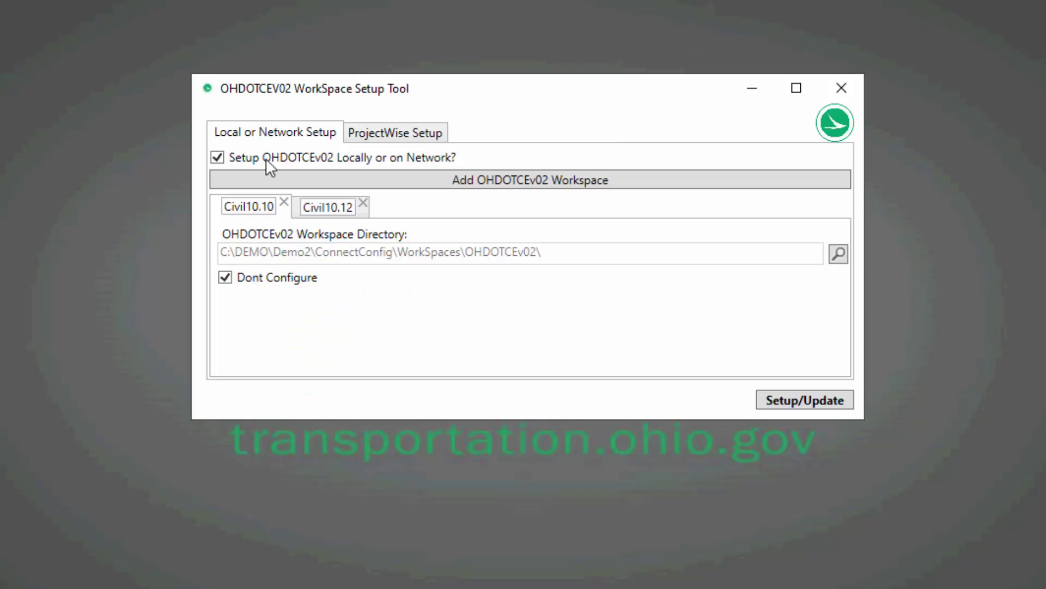
Review the ProjectWise and local Civil10.10 and Civil10.12 workspace entries, adding a new empty entry.
left_click(364, 136)
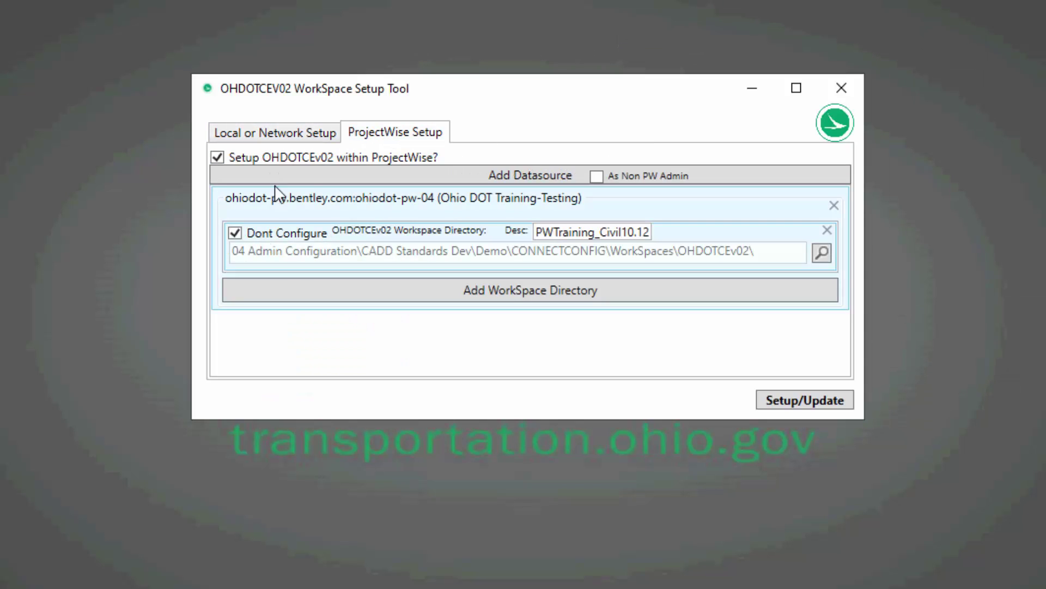
left_click(290, 133)
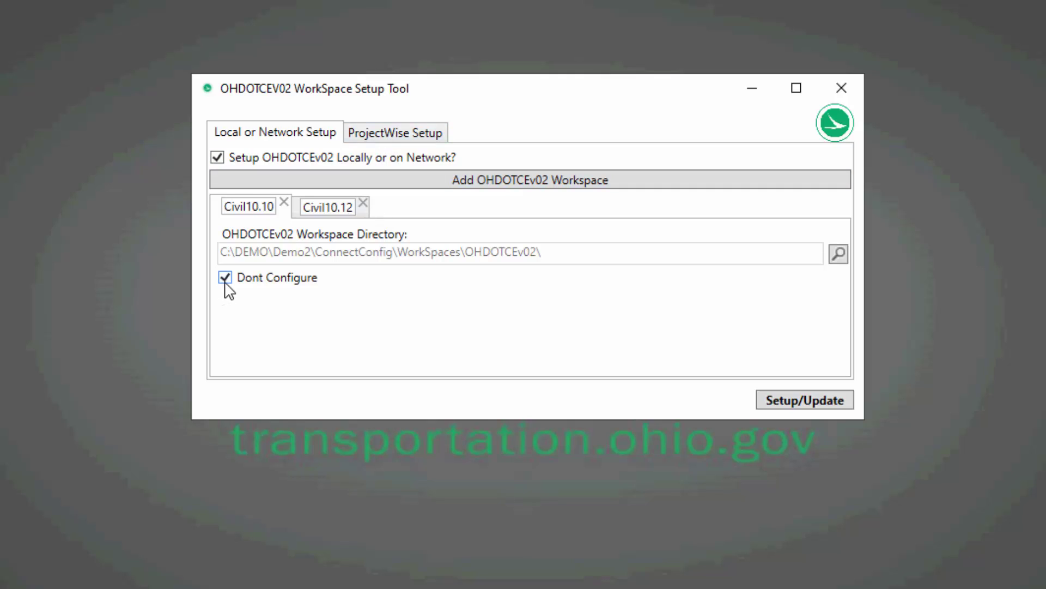
left_click(295, 219)
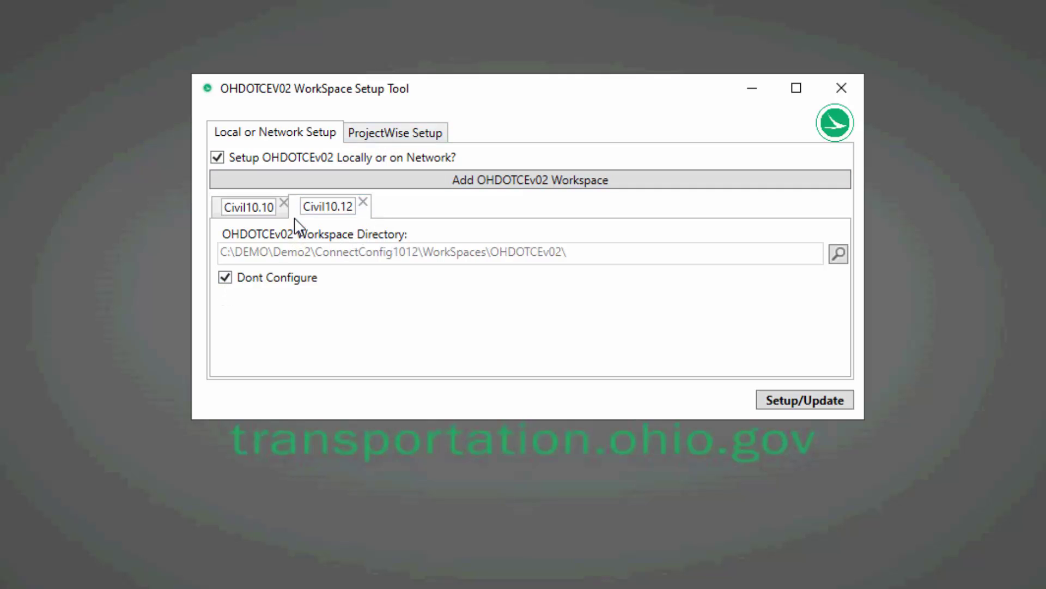
left_click(428, 187)
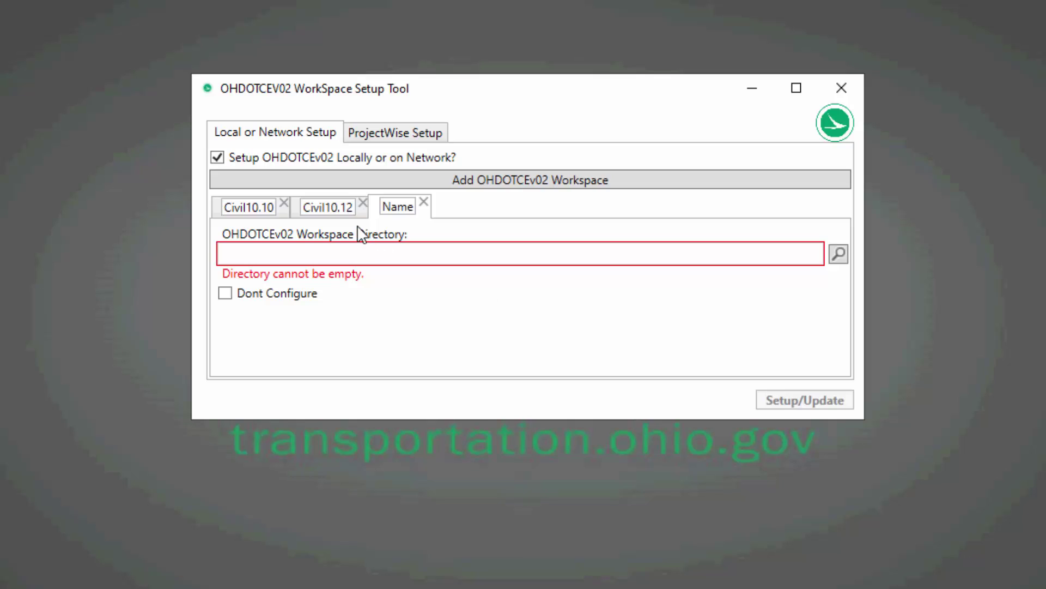
left_click(298, 215)
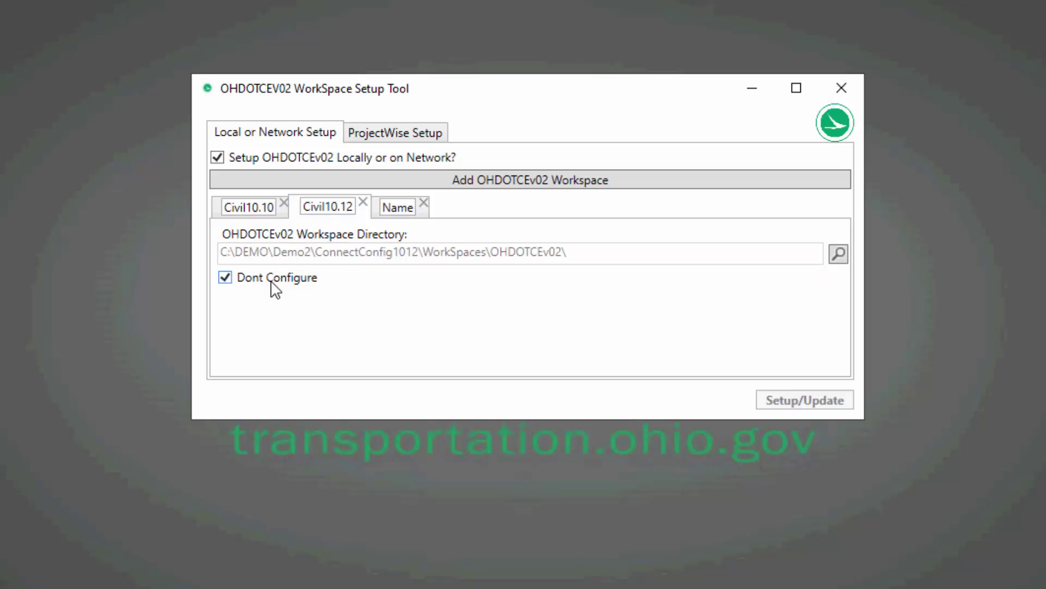
left_click(218, 212)
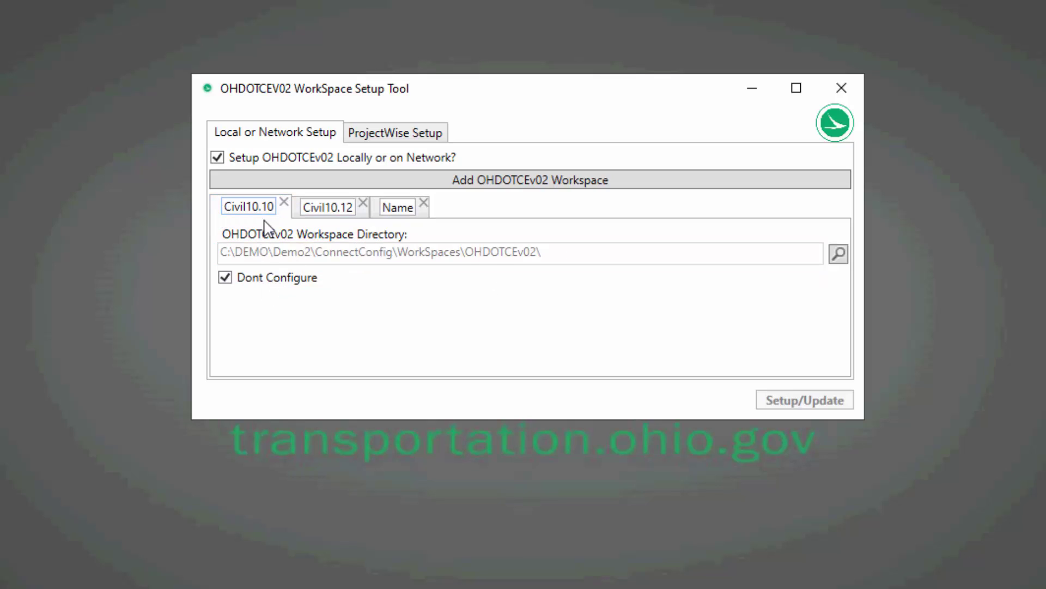
left_click(297, 216)
left_click(372, 216)
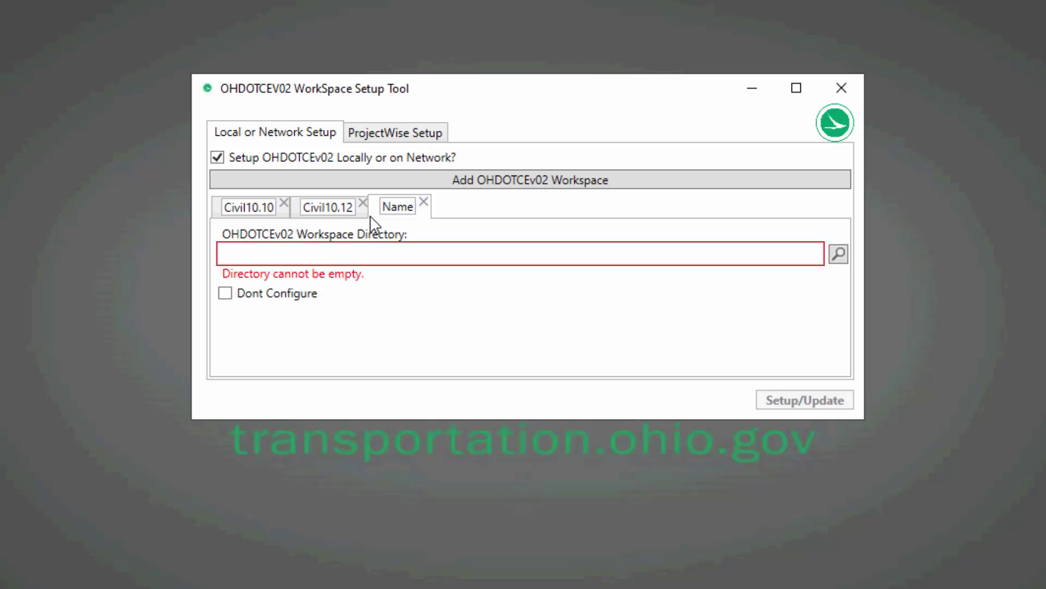
left_click(364, 217)
Toggle Dont Configure for Civil10.12 off and back on, then remove the empty workspace entry.
left_click(224, 279)
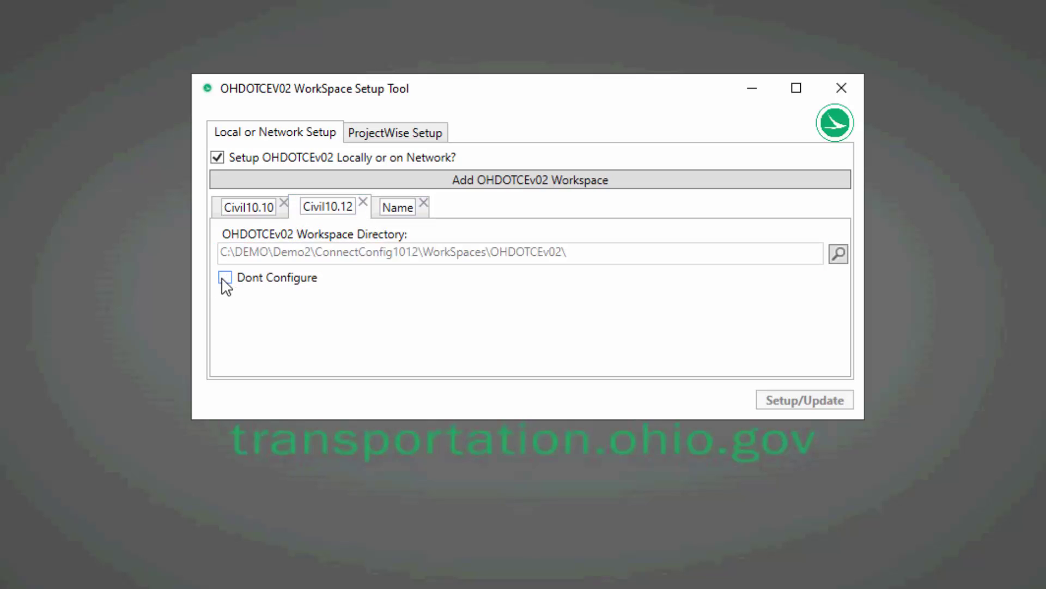
left_click(224, 279)
left_click(225, 280)
left_click(225, 278)
left_click(424, 203)
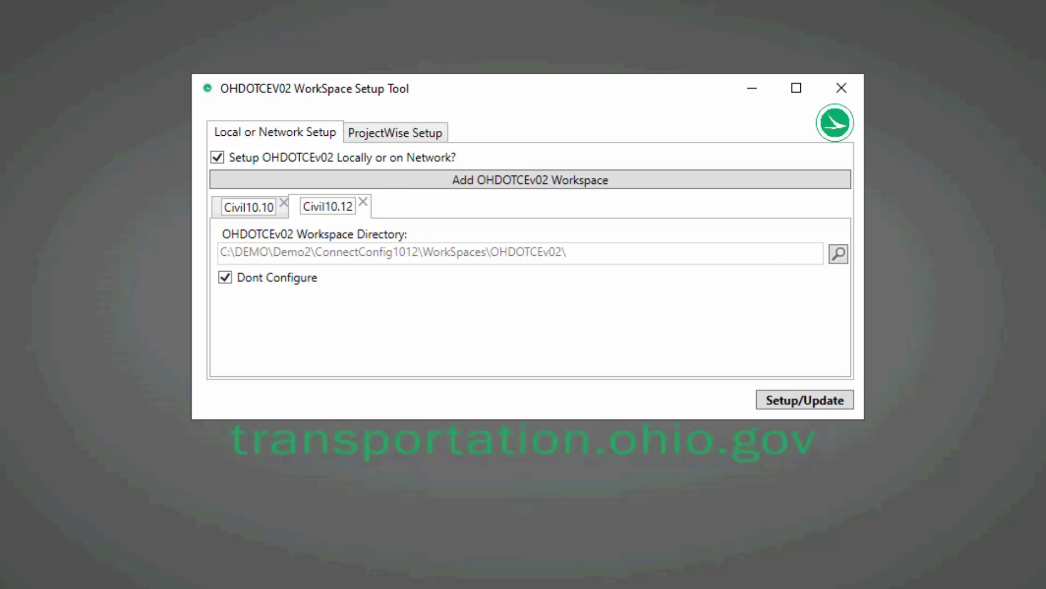
Inspect the Civil10.12 and Civil10.10 labels, recheck the ProjectWise settings, and close the tool.
left_click_drag(325, 206, 362, 215)
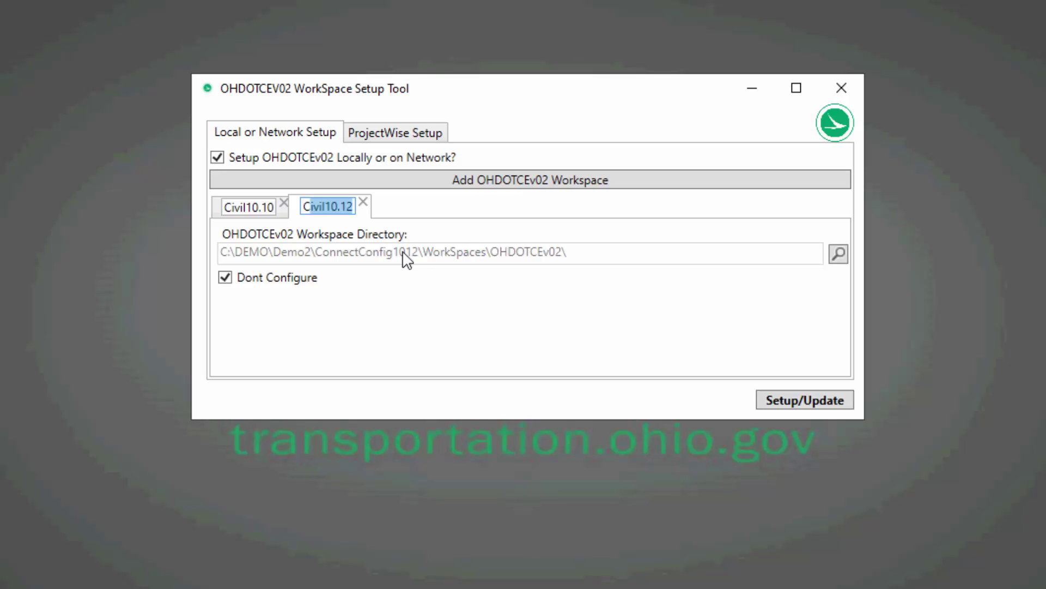
left_click(339, 207)
left_click(241, 208)
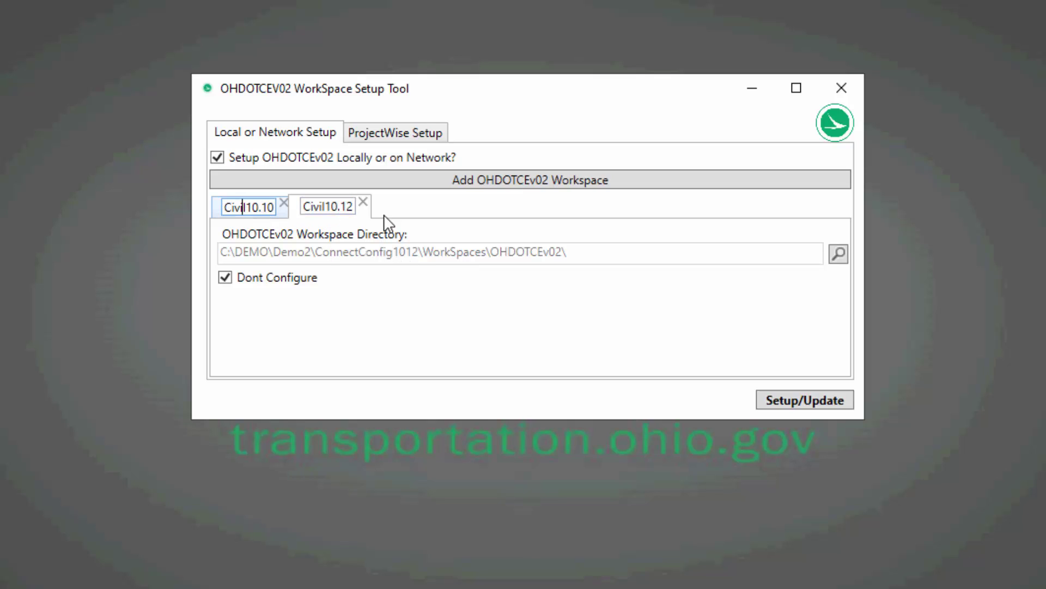
left_click(346, 208)
left_click(380, 136)
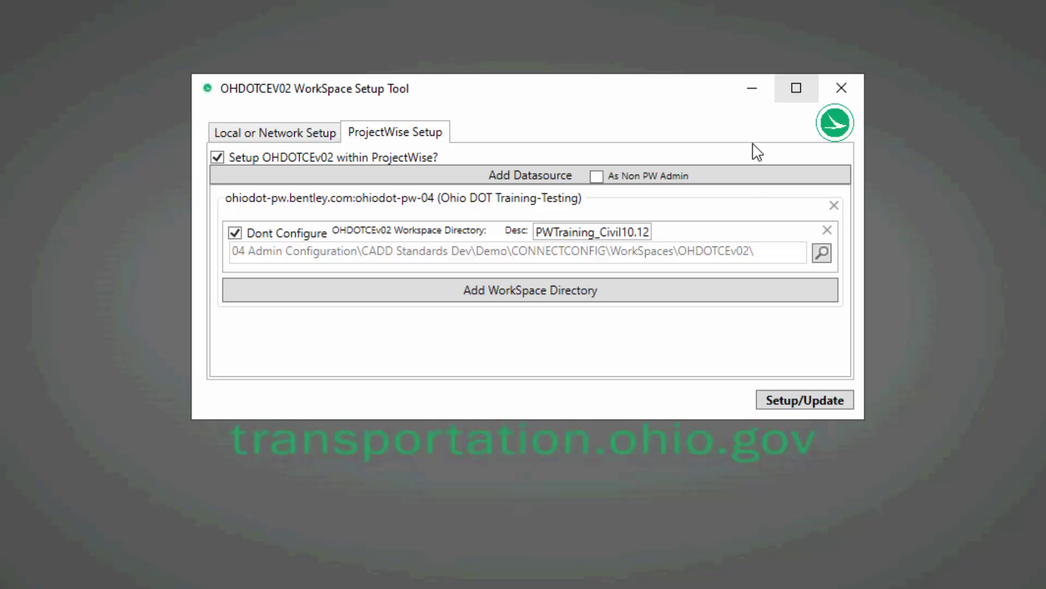
left_click(830, 82)
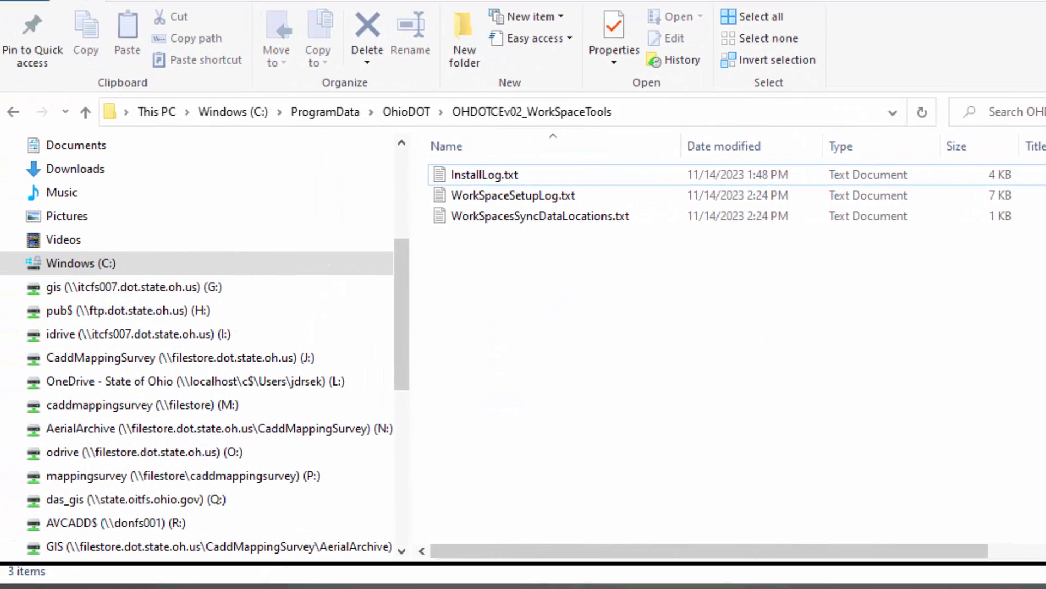
Browse from the C: drive through DEMO, ConnectConfig and WorkSpaces into the generated OHDOTCEv02 folder.
left_click(152, 245)
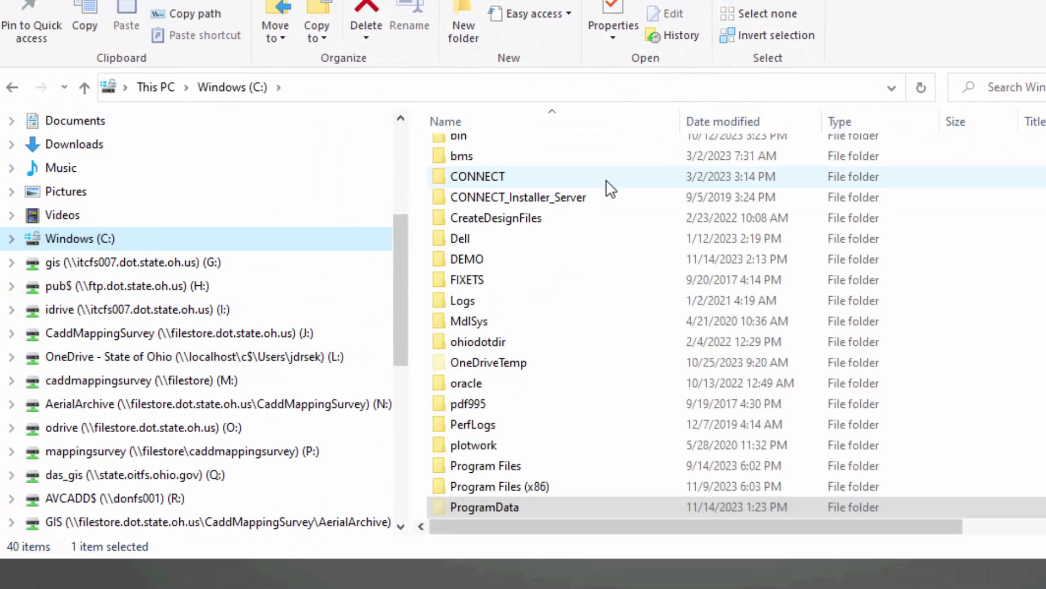
scroll(574, 344, "down", 3)
scroll(504, 332, "down", 3)
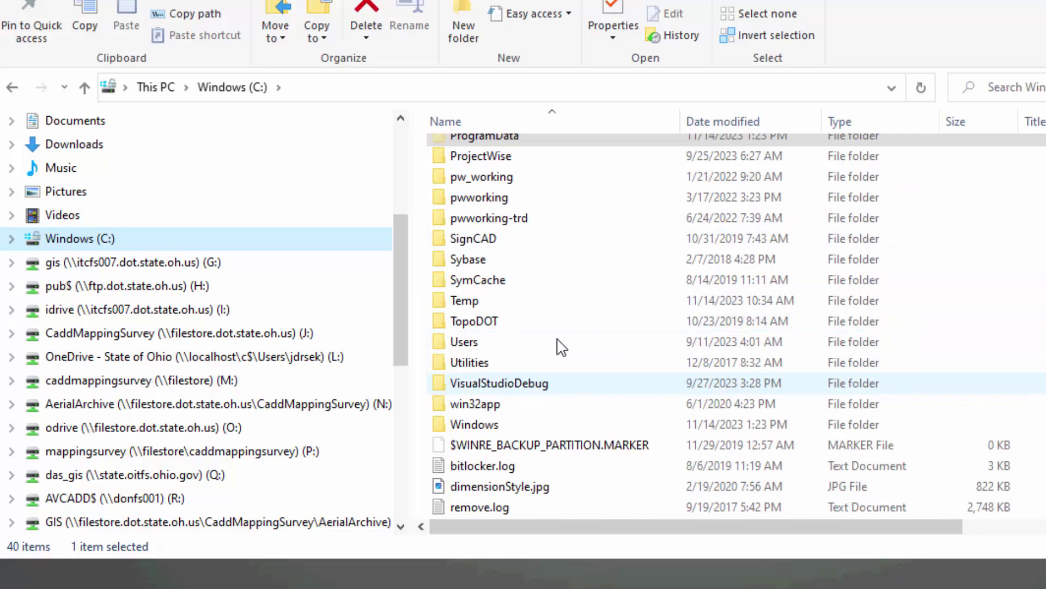
scroll(518, 295, "up", 5)
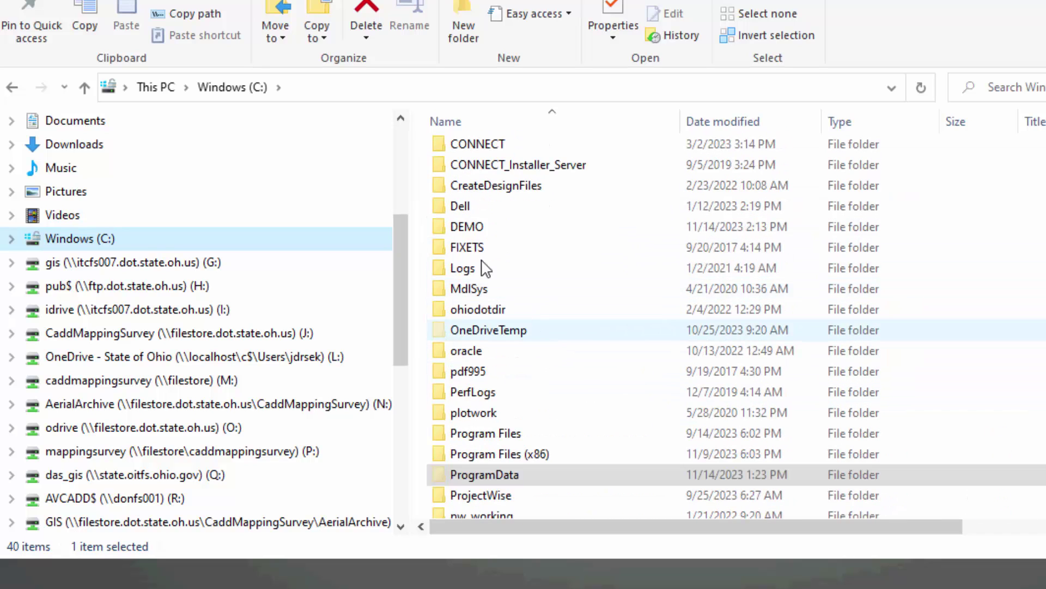
double_click(489, 233)
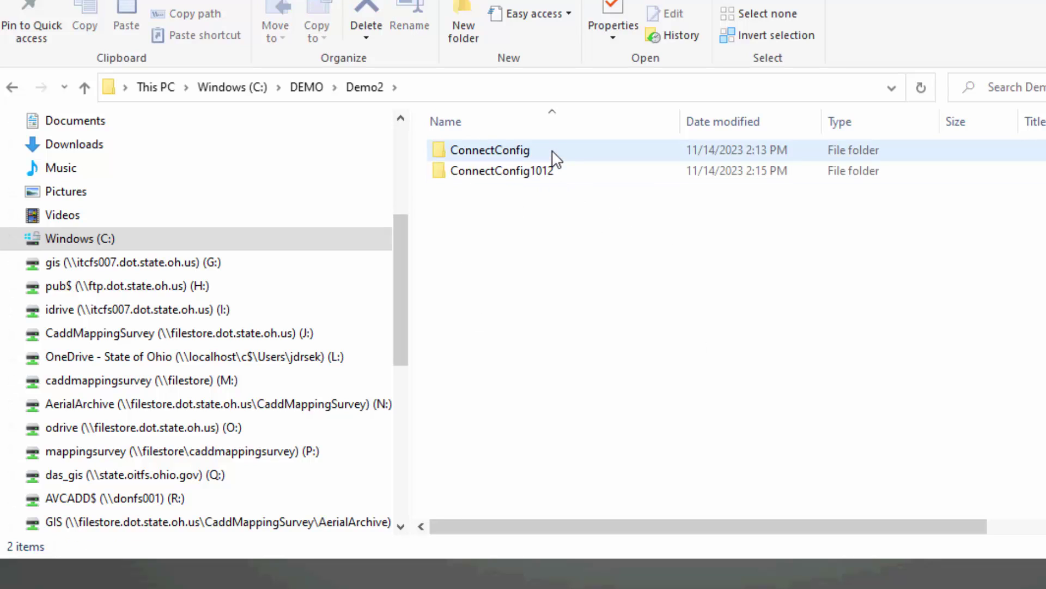
double_click(555, 158)
double_click(554, 157)
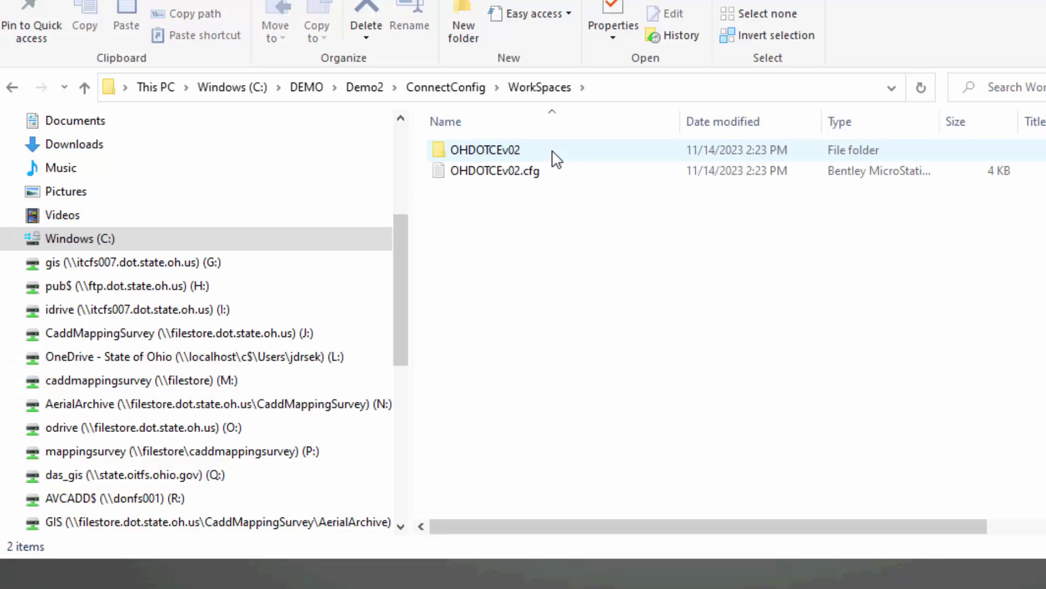
left_click(552, 175)
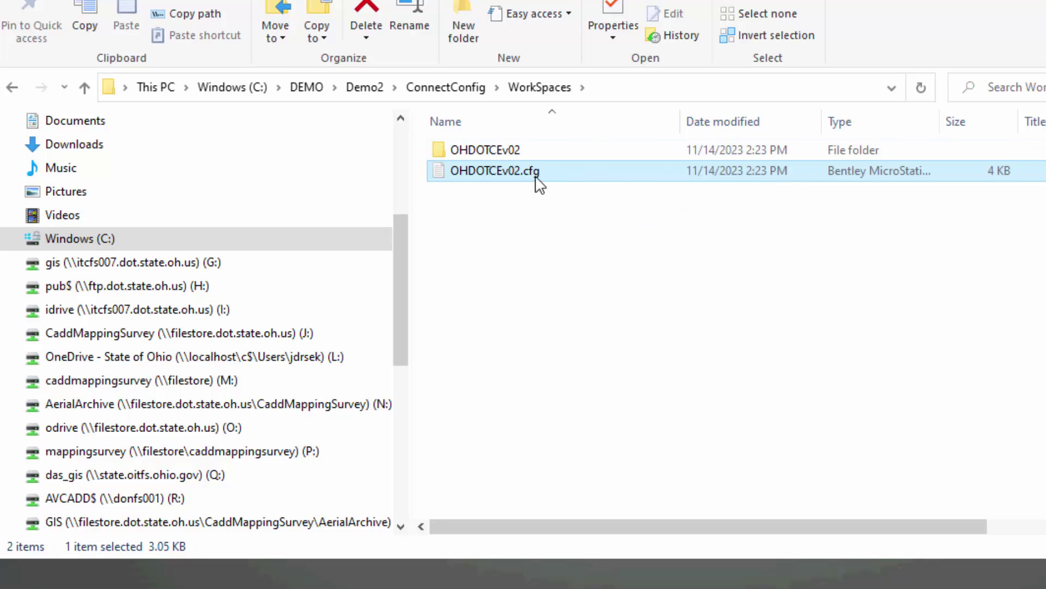
double_click(515, 152)
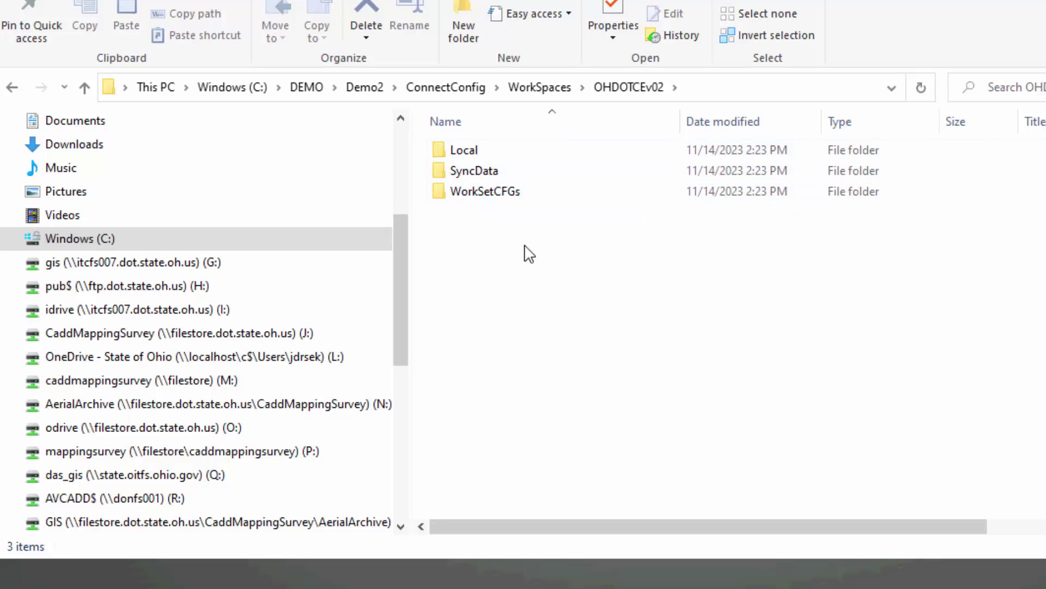
Go up to DEMO and browse CONNECT\CustomConfig\WorkSpaces into OHDOTCEv02\WorkSetCFGs.
left_click(467, 92)
left_click(369, 89)
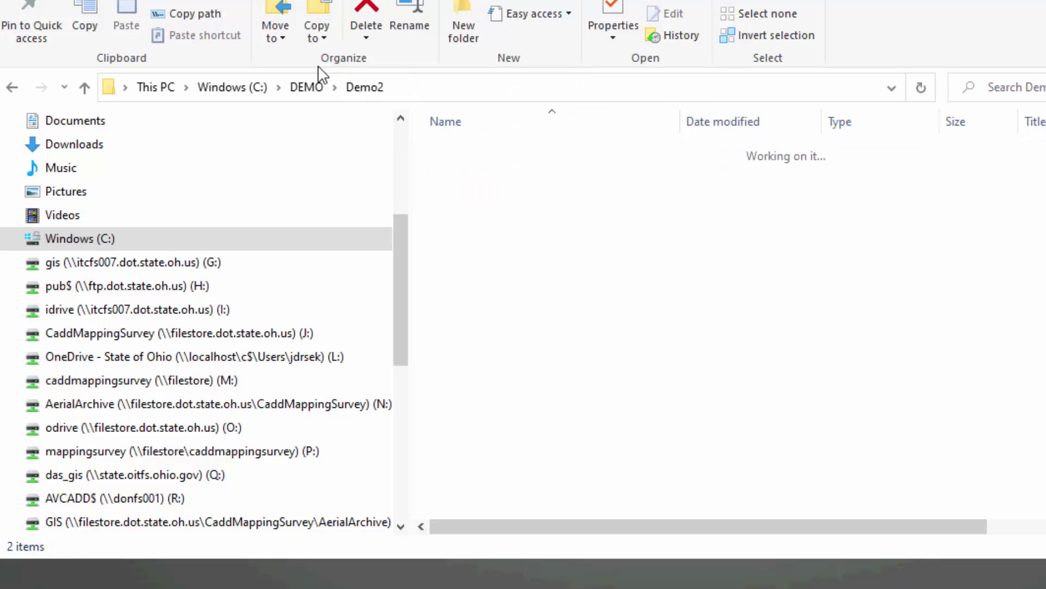
left_click(316, 87)
double_click(479, 151)
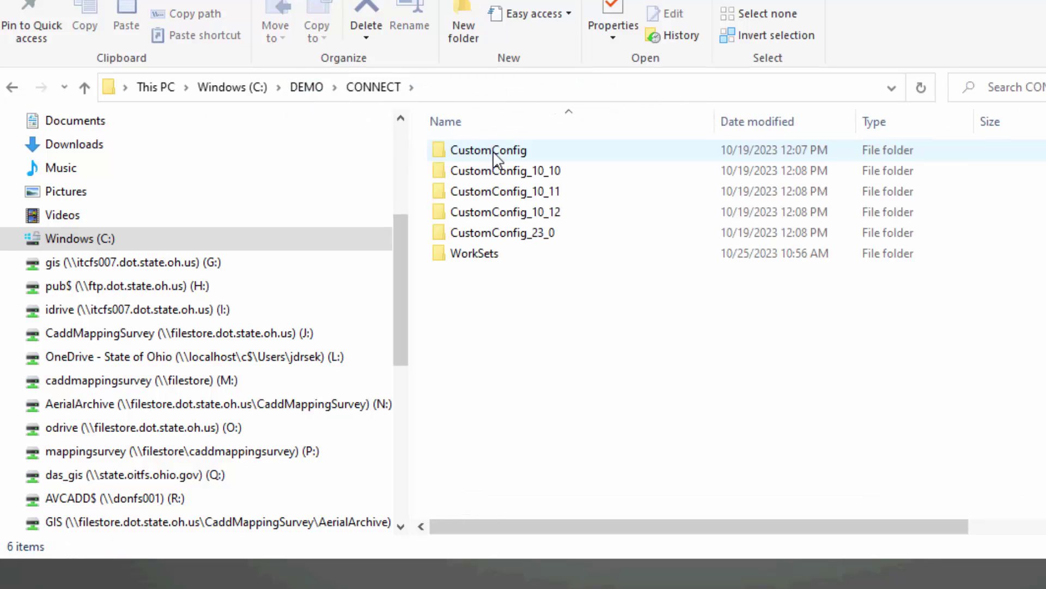
left_click(498, 148)
double_click(498, 148)
double_click(504, 171)
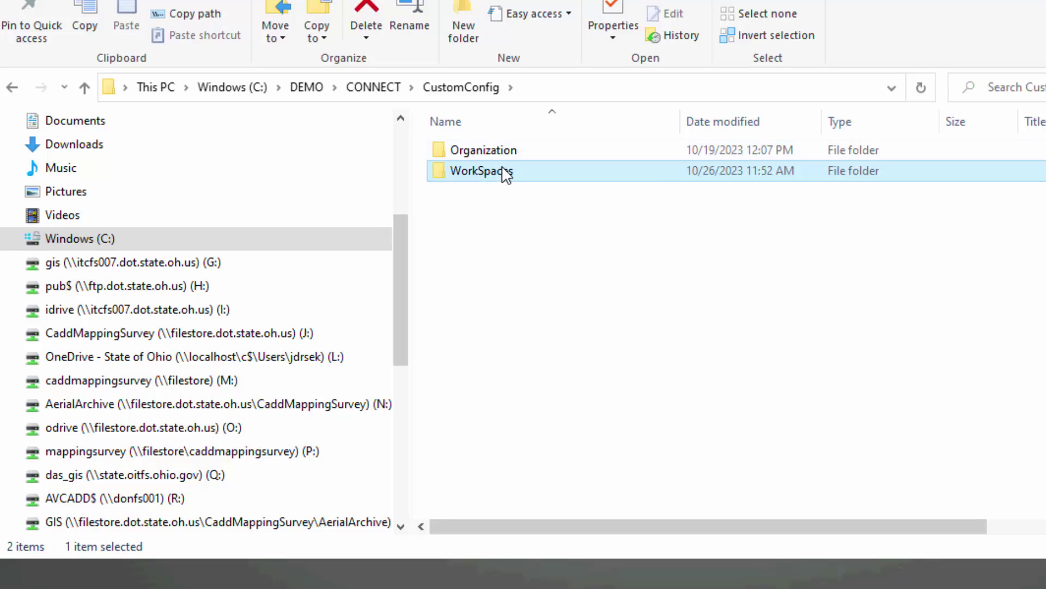
double_click(485, 152)
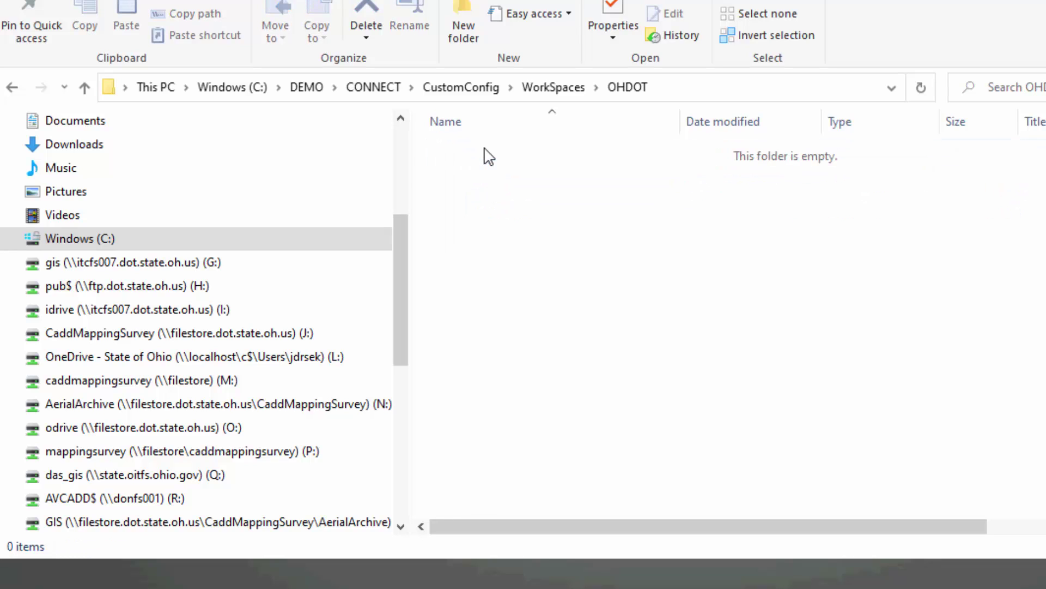
left_click(553, 88)
left_click(488, 170)
double_click(493, 166)
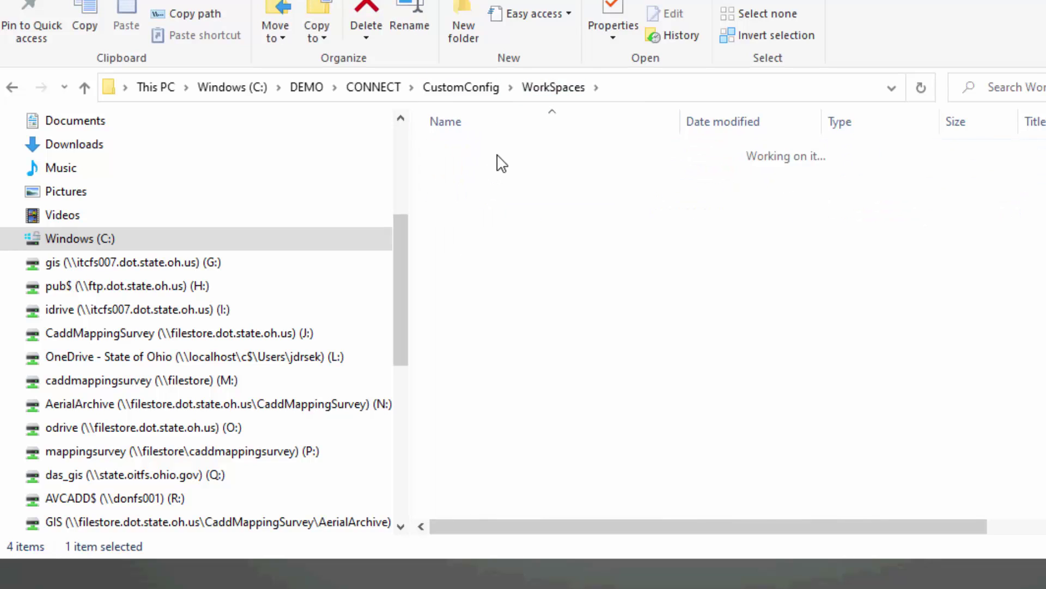
double_click(496, 156)
Browse CustomConfig_10_10\WorkSpaces\OHDOTCEv02\Standards to the TemplateWorkSpaceCFG folder's template OHDOTCEv02.cfg.
left_click(461, 88)
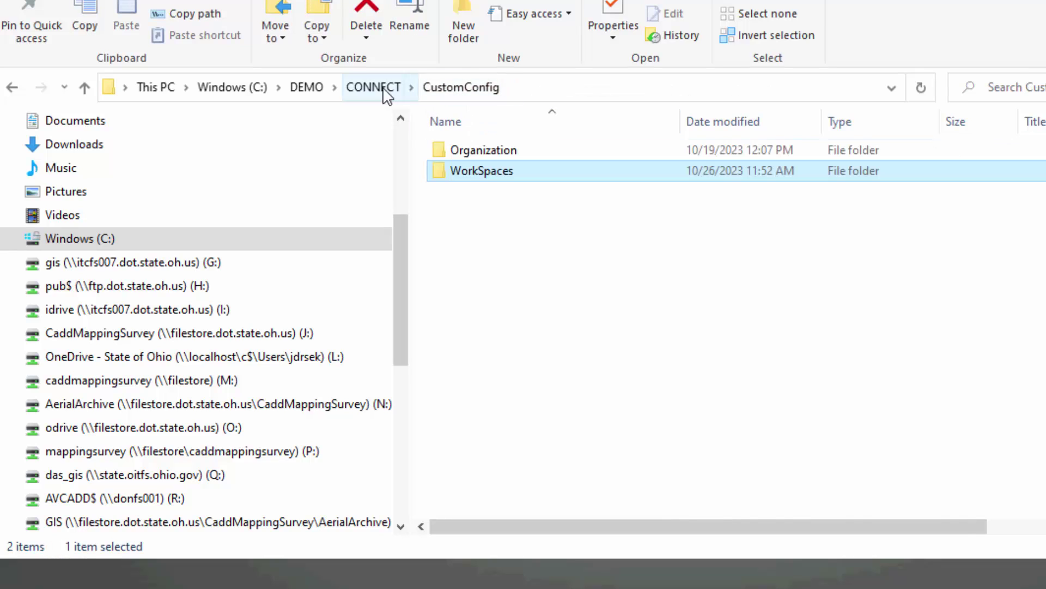
left_click(373, 87)
double_click(492, 174)
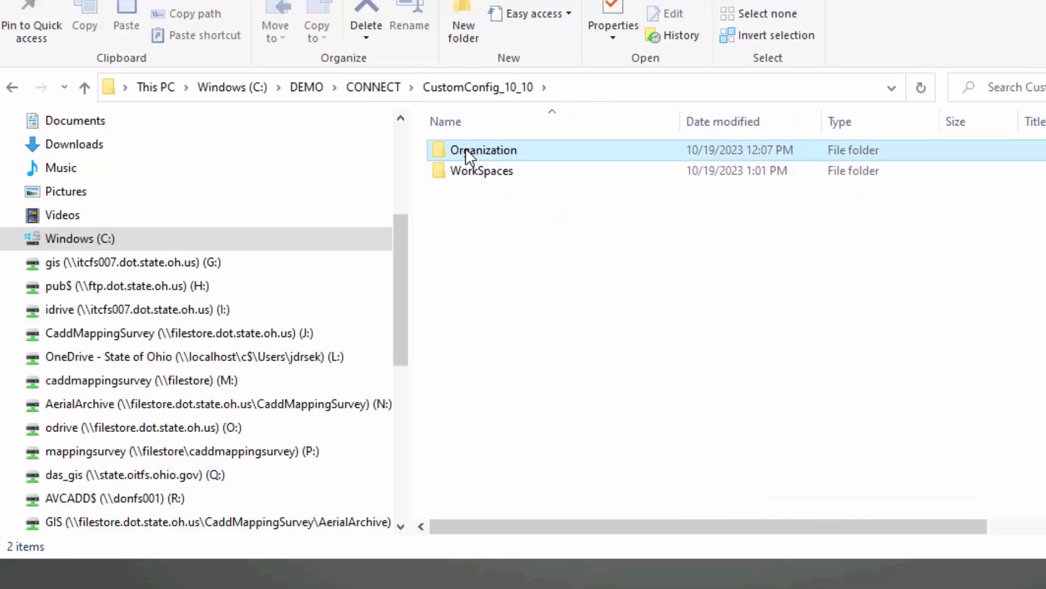
left_click(472, 173)
double_click(471, 173)
left_click(479, 151)
double_click(479, 150)
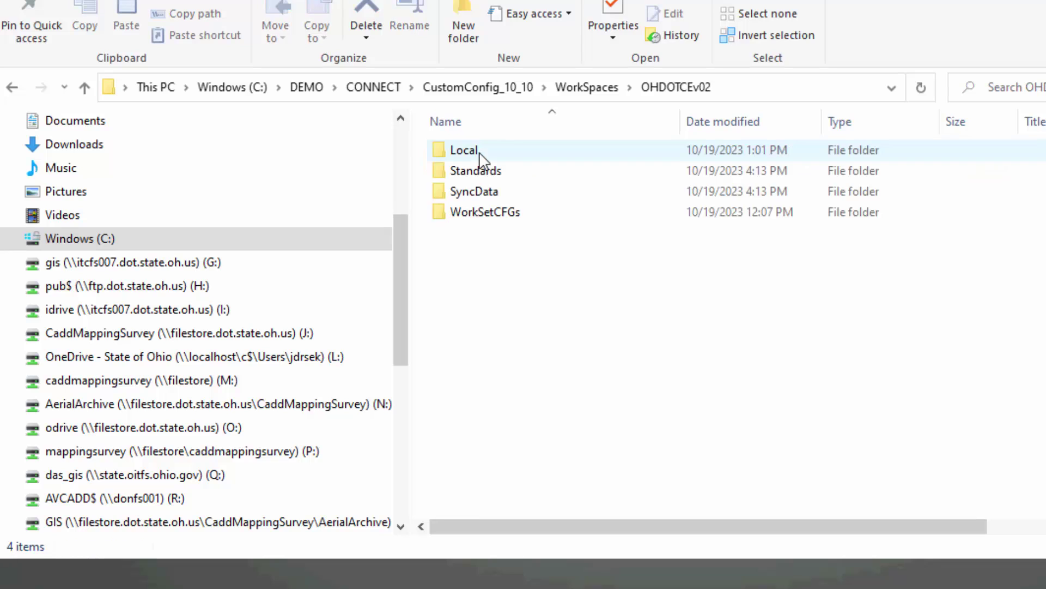
left_click(487, 173)
double_click(488, 173)
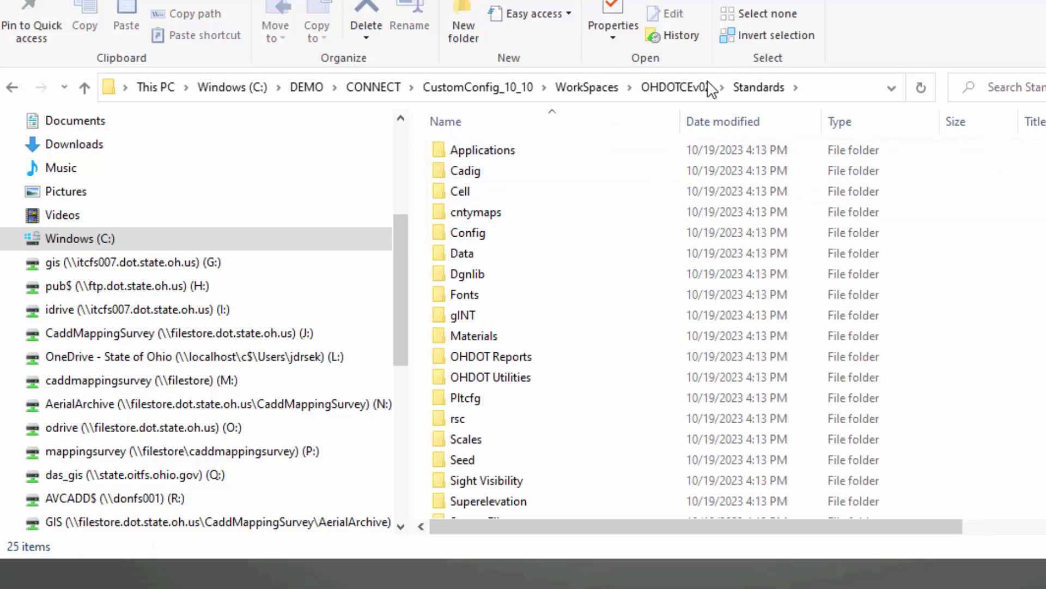
double_click(506, 238)
double_click(501, 151)
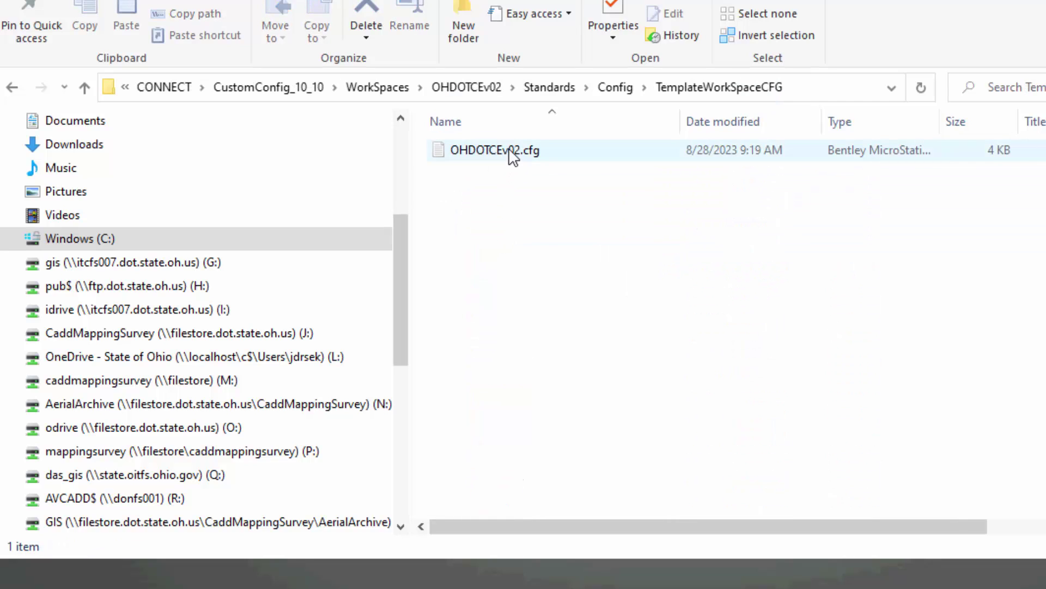
left_click(515, 154)
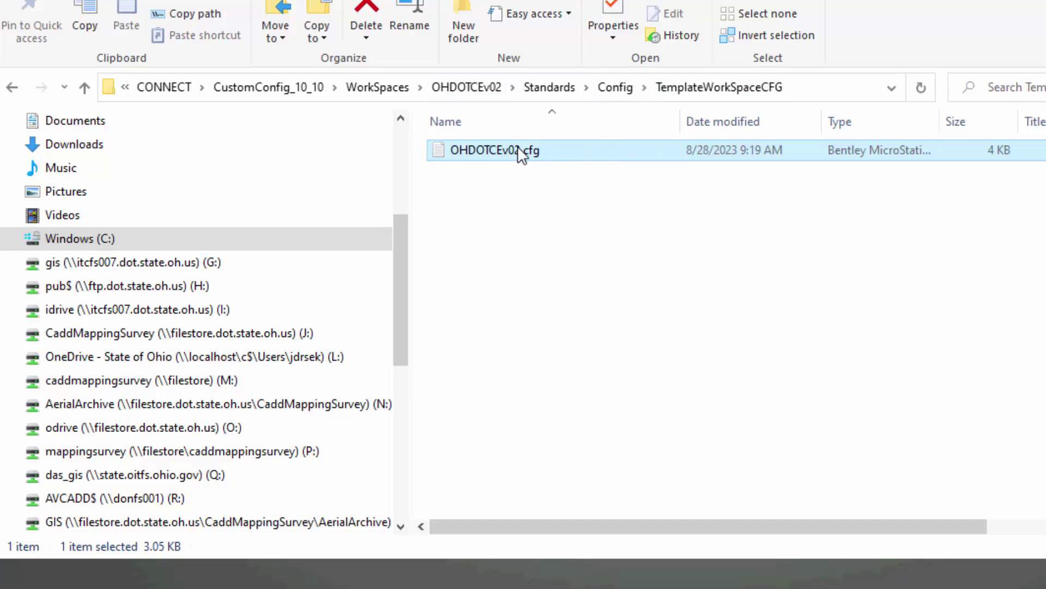
Locate OHDOTCEv02.cfg in DEMO\Demo2\ConnectConfig\WorkSpaces, then in ConnectConfig1012\WorkSpaces.
left_click(443, 90)
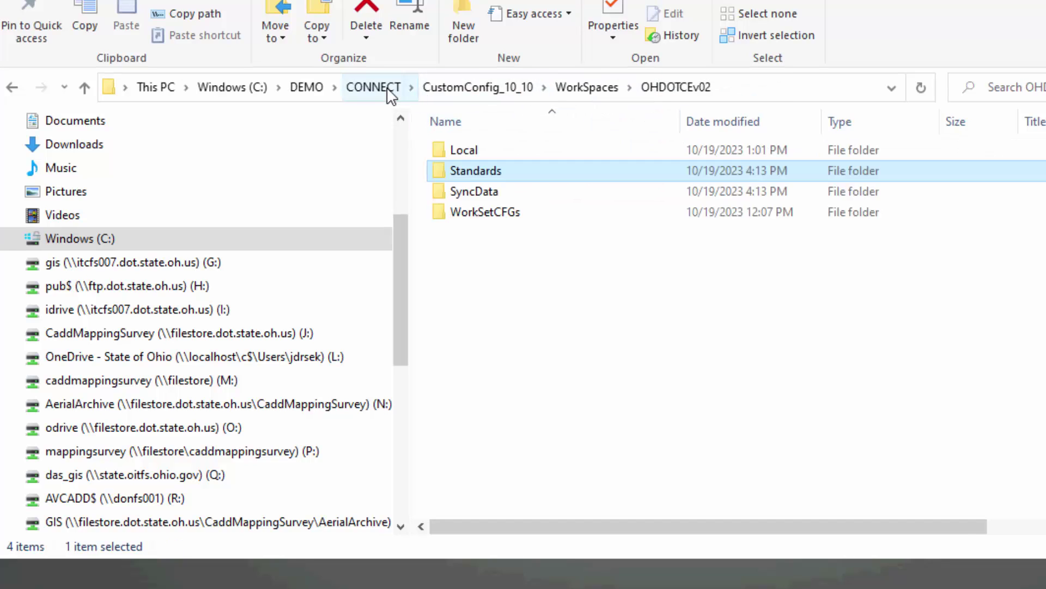
left_click(388, 94)
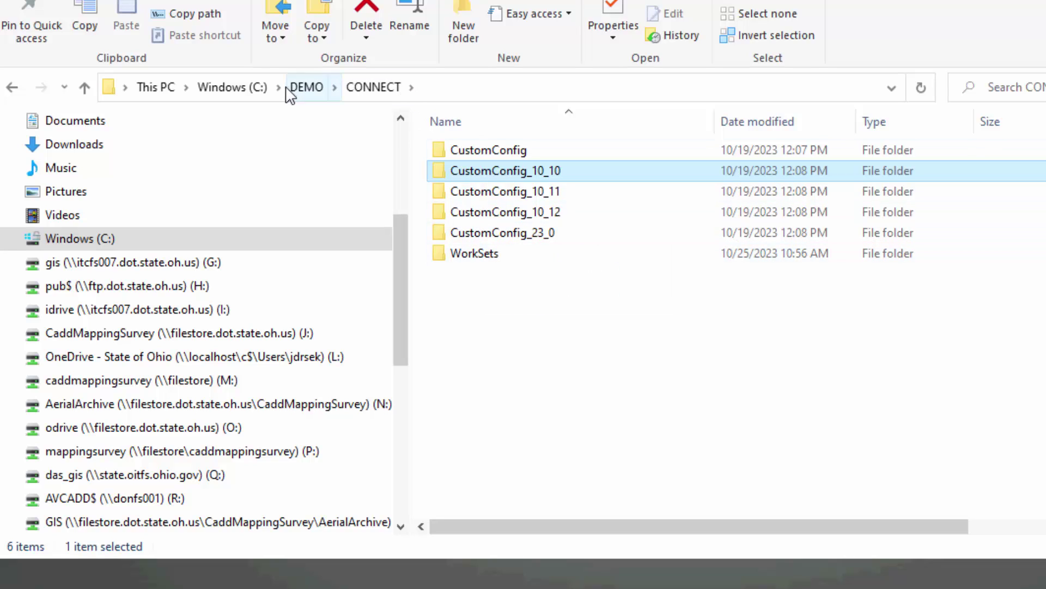
left_click(232, 87)
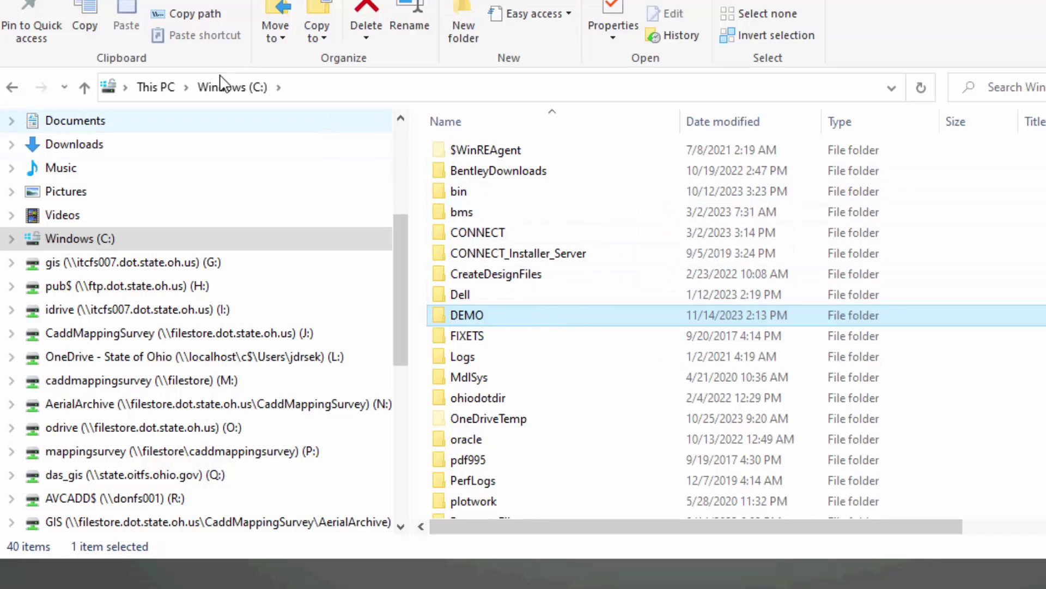
double_click(516, 325)
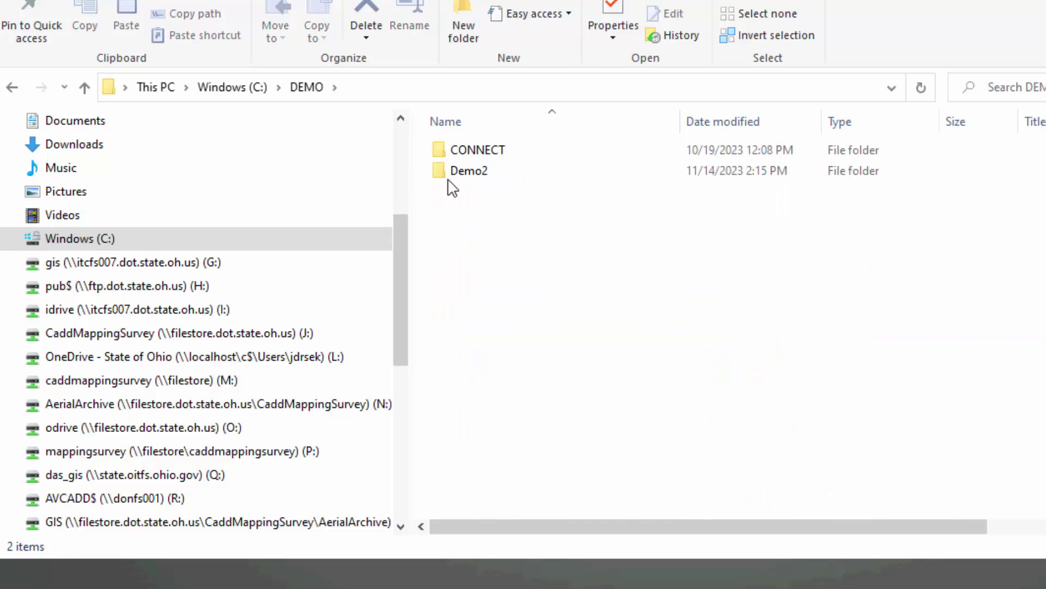
double_click(452, 176)
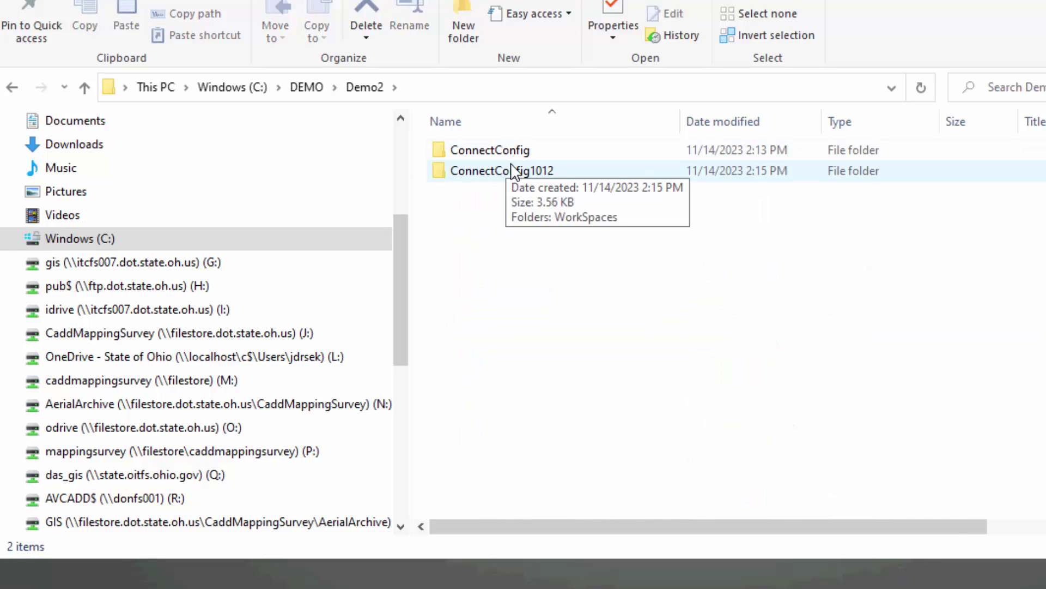
double_click(507, 155)
double_click(501, 152)
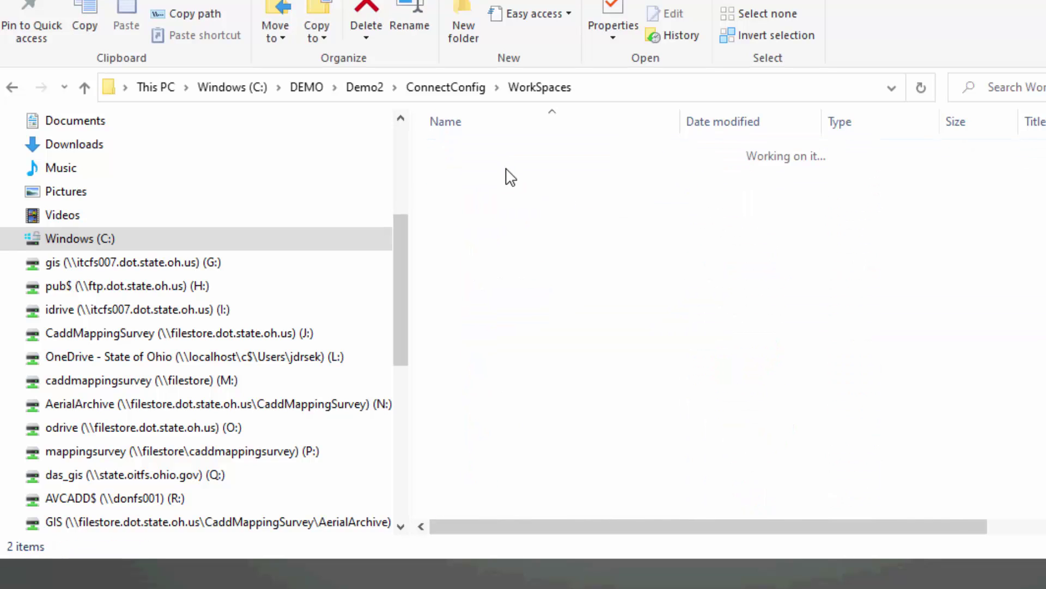
left_click(505, 173)
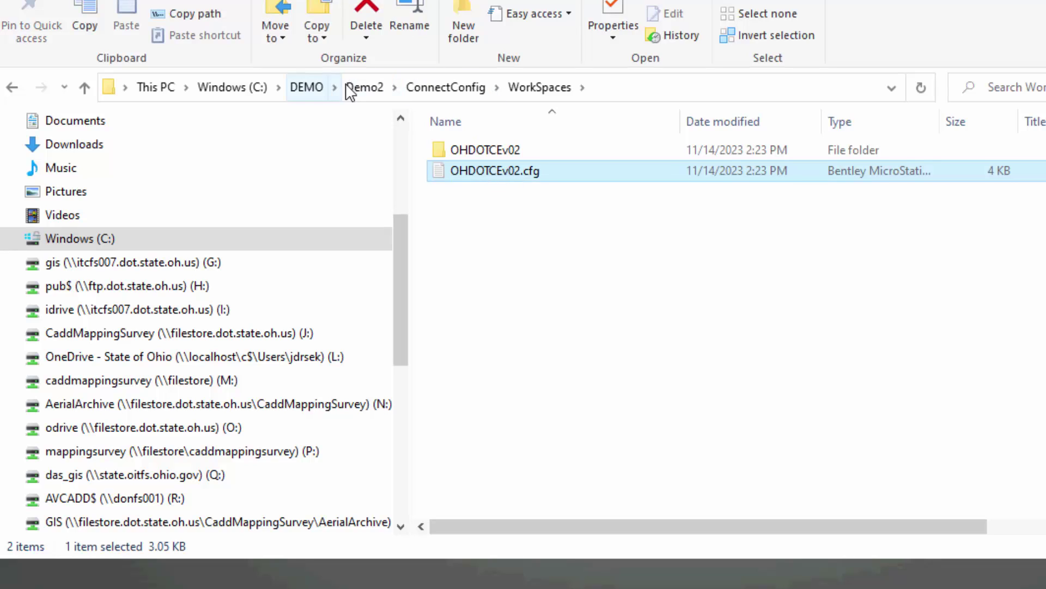
left_click(363, 86)
double_click(479, 172)
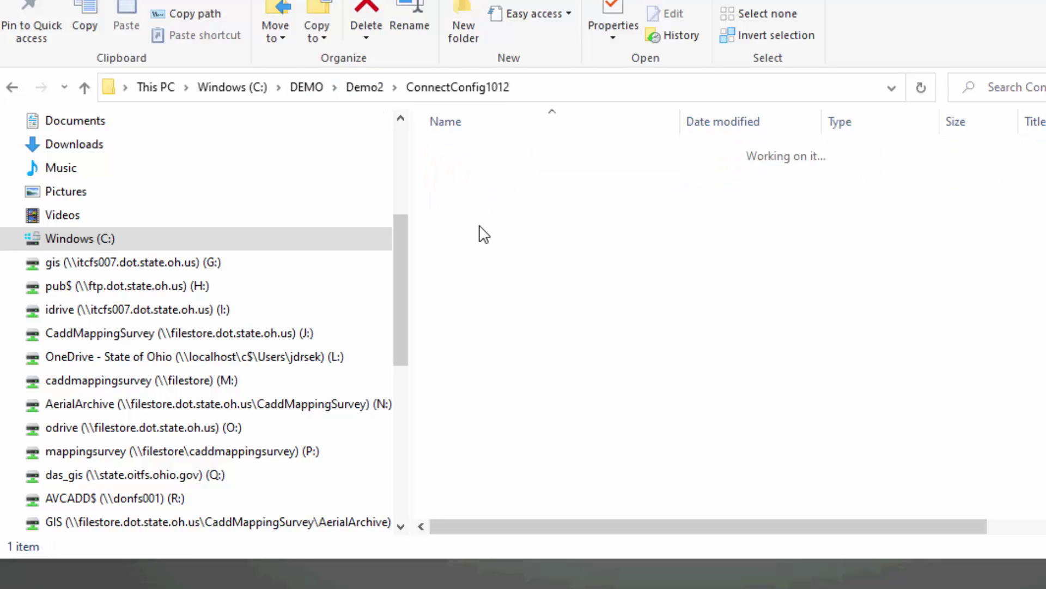
double_click(475, 155)
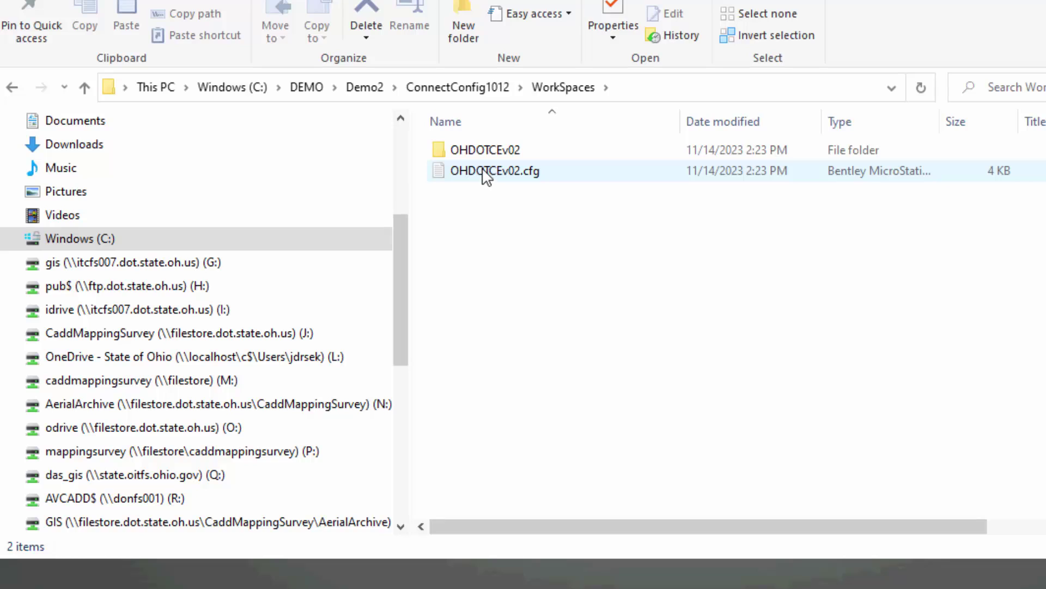
left_click(506, 176)
Open OHDOTCEv02.cfg in Notepad and highlight its two location variable lines.
double_click(503, 173)
left_click(993, 127)
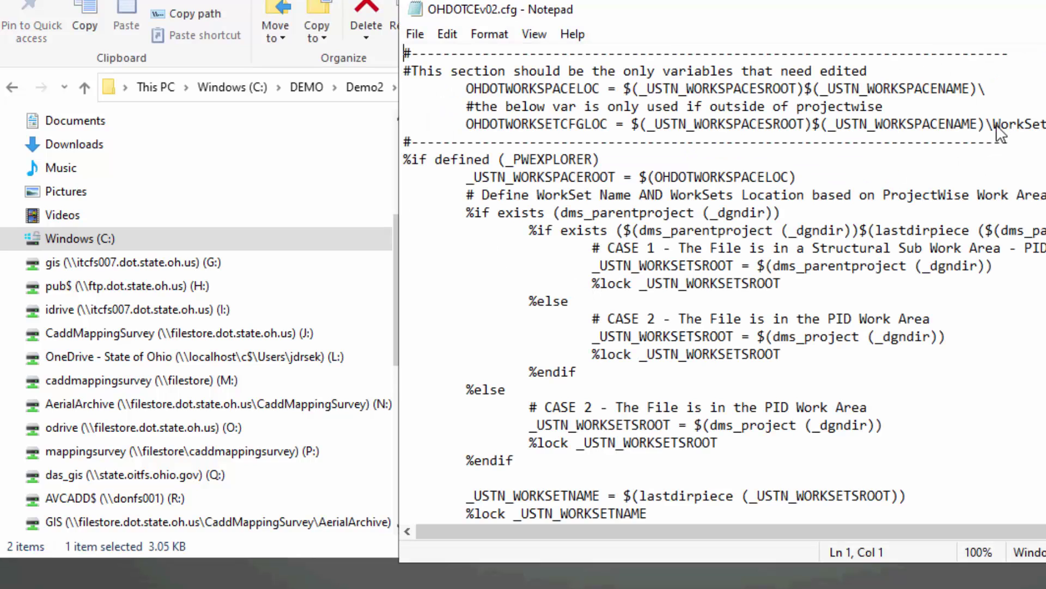
left_click_drag(1044, 131, 246, 79)
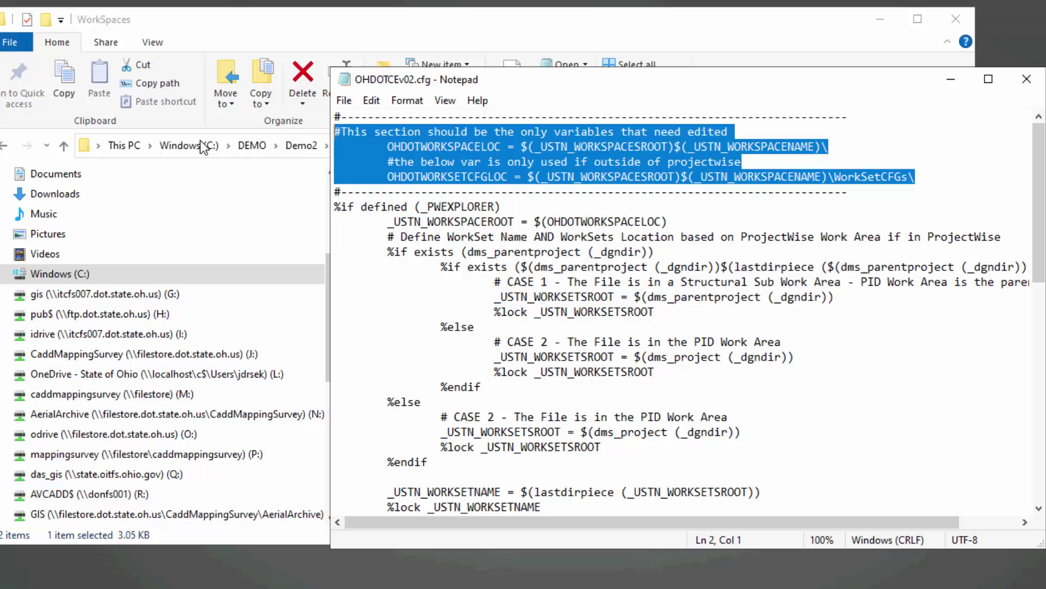
left_click_drag(203, 147, 215, 140)
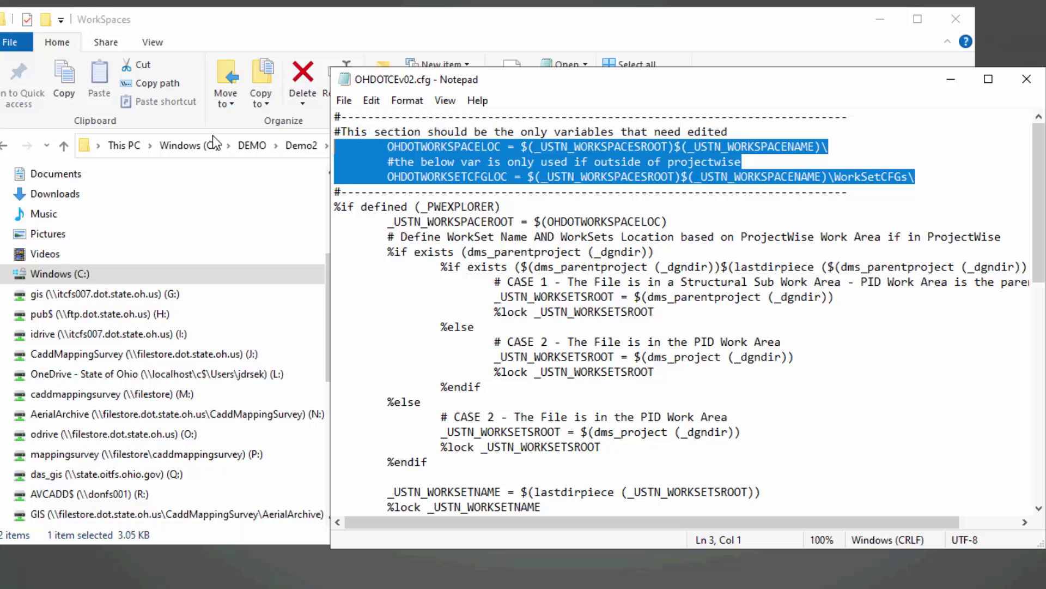
left_click(879, 197)
left_click_drag(948, 185, 297, 145)
left_click(601, 173)
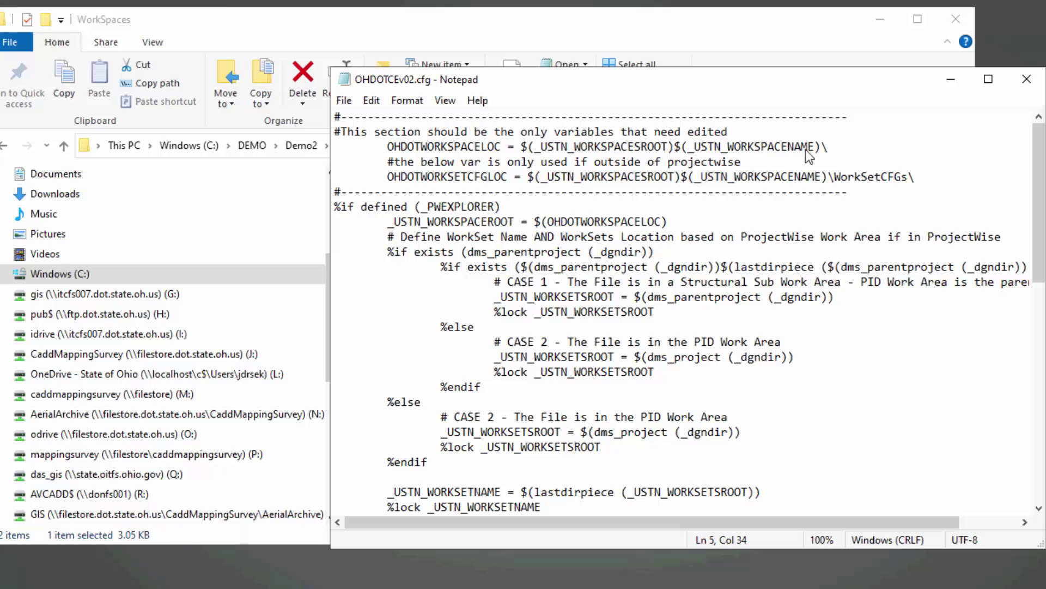
Highlight the OHDOTWORKSPACELOC variable name and its workspace location path value.
left_click_drag(388, 147, 674, 156)
left_click(587, 155)
left_click(649, 149)
left_click_drag(543, 149, 630, 149)
left_click_drag(774, 154, 518, 149)
left_click(790, 162)
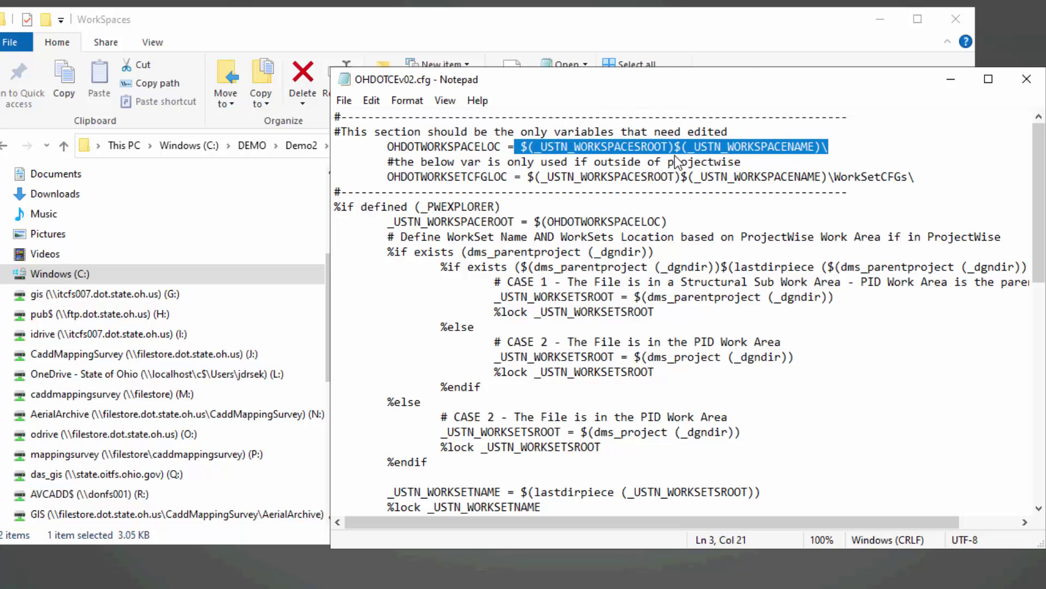
Open the OHDOTCEv02 folder beside Notepad and highlight the WorkSetCFGs location value in the cfg.
left_click_drag(763, 85, 971, 263)
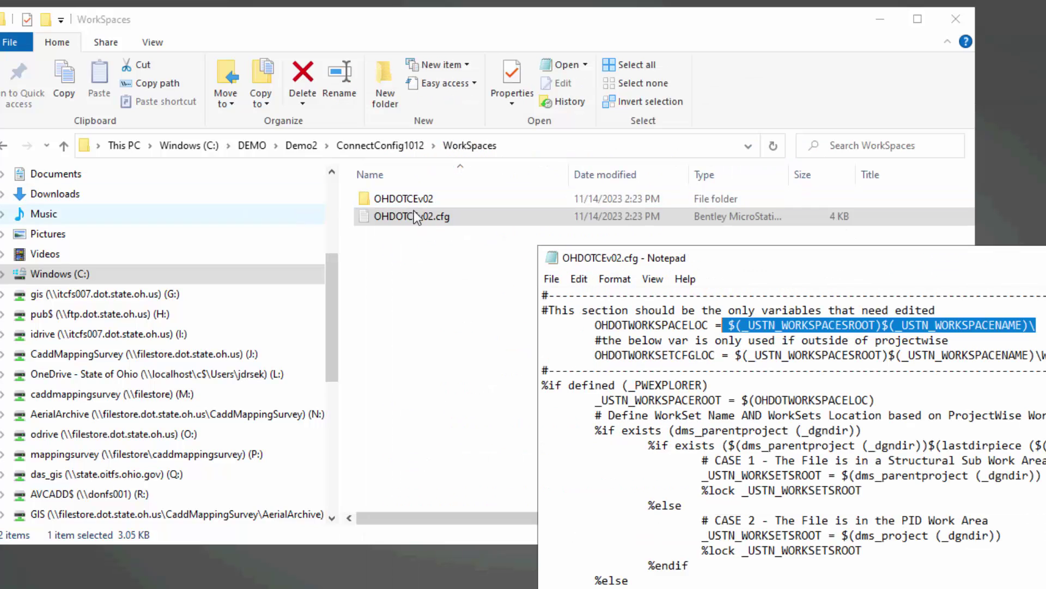
double_click(411, 200)
left_click(1006, 401)
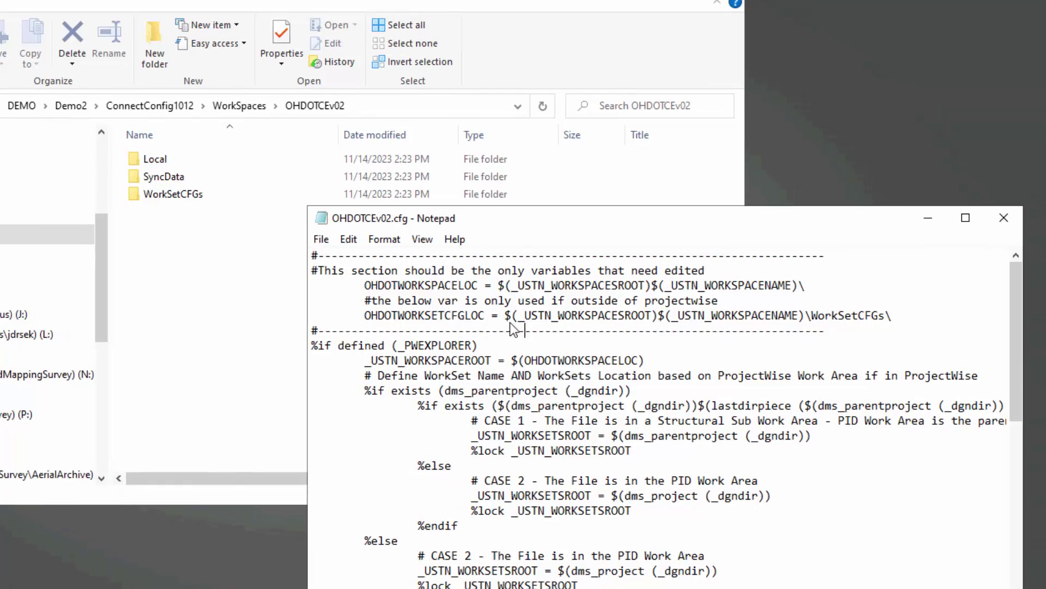
left_click_drag(510, 323, 736, 332)
left_click(853, 332)
left_click_drag(893, 316, 819, 316)
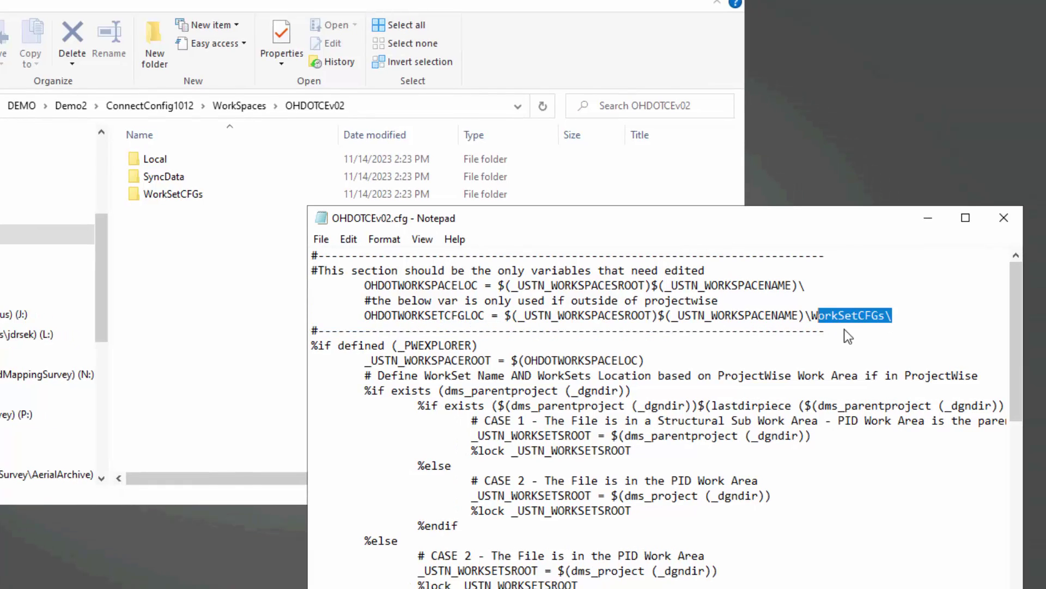
left_click(205, 287)
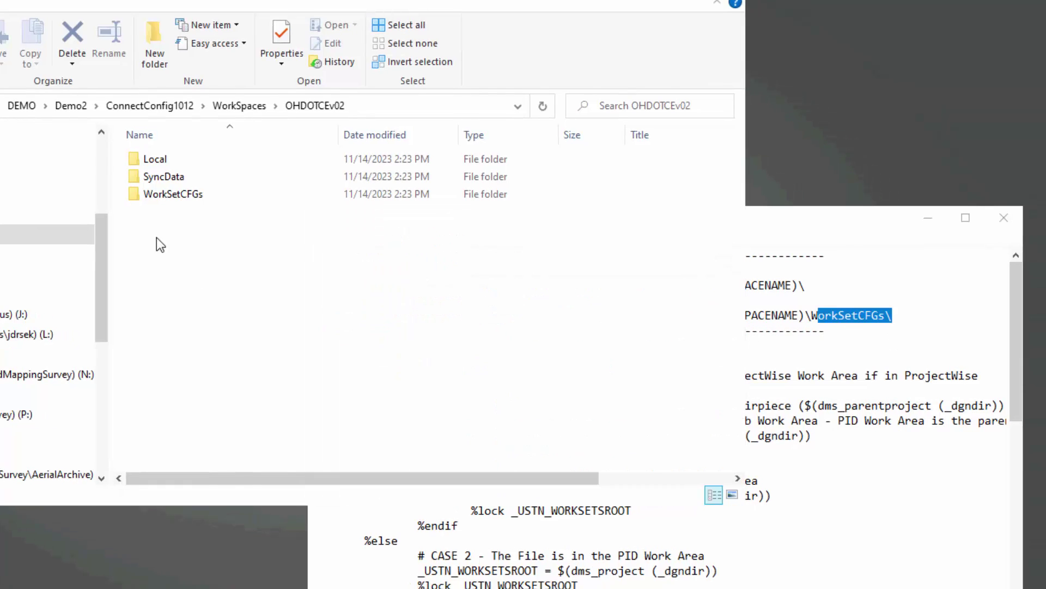
Compare the WorkSetCFGs folder with the OHDOTWORKSETCFGLOC line, then close the cfg file.
left_click(187, 196)
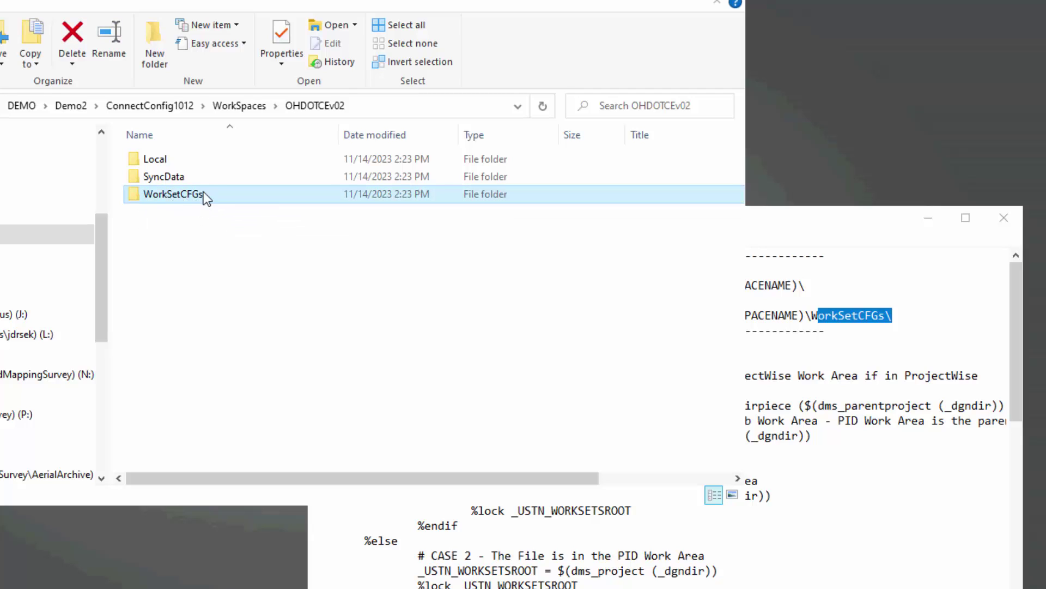
left_click(888, 315)
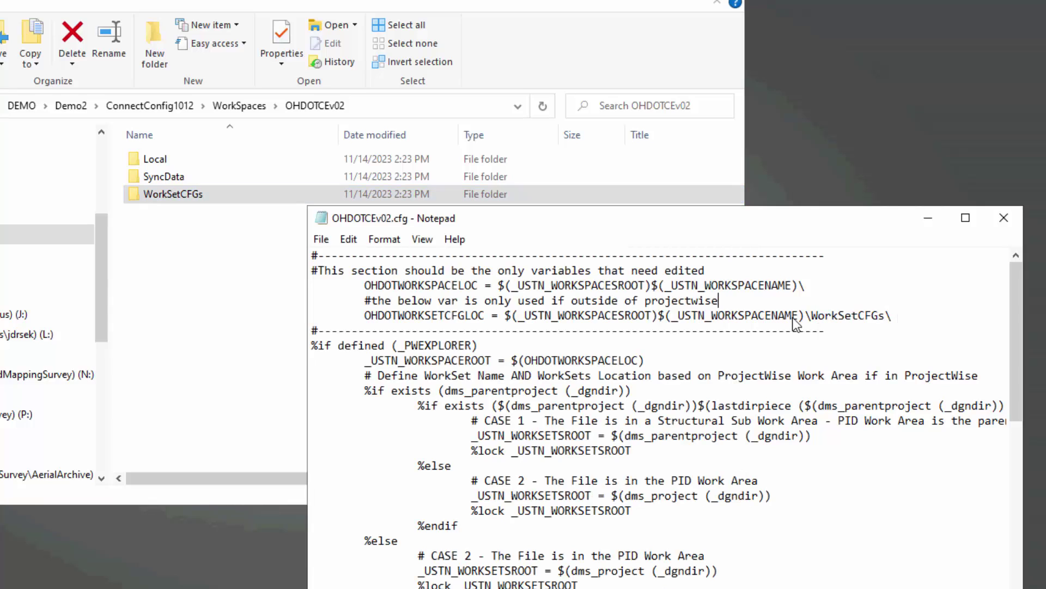
left_click_drag(894, 316, 367, 326)
left_click(392, 317)
left_click(1004, 217)
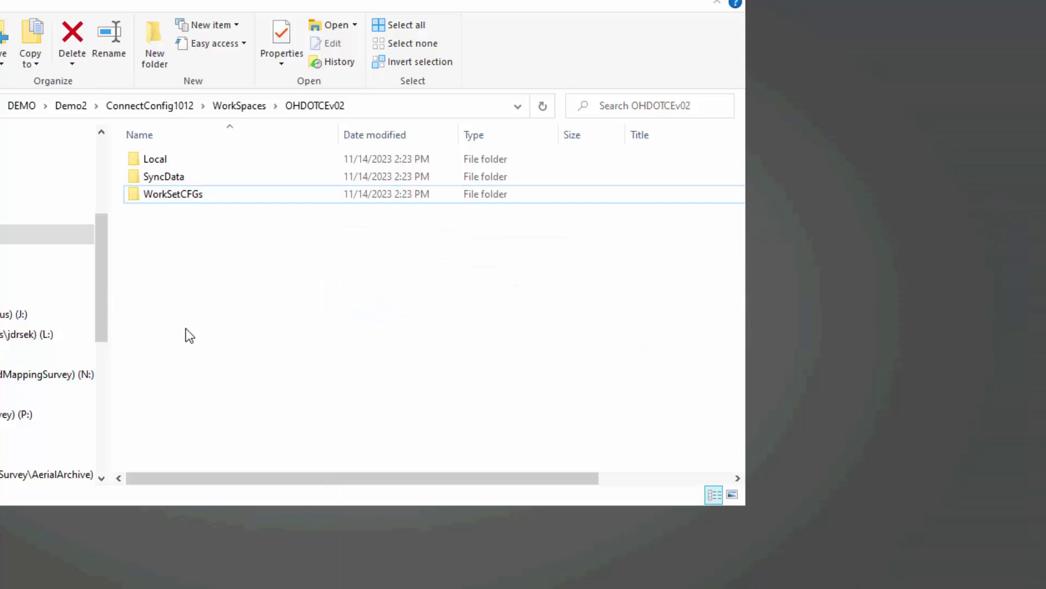
Peek into SyncData, then open Local\ApplicationSettings in the OHDOTCEv02 folder.
left_click(234, 176)
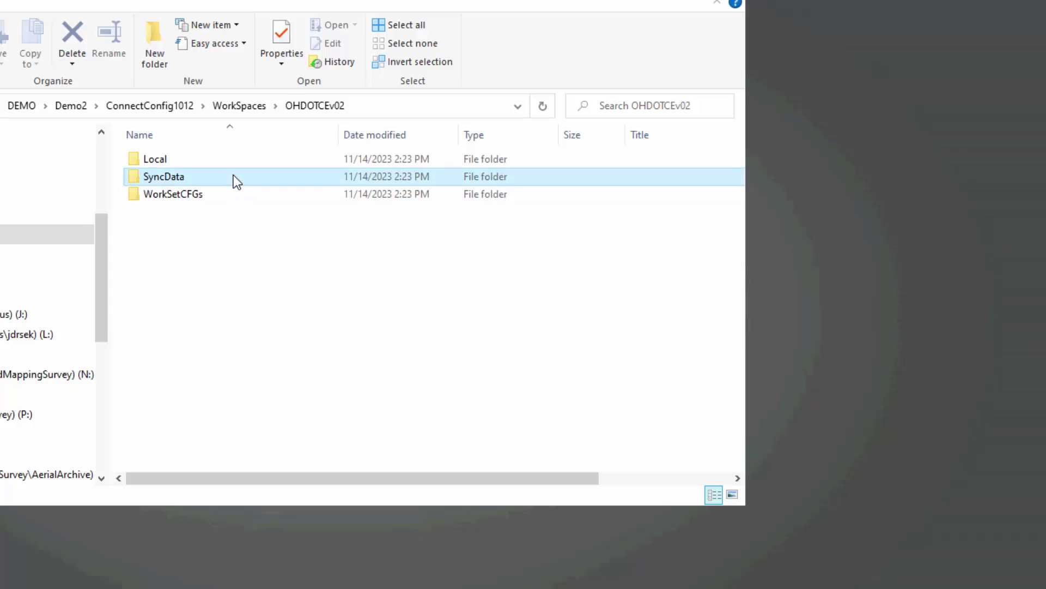
double_click(233, 175)
left_click(335, 109)
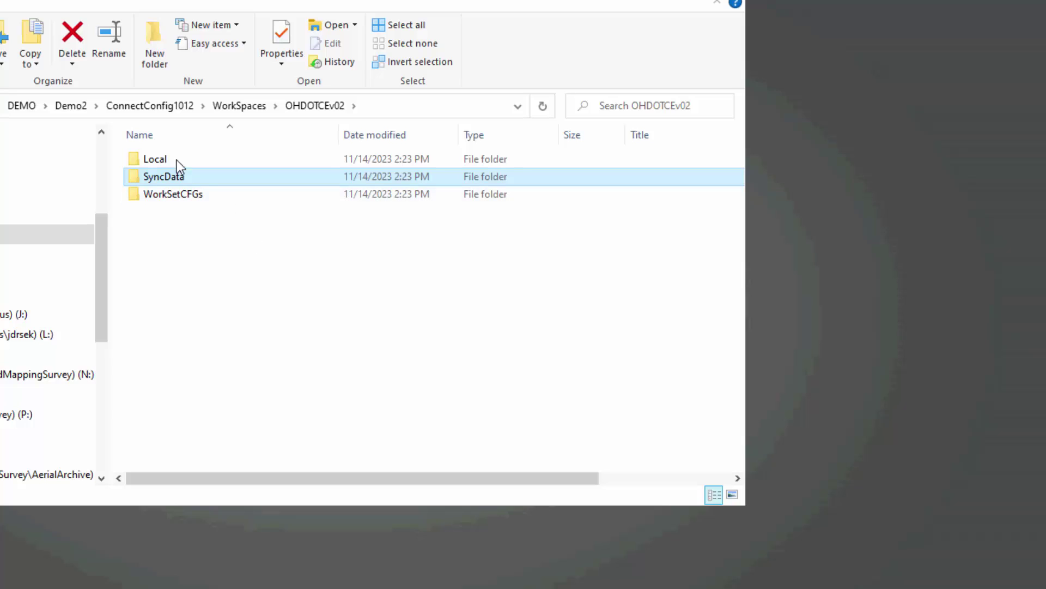
left_click(189, 159)
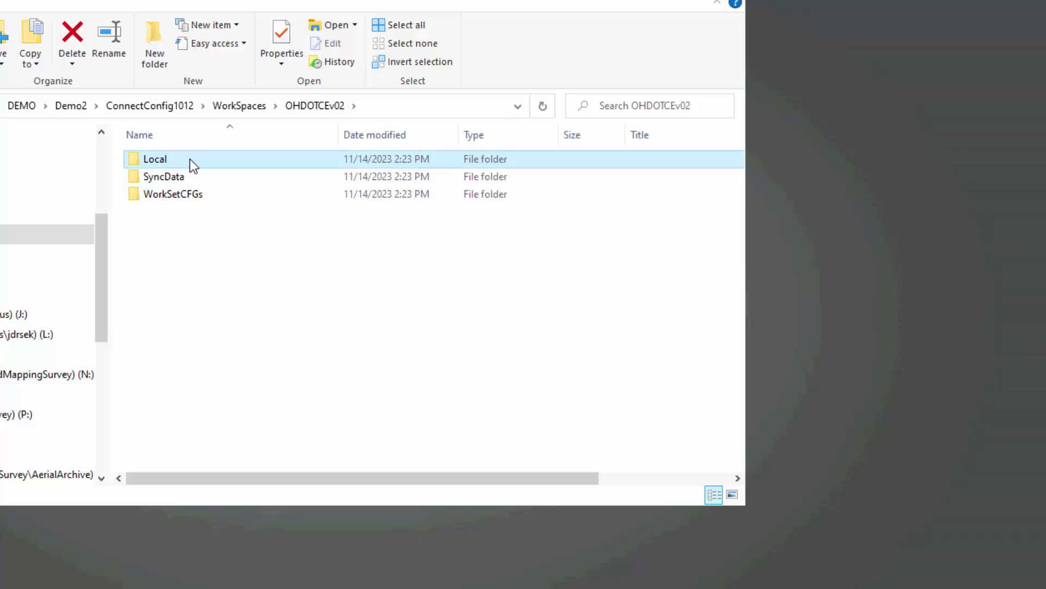
double_click(190, 159)
double_click(190, 158)
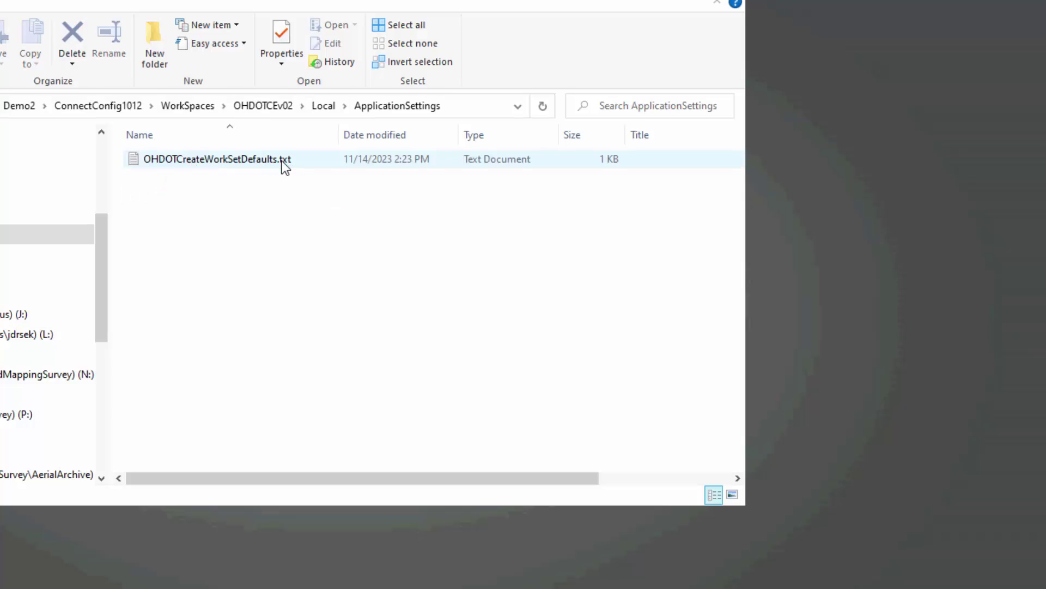
Open OHDOTCreateWorkSetDefaults.txt and highlight its workSetCFGsLoc setting line.
double_click(283, 163)
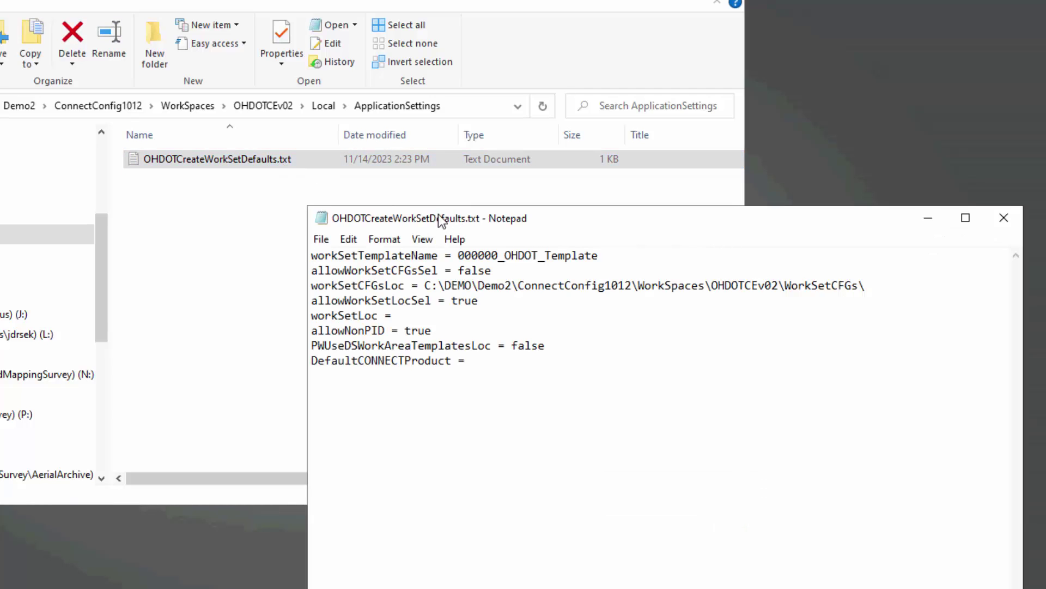
left_click_drag(438, 214, 380, 207)
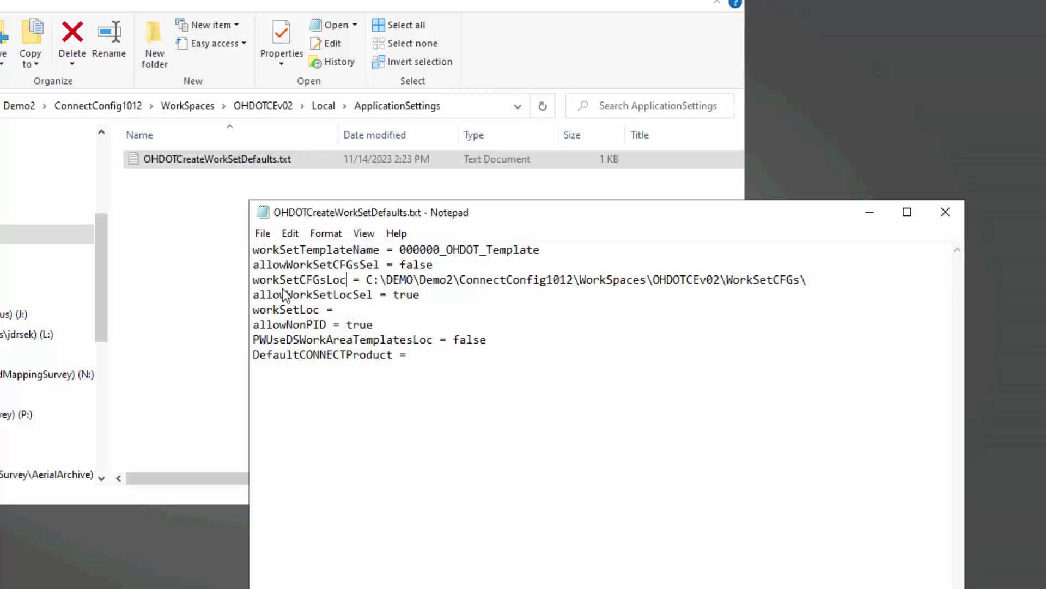
left_click_drag(254, 280, 828, 290)
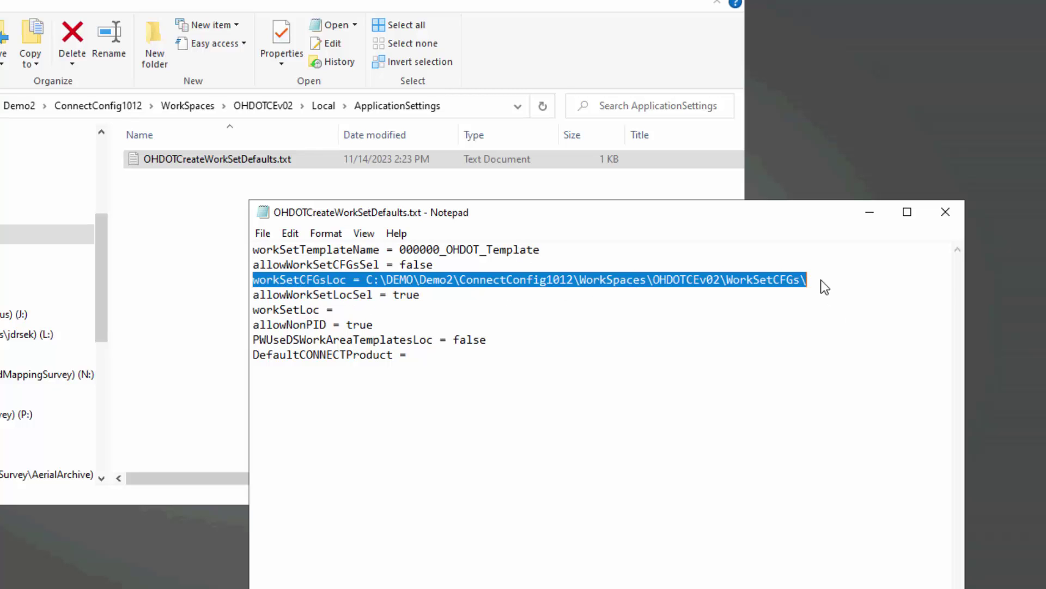
left_click(804, 283)
mouse_move(254, 295)
left_mouse_down()
mouse_move(266, 284)
mouse_move(244, 282)
left_mouse_up()
Go up to WorkSpaces, open OHDOTCEv02.cfg and mark its OHDOTWORKSETCFGLOC line.
left_click(280, 107)
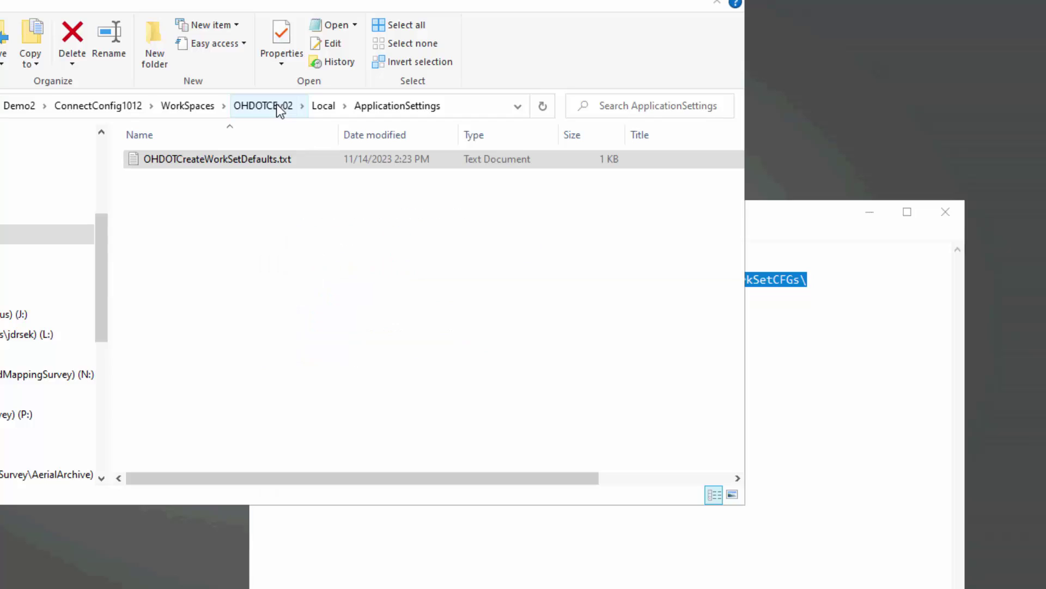
left_click(273, 107)
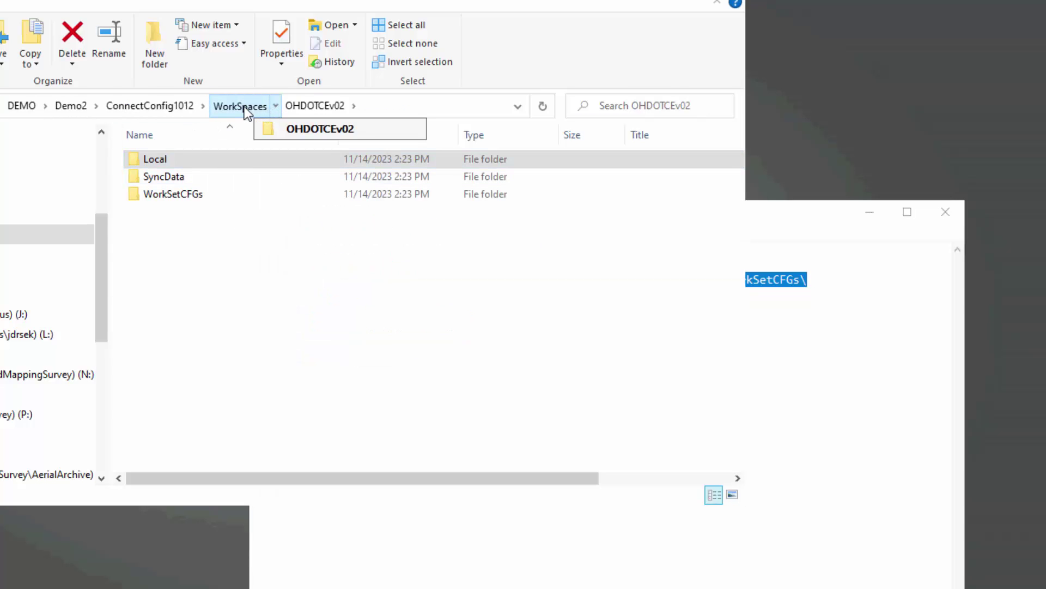
left_click(244, 106)
left_click(198, 180)
double_click(197, 180)
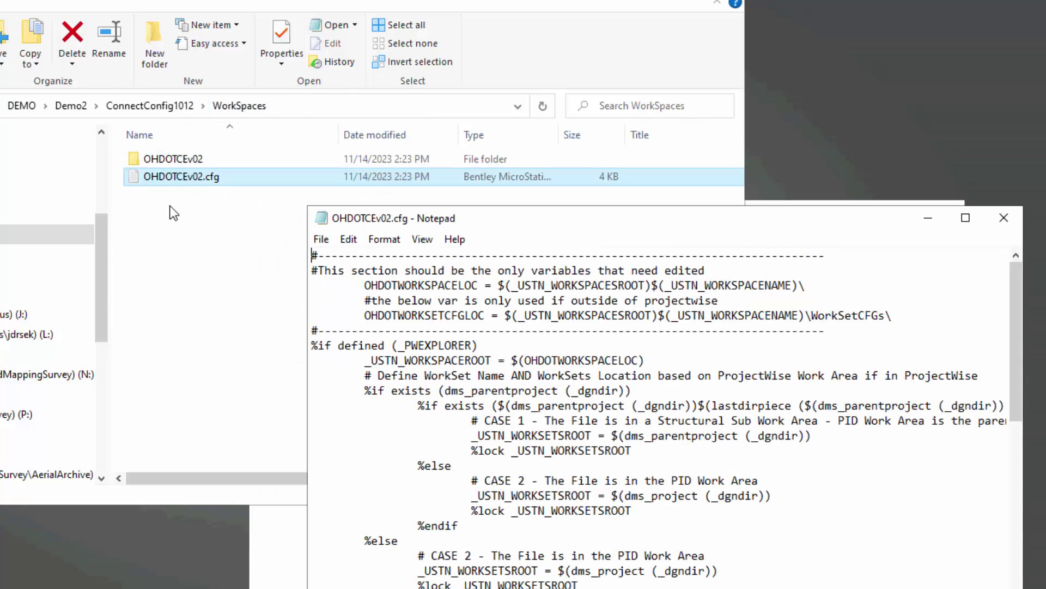
left_click_drag(364, 316, 915, 321)
Stack the defaults file above the cfg to compare the lines, then close the defaults file.
left_click_drag(877, 238, 819, 363)
left_click_drag(784, 224, 817, 117)
left_click_drag(923, 579, 899, 277)
left_click_drag(832, 112, 852, 162)
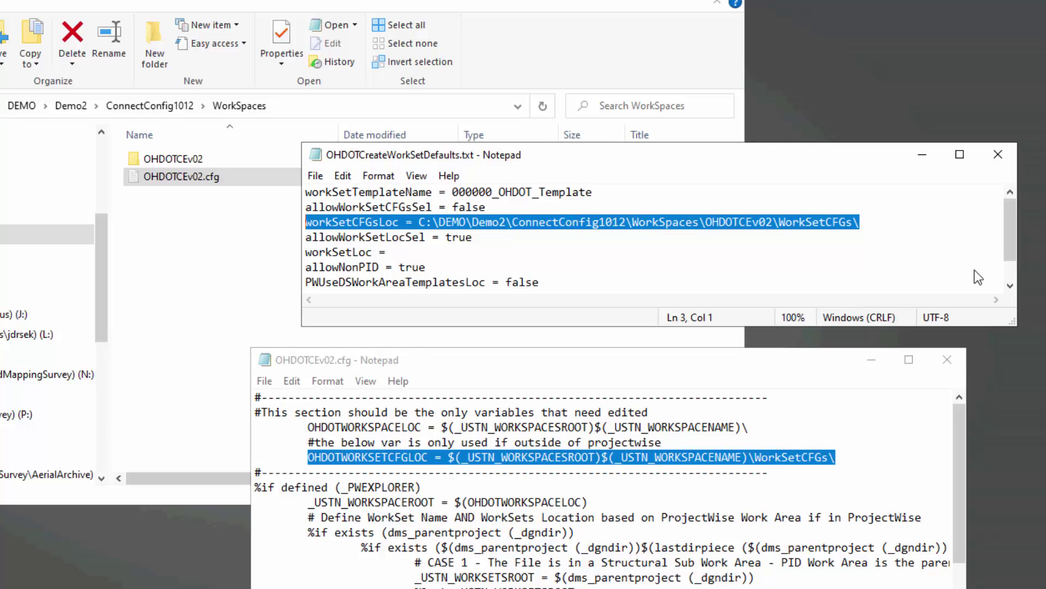
left_click(999, 155)
Close OHDOTCEv02.cfg and open the OHDOTCEv02 workspace folder in File Explorer.
left_click(948, 359)
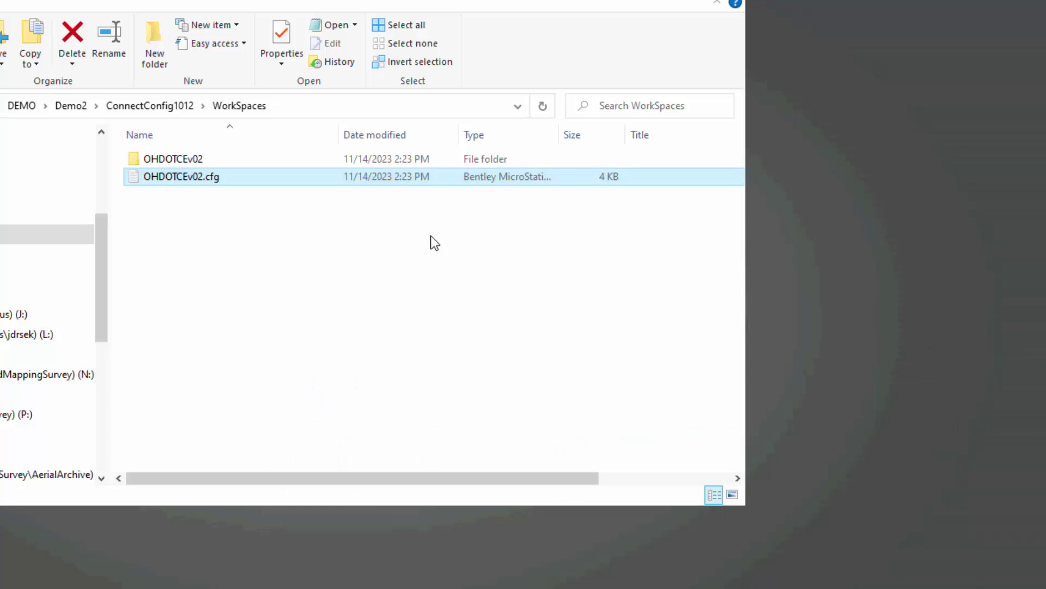
left_click(430, 235)
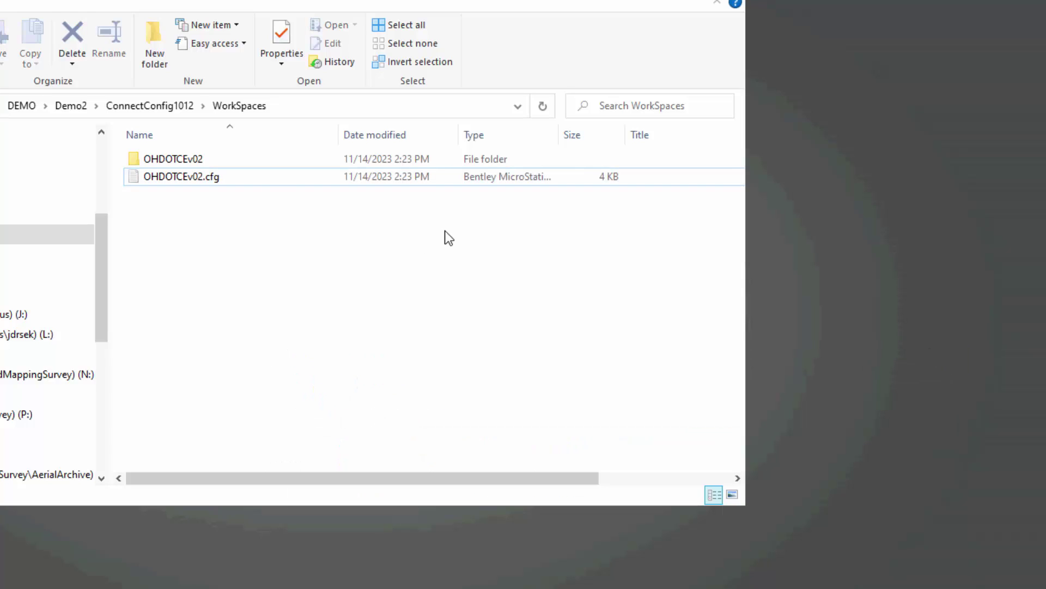
double_click(244, 159)
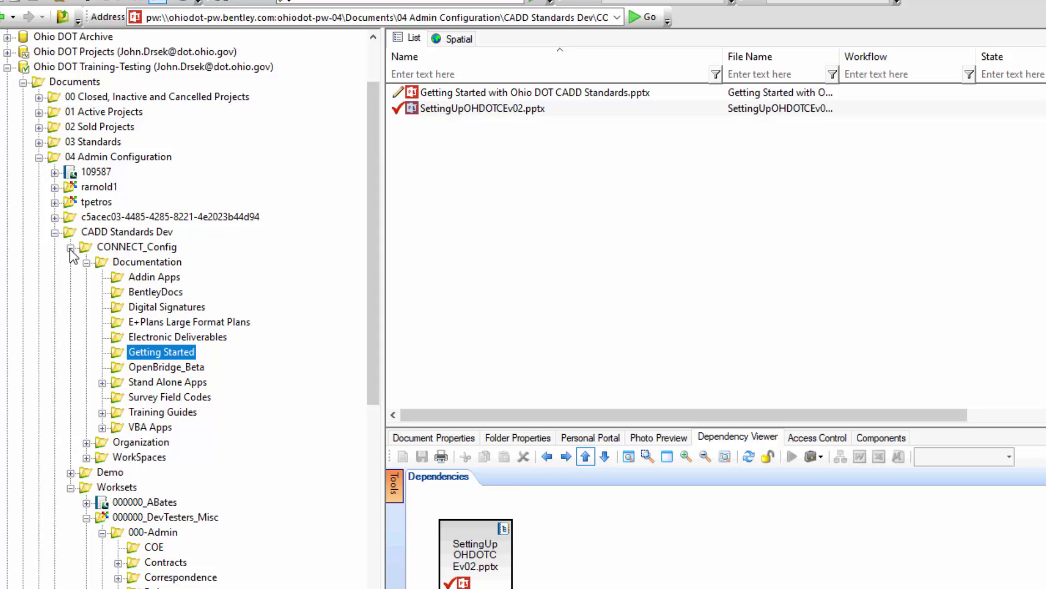
Collapse the CADD Standards Dev tree and expand Demo > CONNECTCONFIG > WorkSpaces to list its contents.
left_click(86, 263)
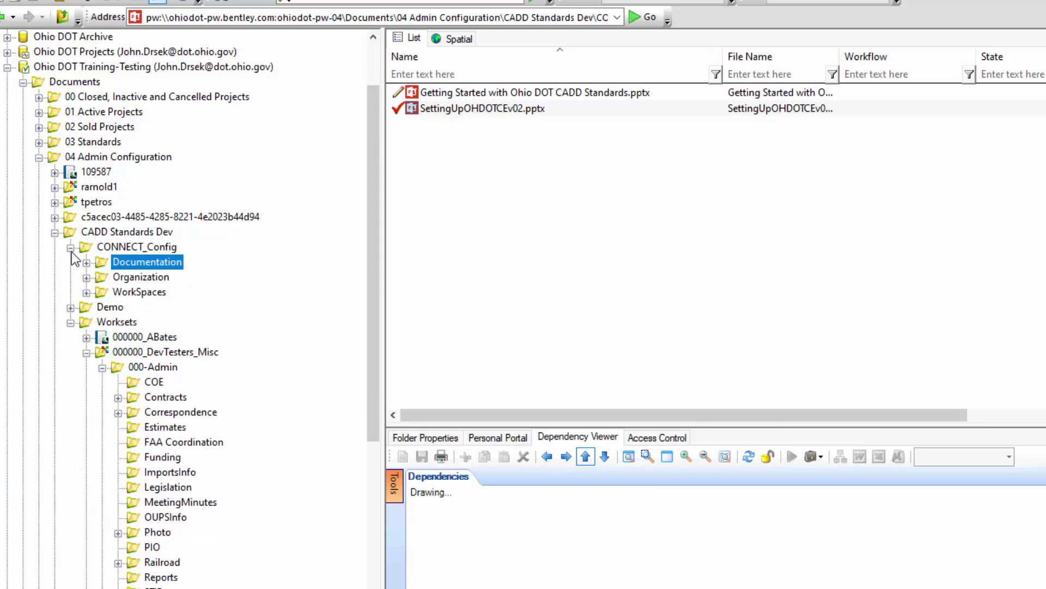
left_click(70, 251)
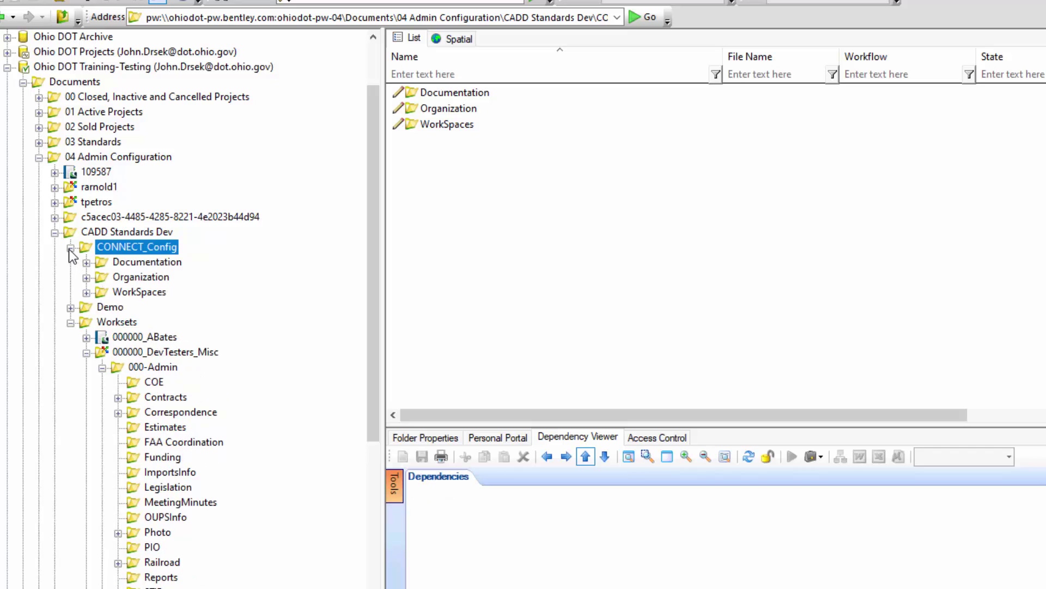
left_click(54, 232)
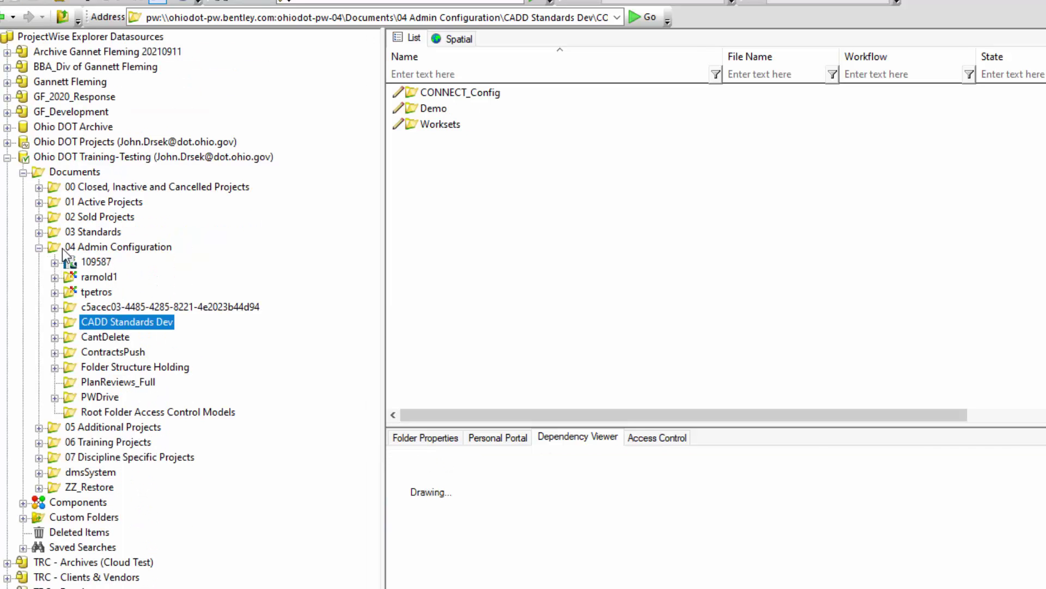
left_click(433, 108)
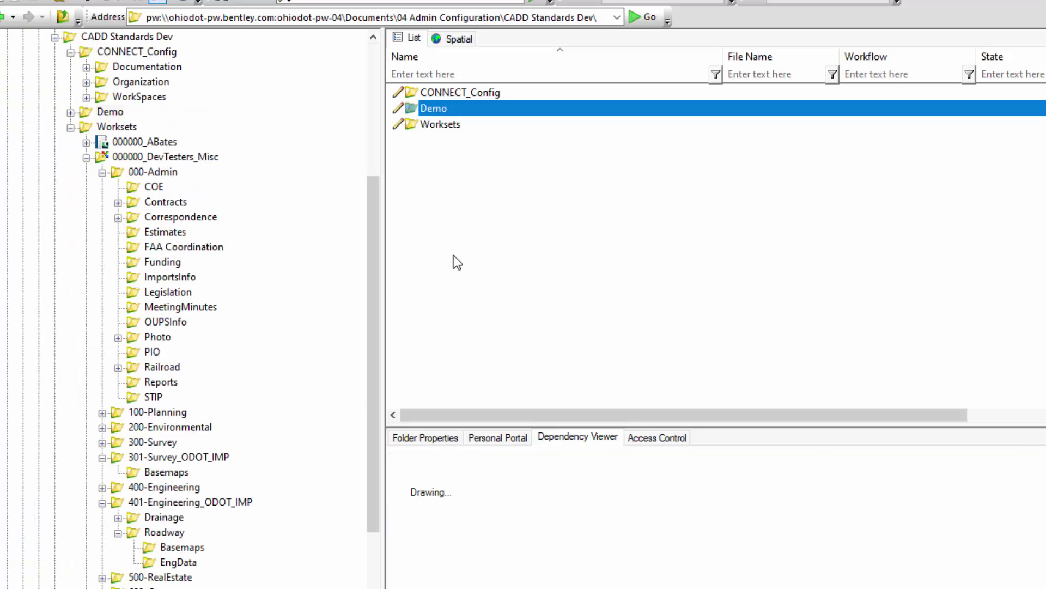
key("Return")
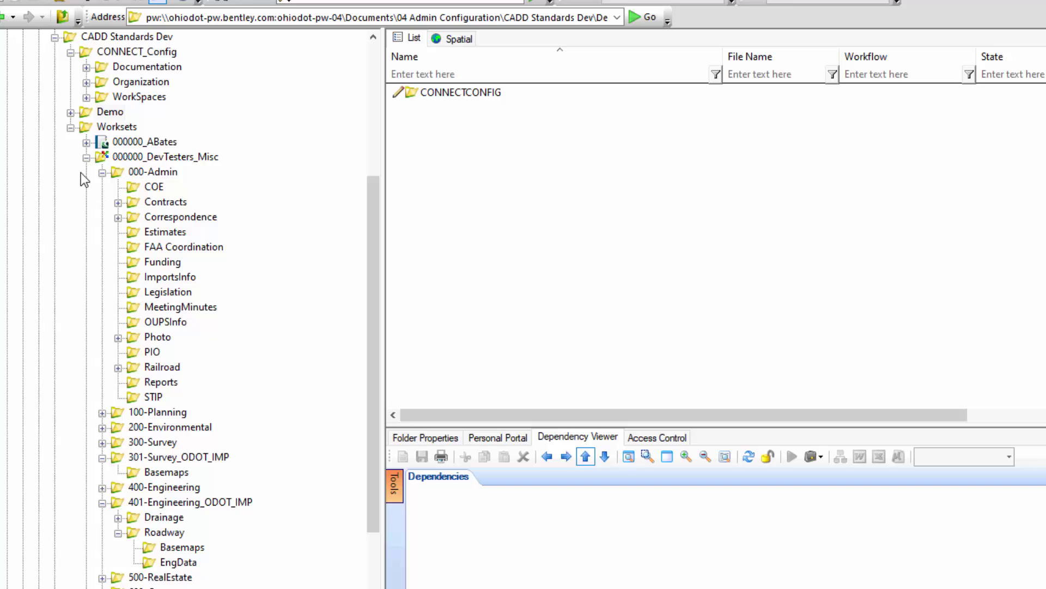
scroll(81, 172, "up", 3)
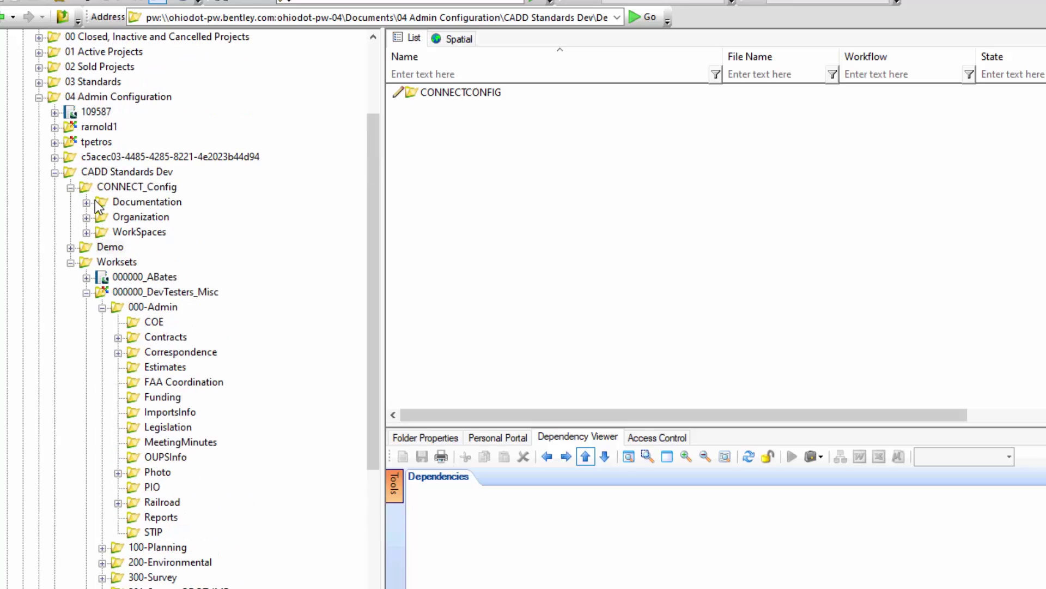
left_click(70, 187)
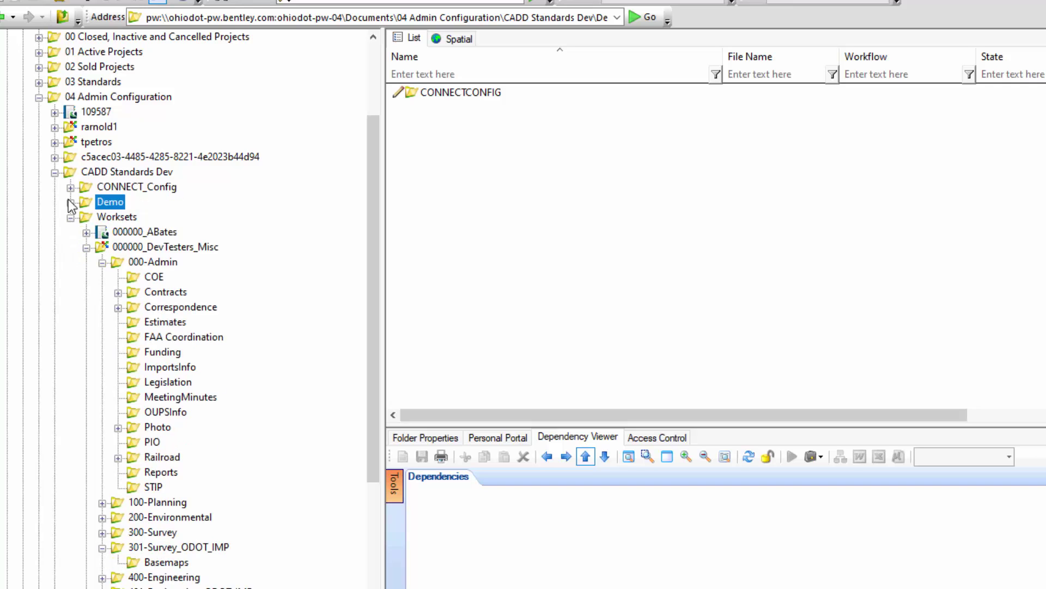
left_click(71, 202)
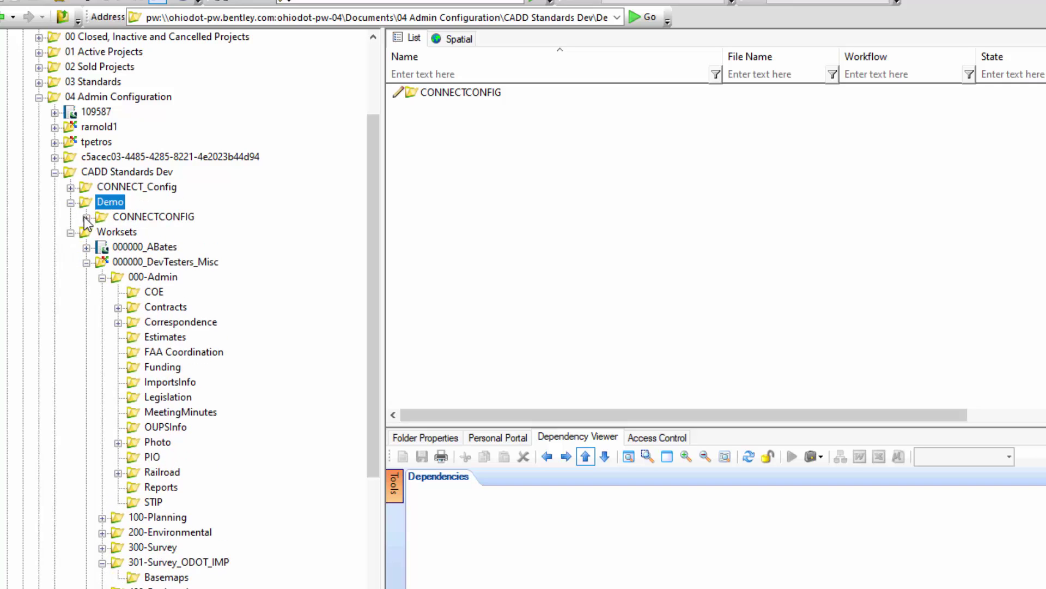
left_click(87, 218)
left_click(102, 233)
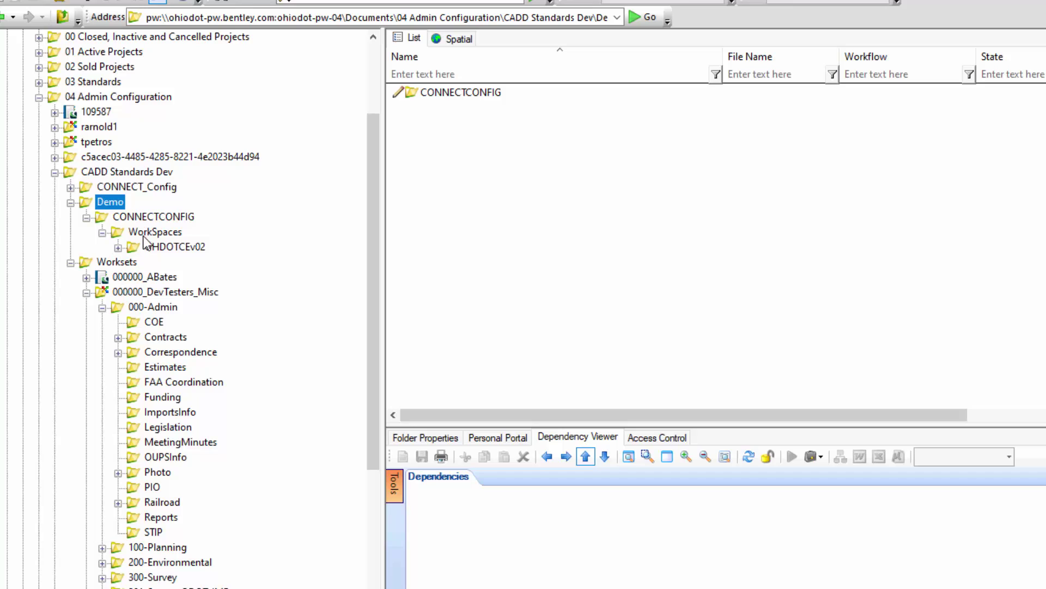
left_click(145, 235)
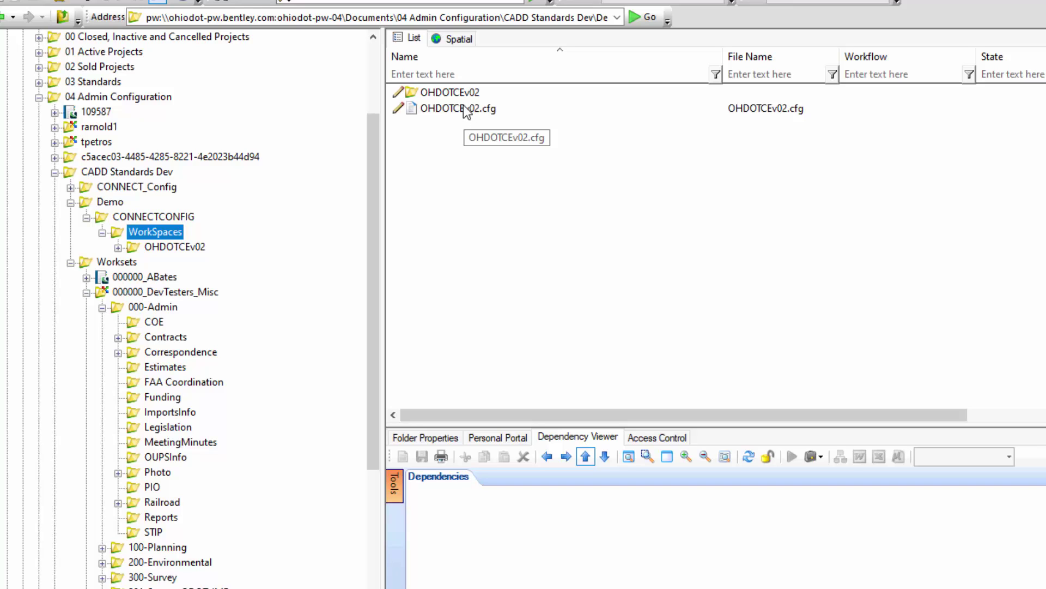
View Local\ApplicationSettings and SyncData, then list the six WorkSetTemplates and move to 000000_OHDOT_Template.
left_click(117, 248)
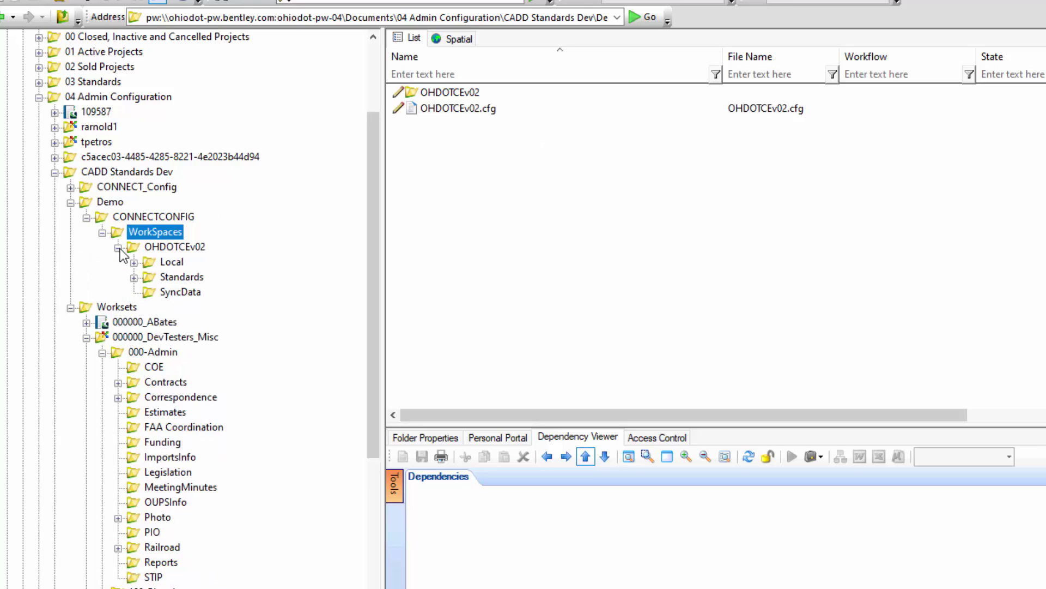
left_click(134, 262)
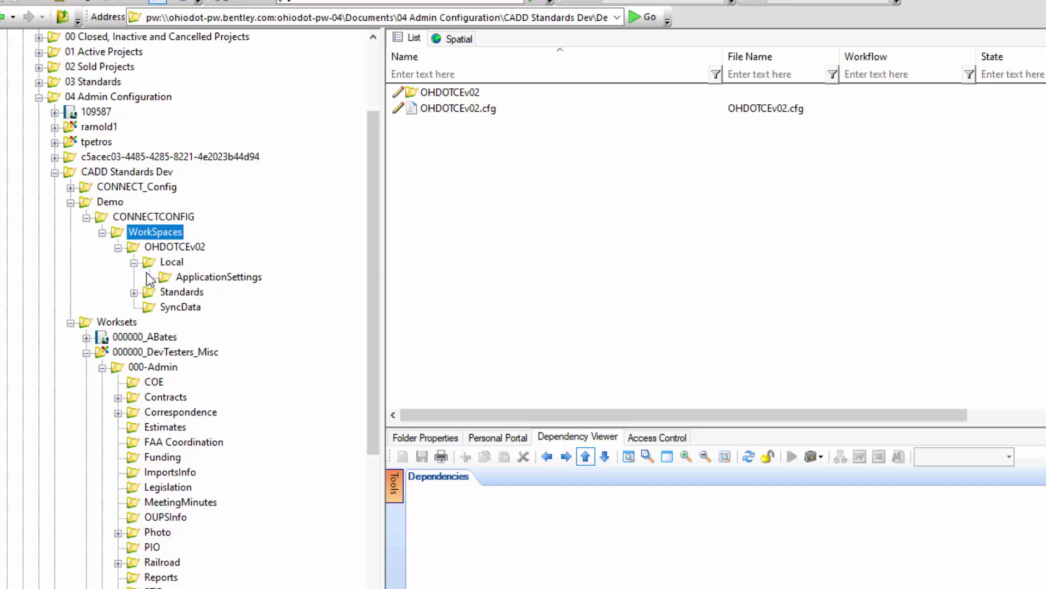
left_click(202, 277)
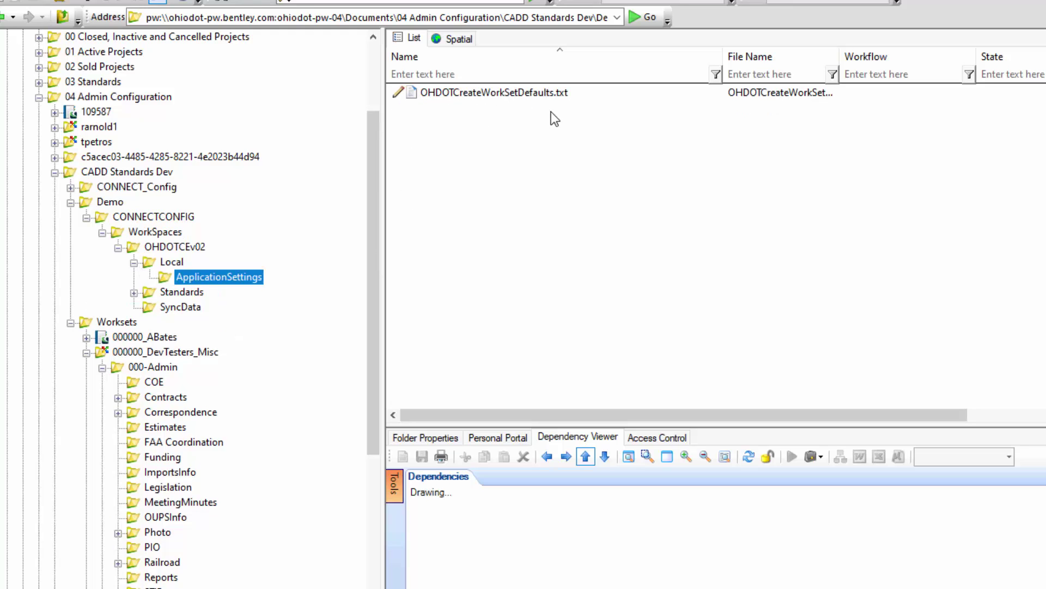
left_click(180, 307)
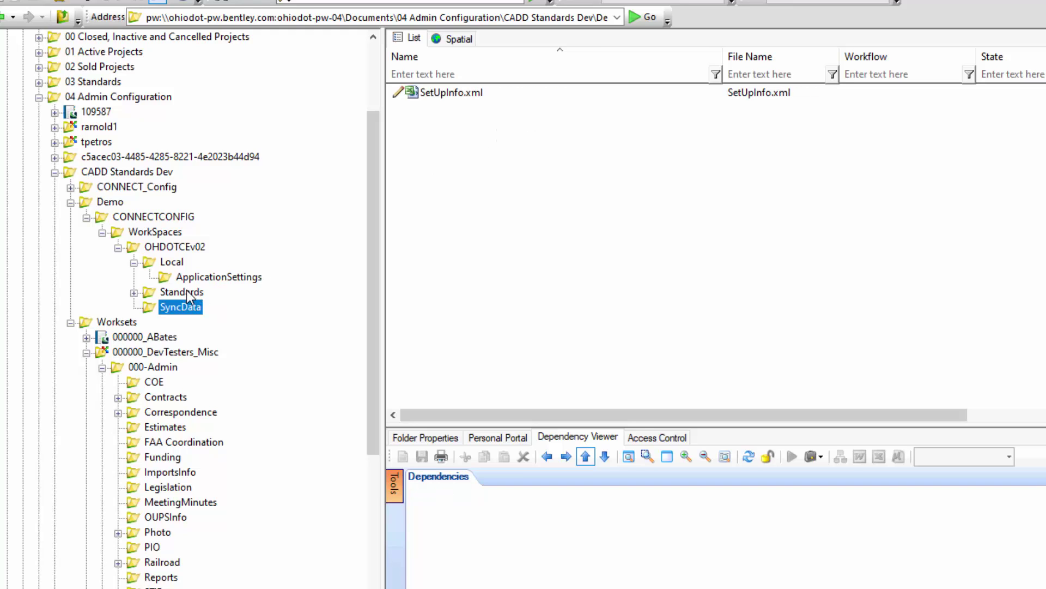
left_click(134, 292)
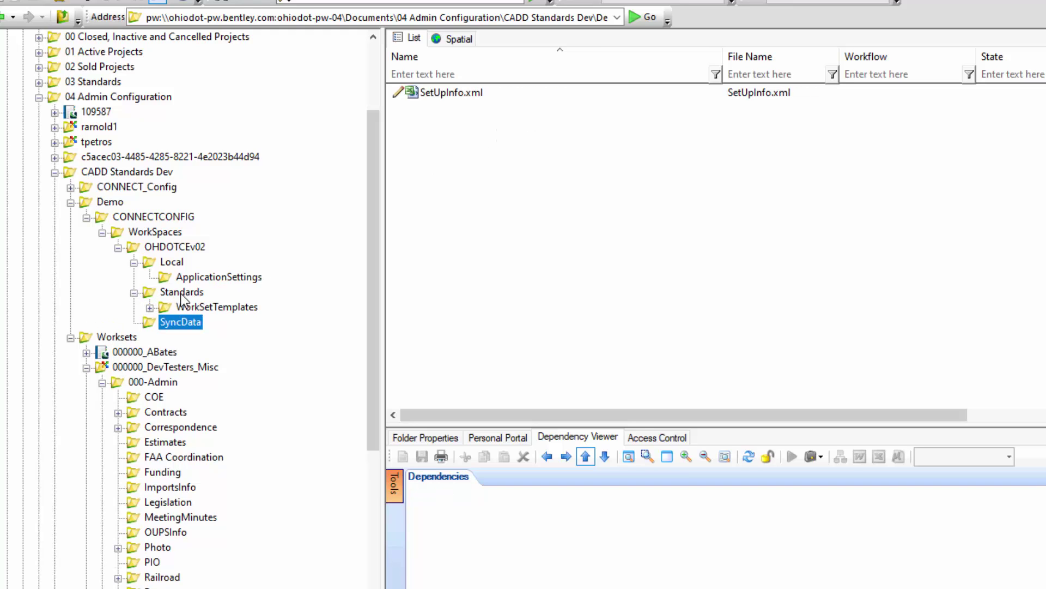
left_click(149, 308)
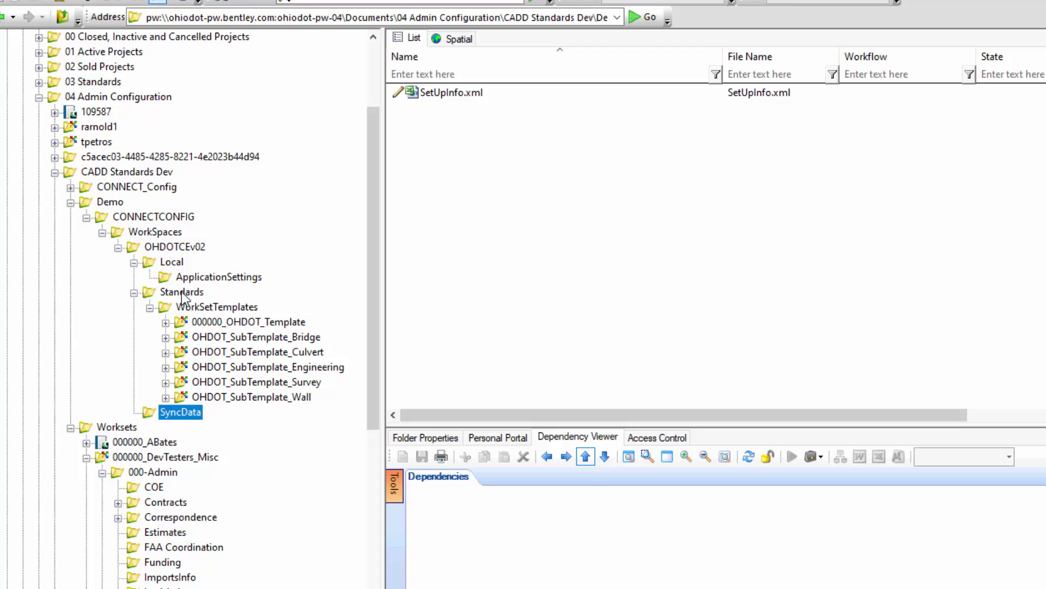
left_click(221, 307)
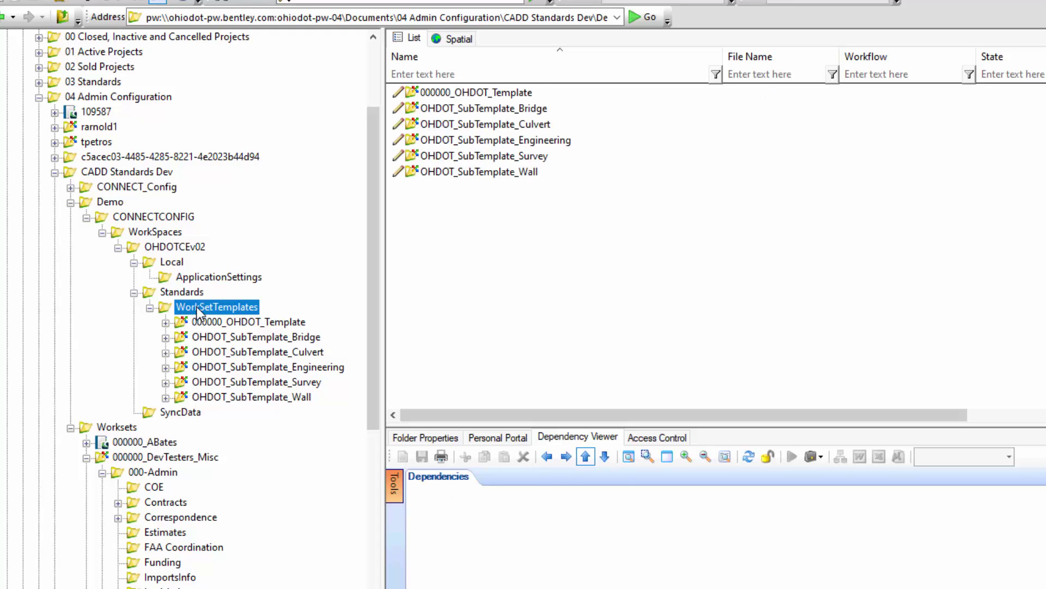
left_click(182, 293)
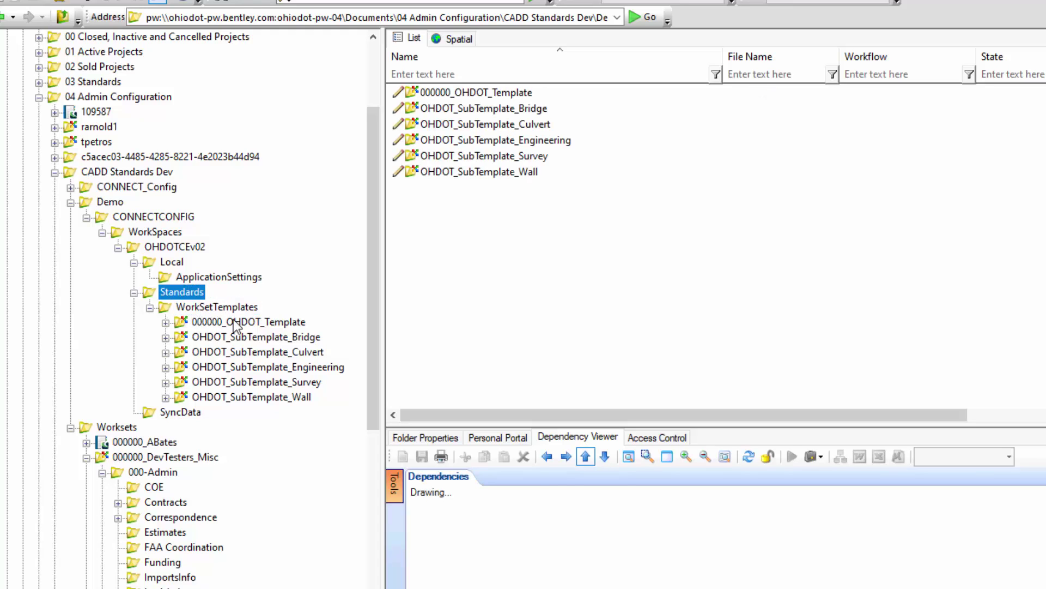
key("Down")
key("Down")
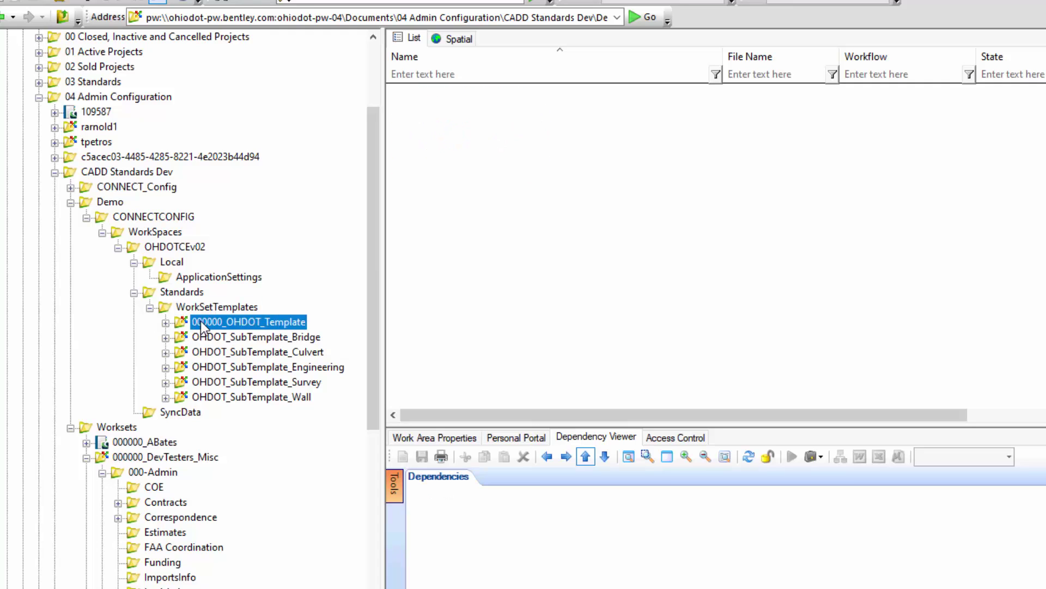
key("space")
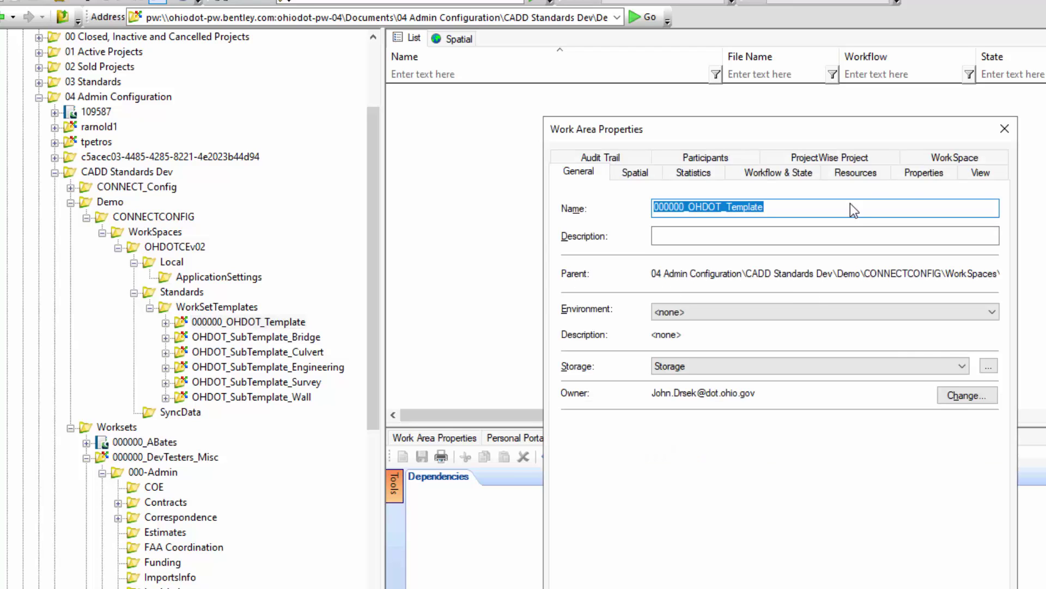
left_click(926, 155)
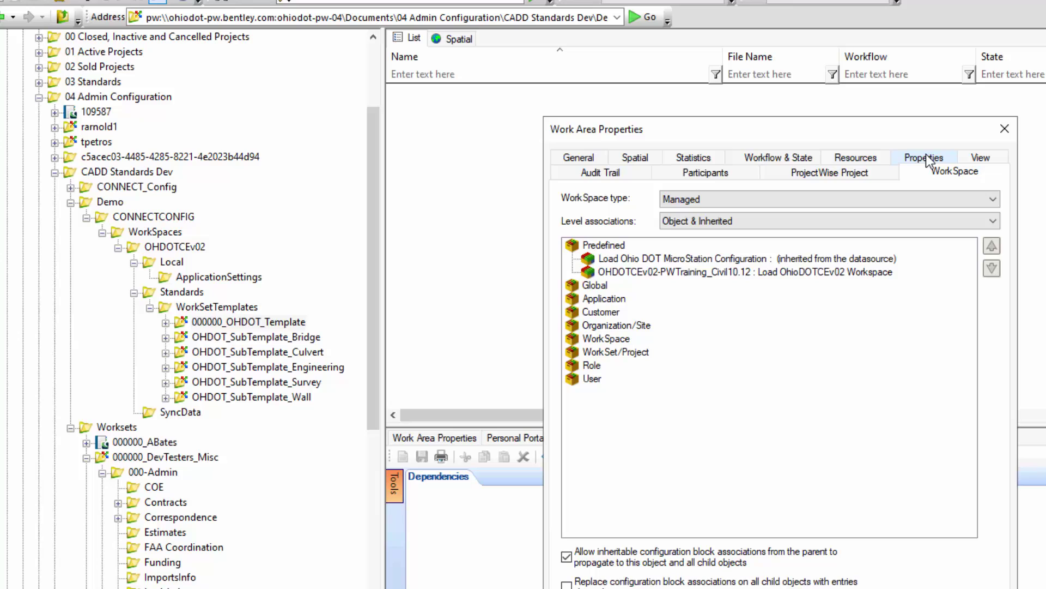
left_click(674, 275)
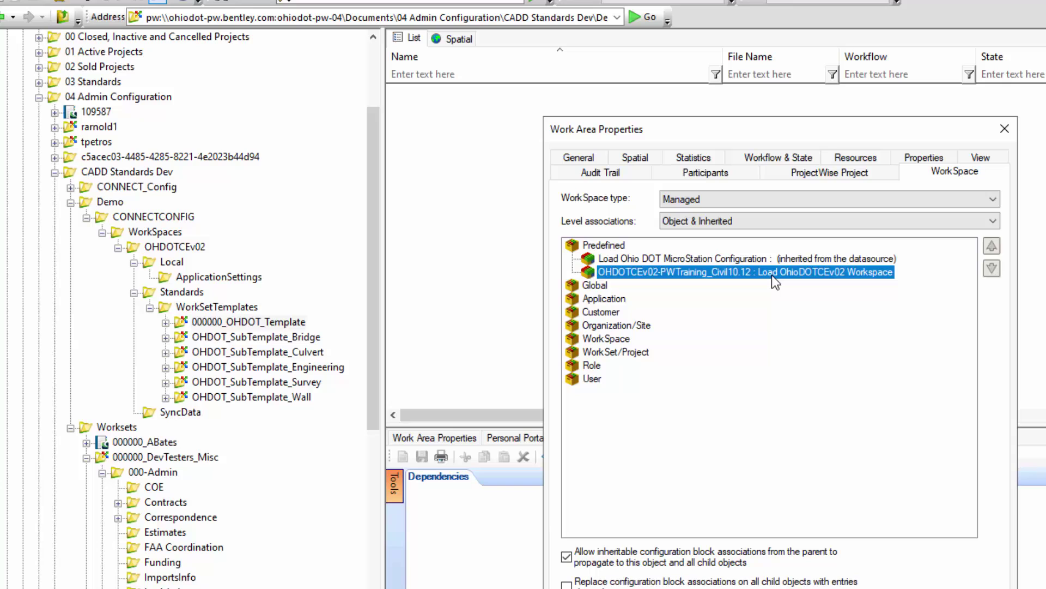
left_click(239, 322)
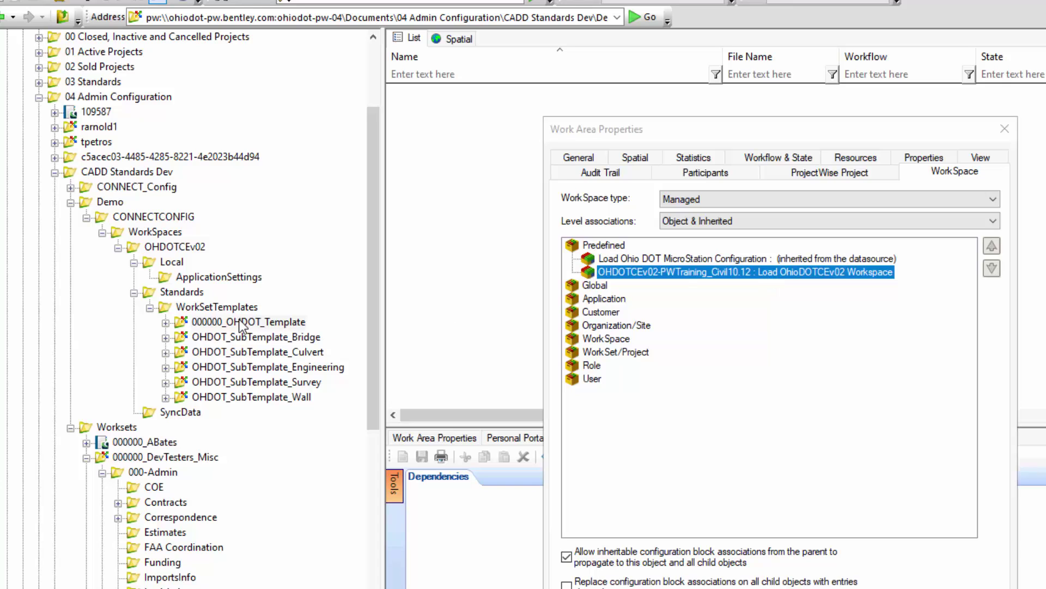
key("Escape")
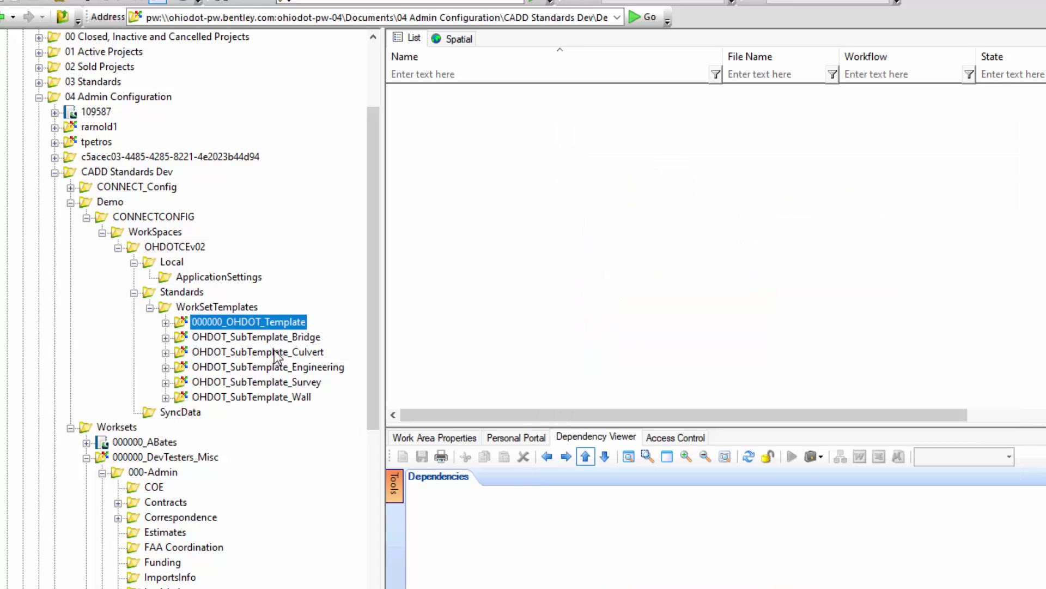